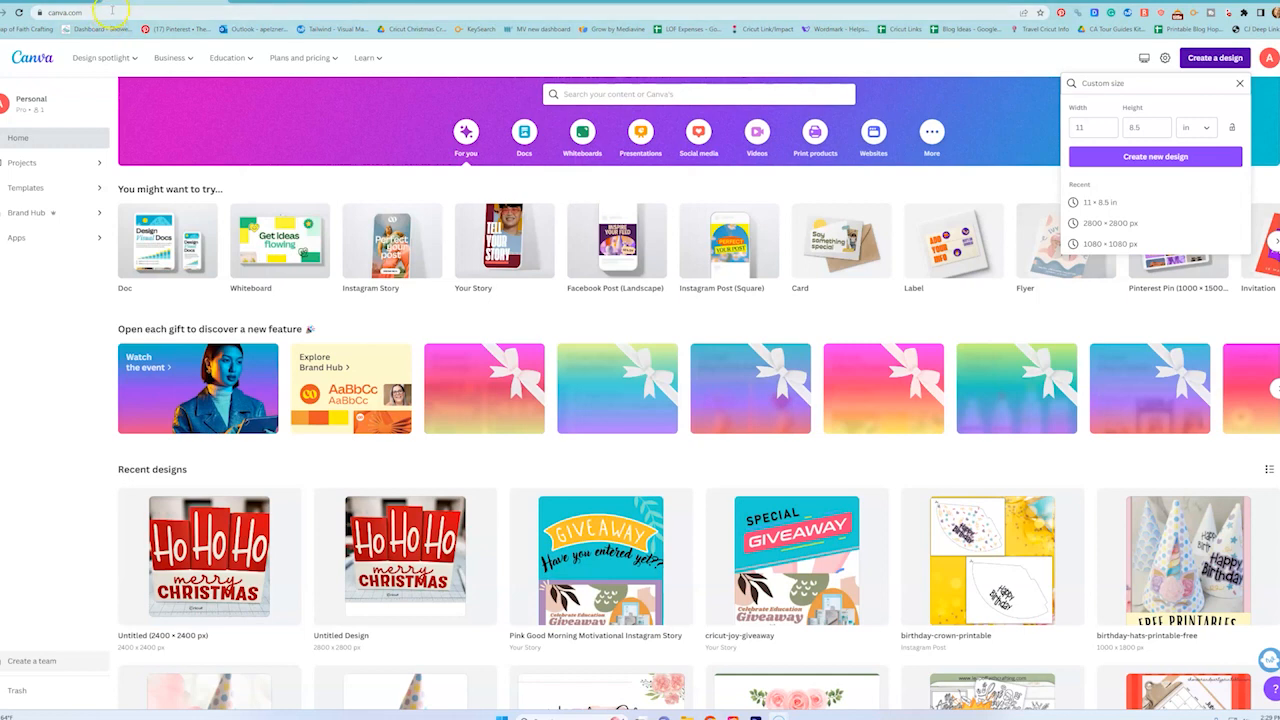
# - Open the copied link to the shared DAD template and create an editable design from it
pyautogui.rightClick(145, 13)
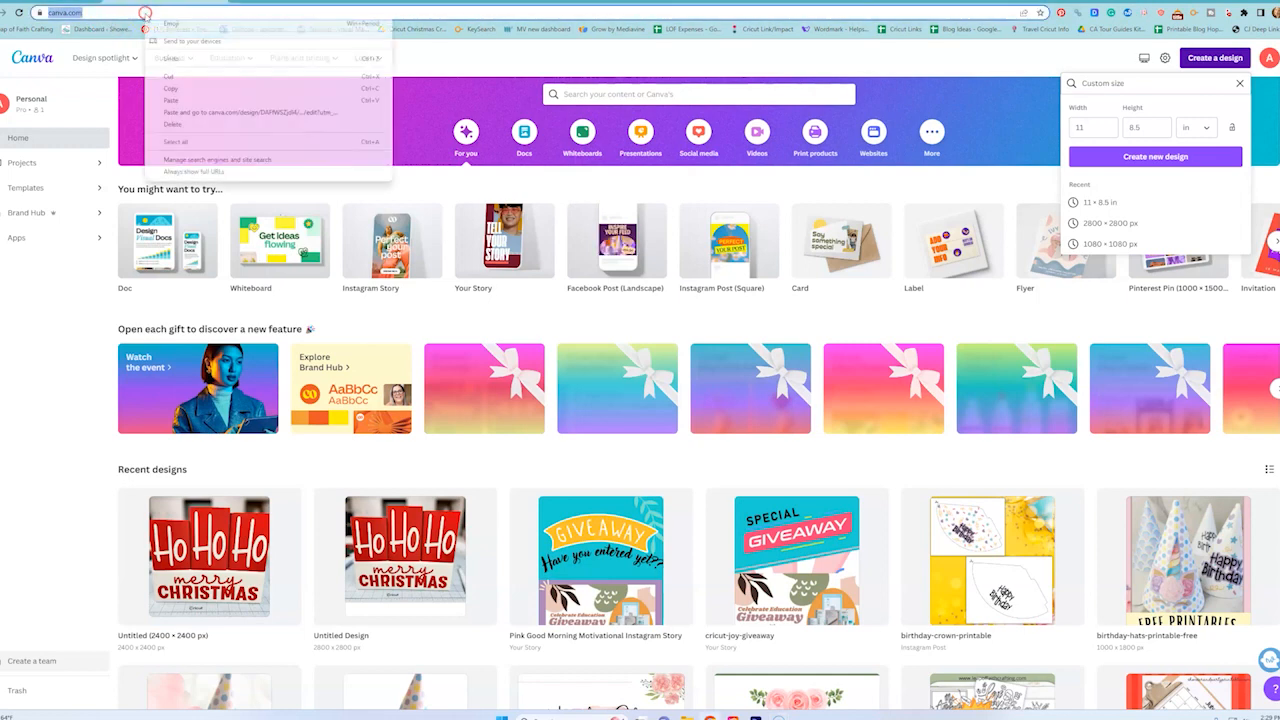
pyautogui.click(171, 100)
pyautogui.press('Return')
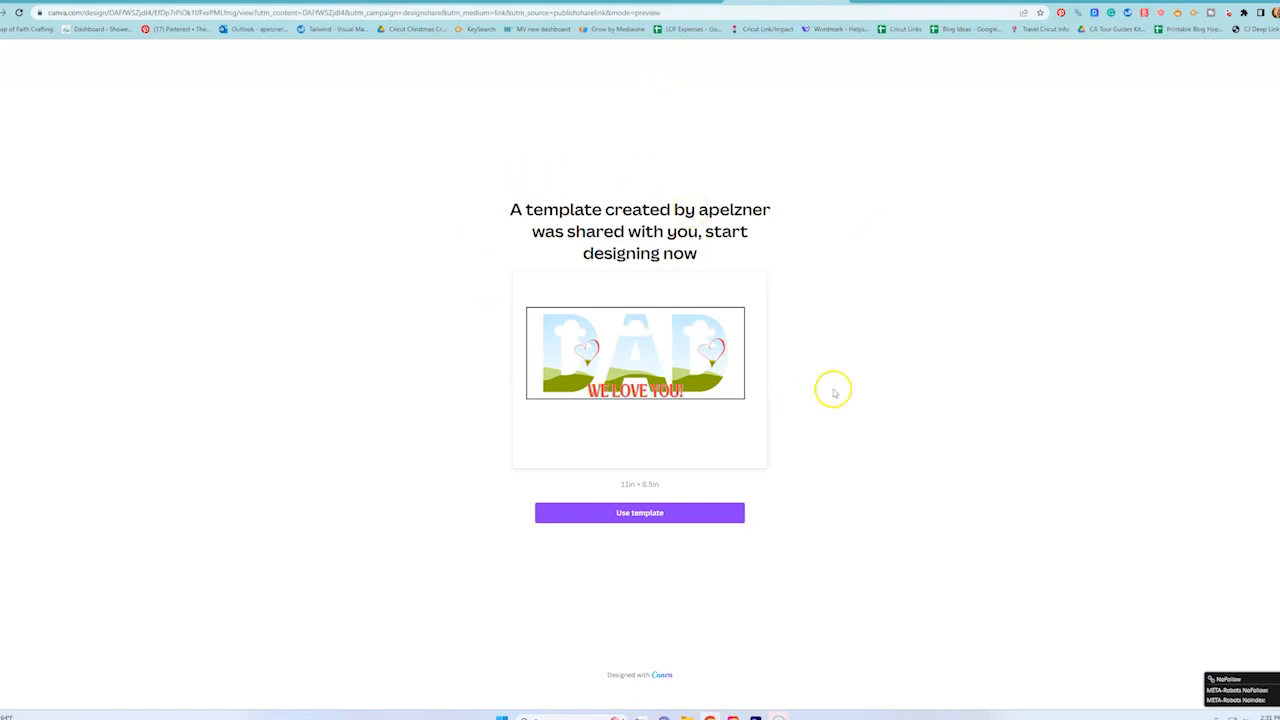
pyautogui.click(641, 515)
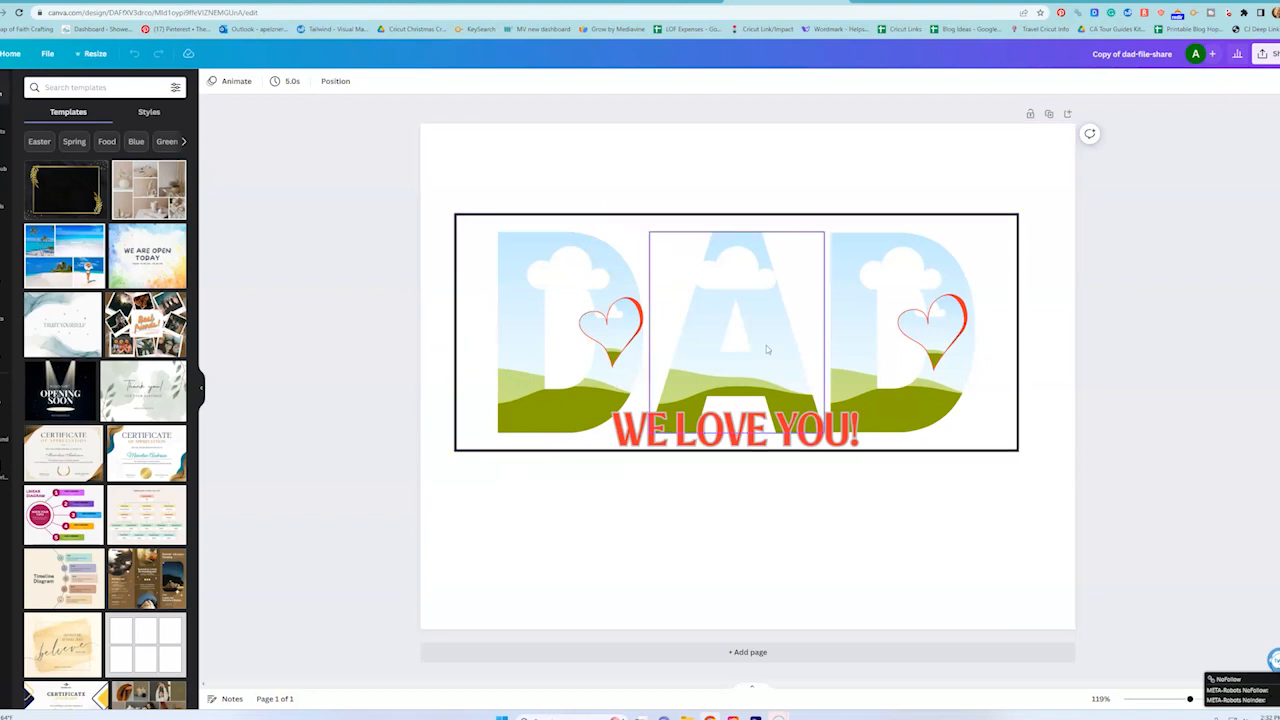
pyautogui.click(457, 332)
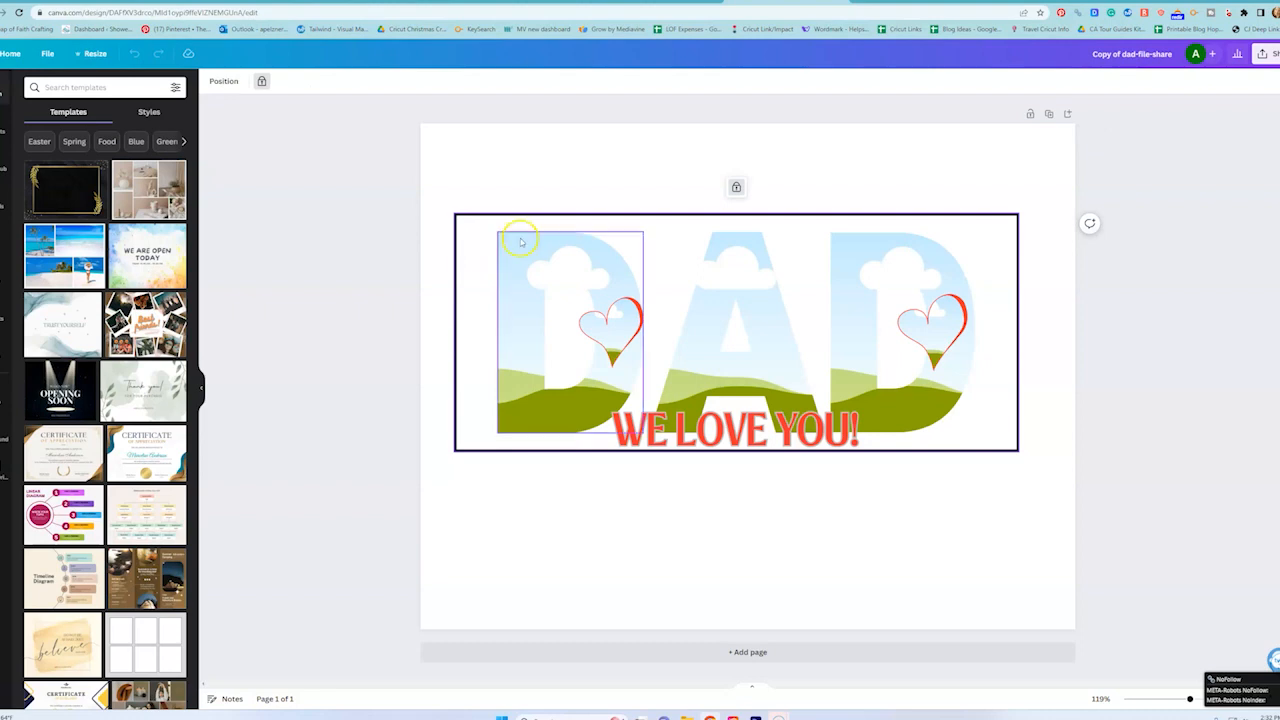
pyautogui.click(609, 183)
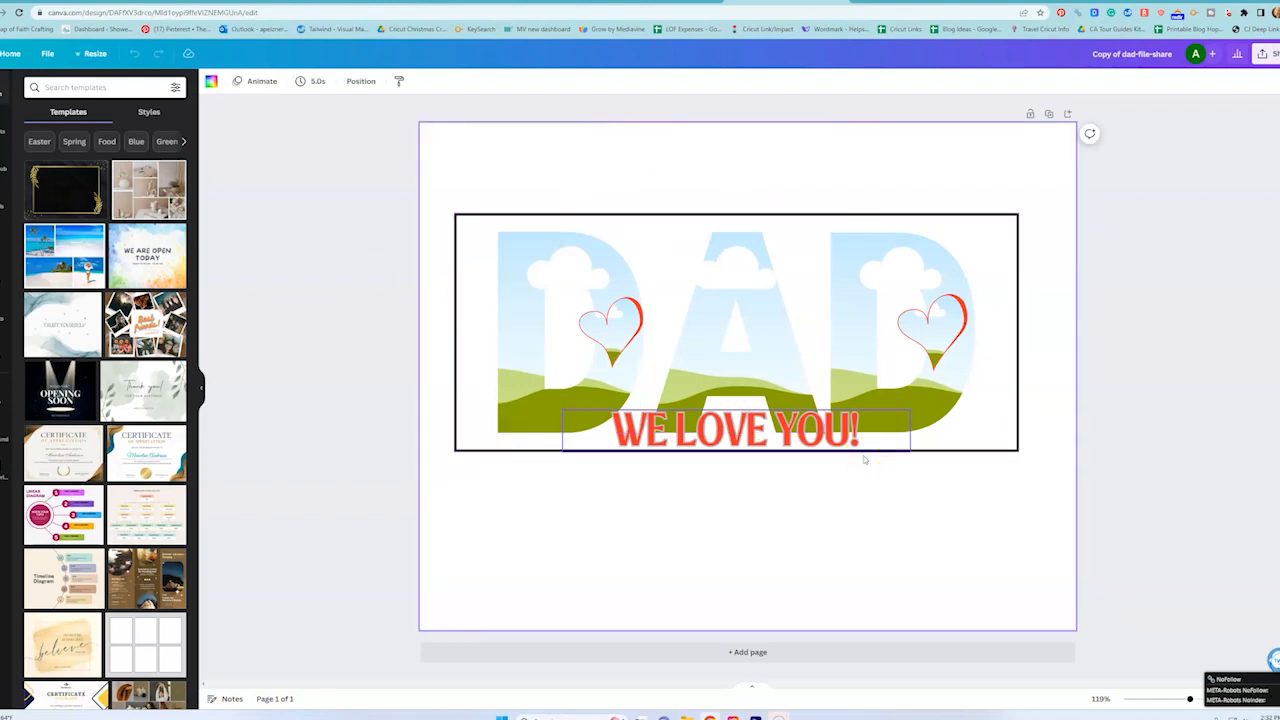
pyautogui.click(528, 386)
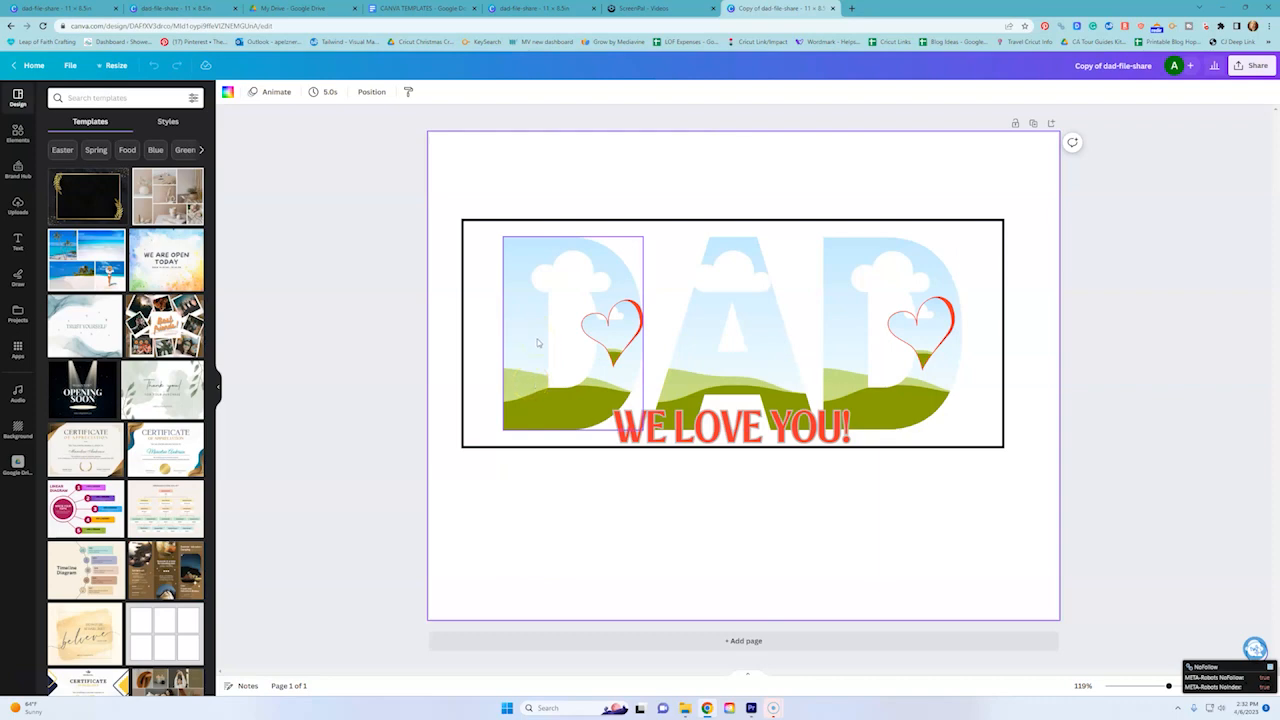
pyautogui.click(388, 366)
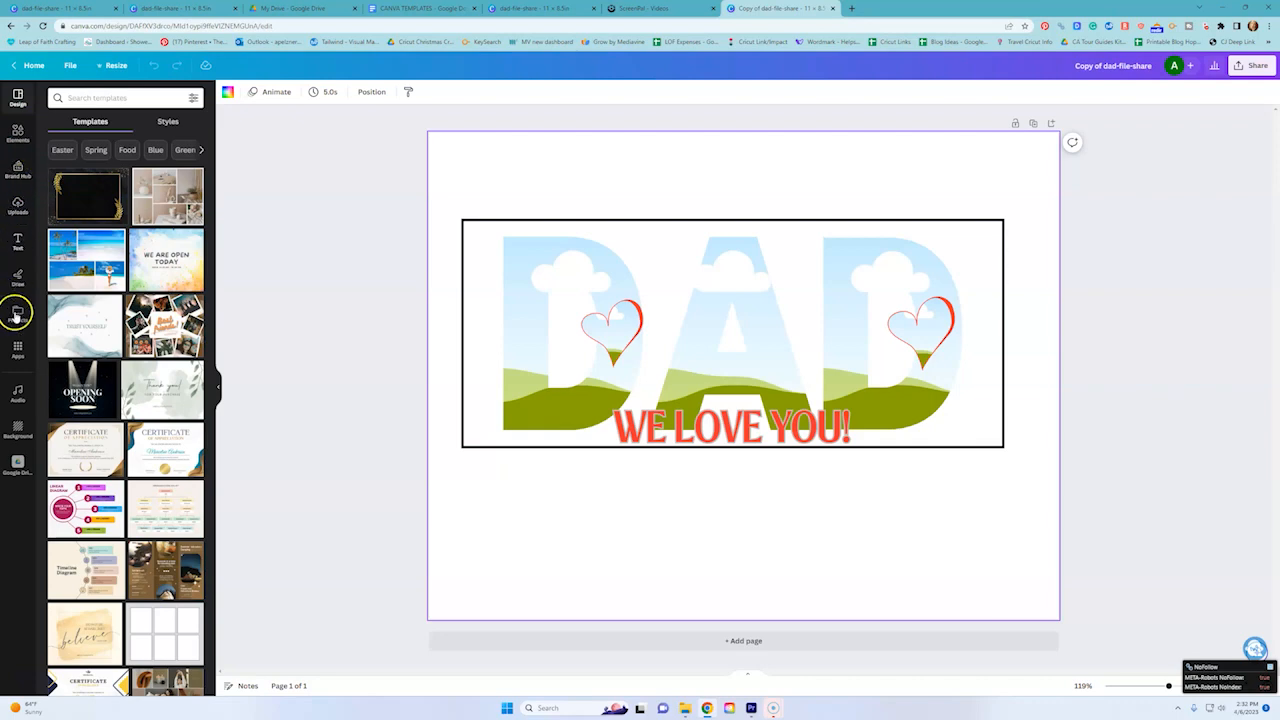
# - Upload the photo 20220526_205547 from the Downloads folder
pyautogui.click(18, 205)
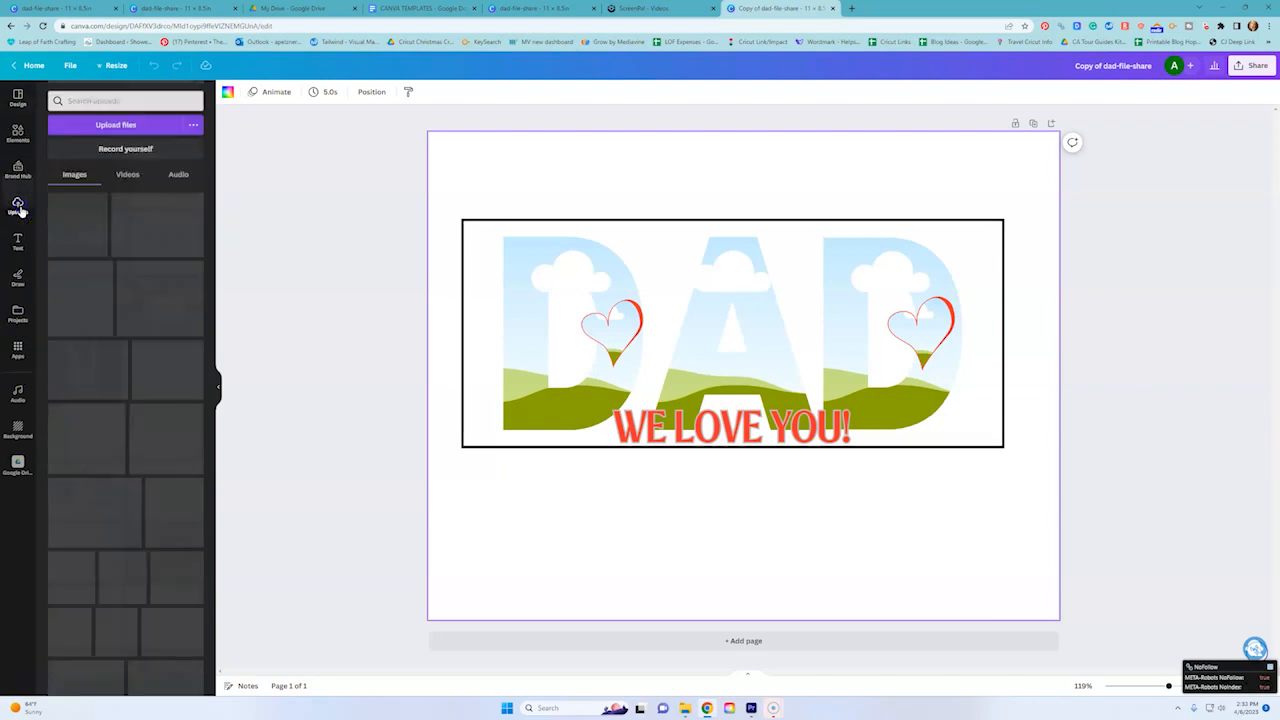
pyautogui.click(118, 122)
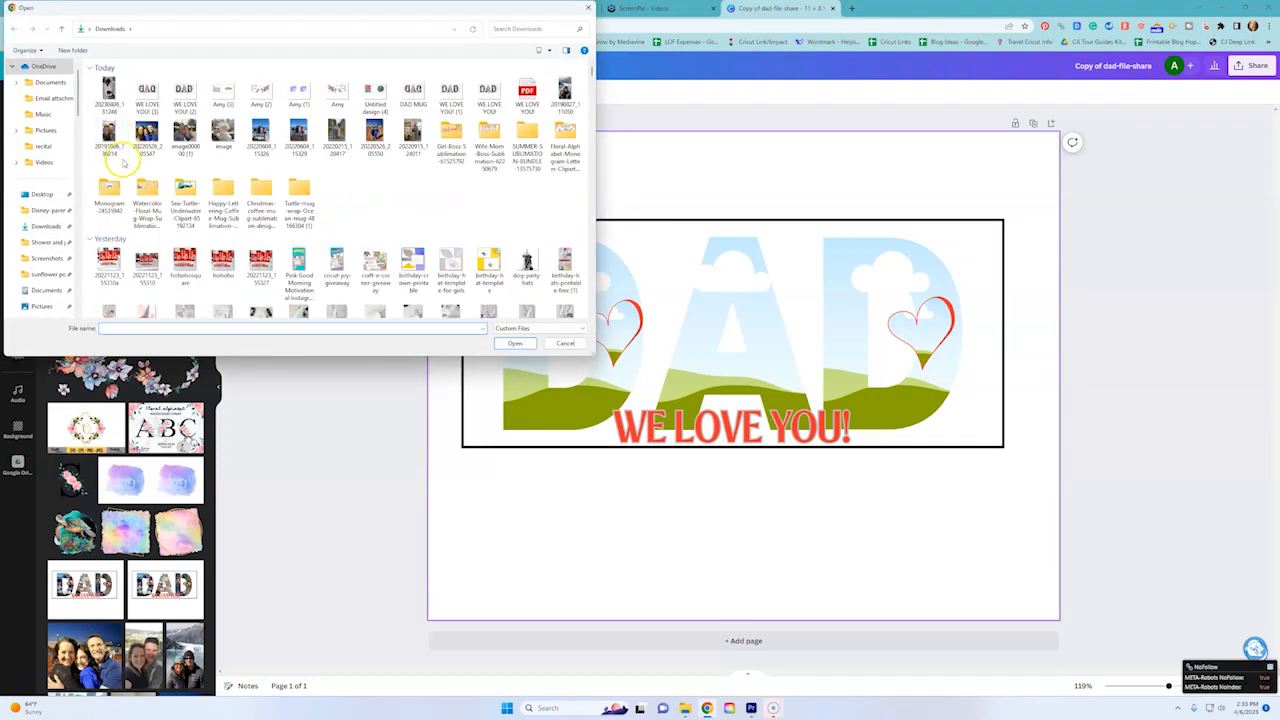
pyautogui.click(150, 142)
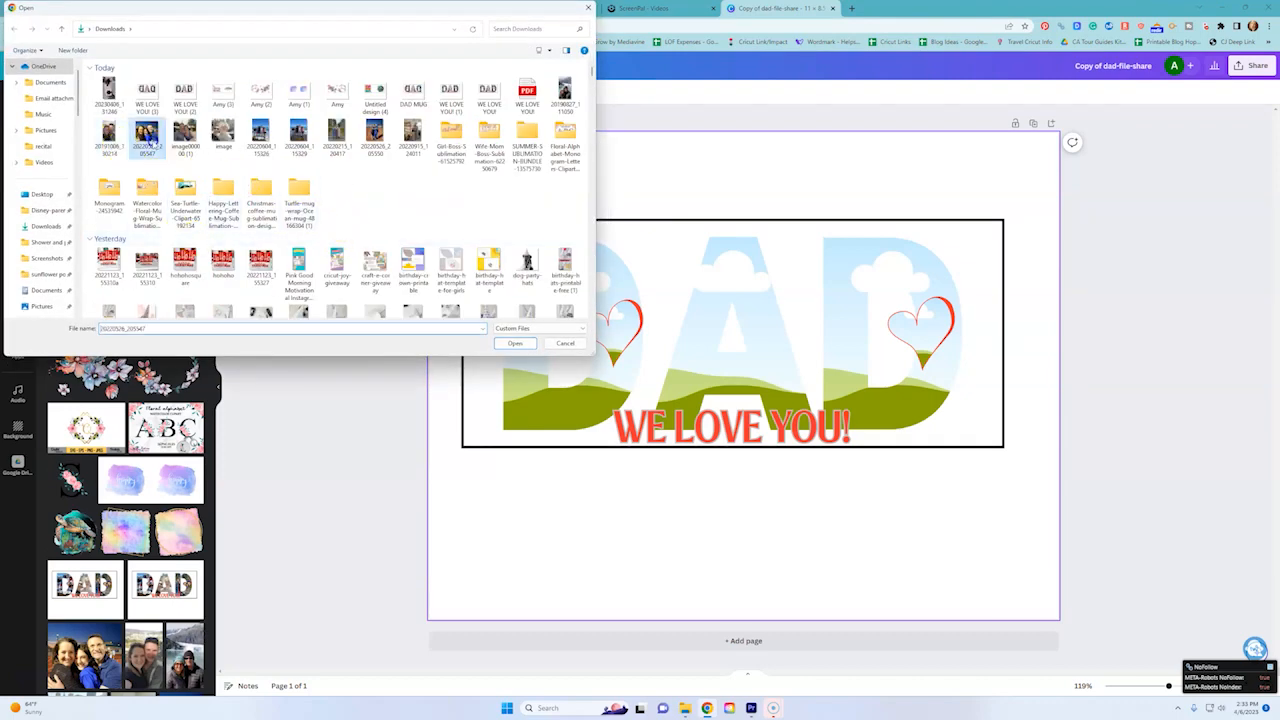
pyautogui.click(515, 343)
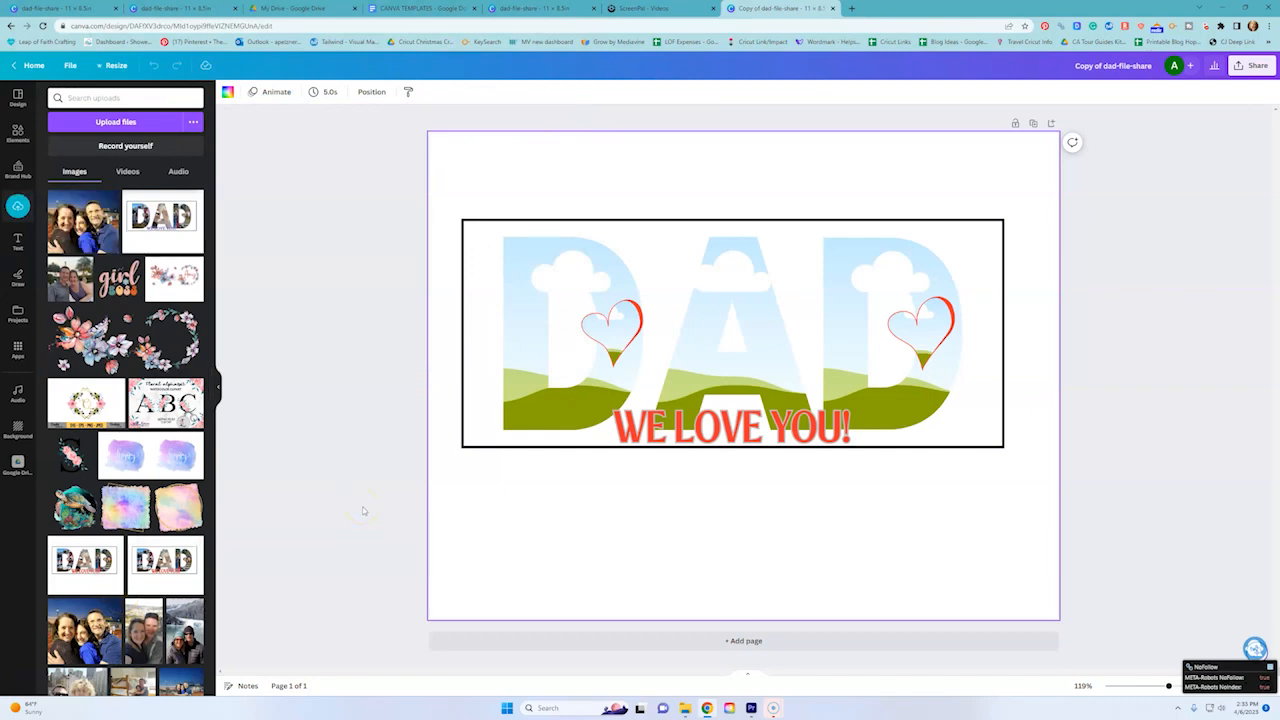
# - Fill the first D with the uploaded photo of the family group standing on the beach
pyautogui.scroll(-2, 157, 568)
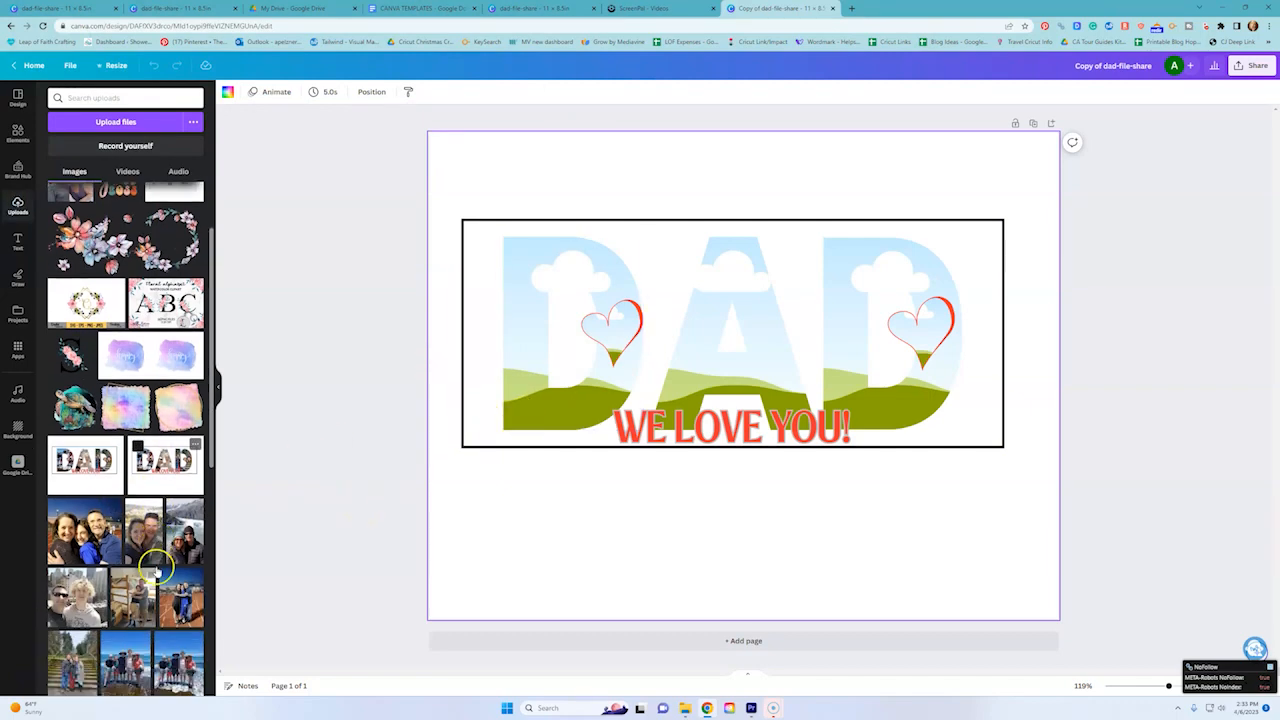
pyautogui.scroll(-2, 157, 568)
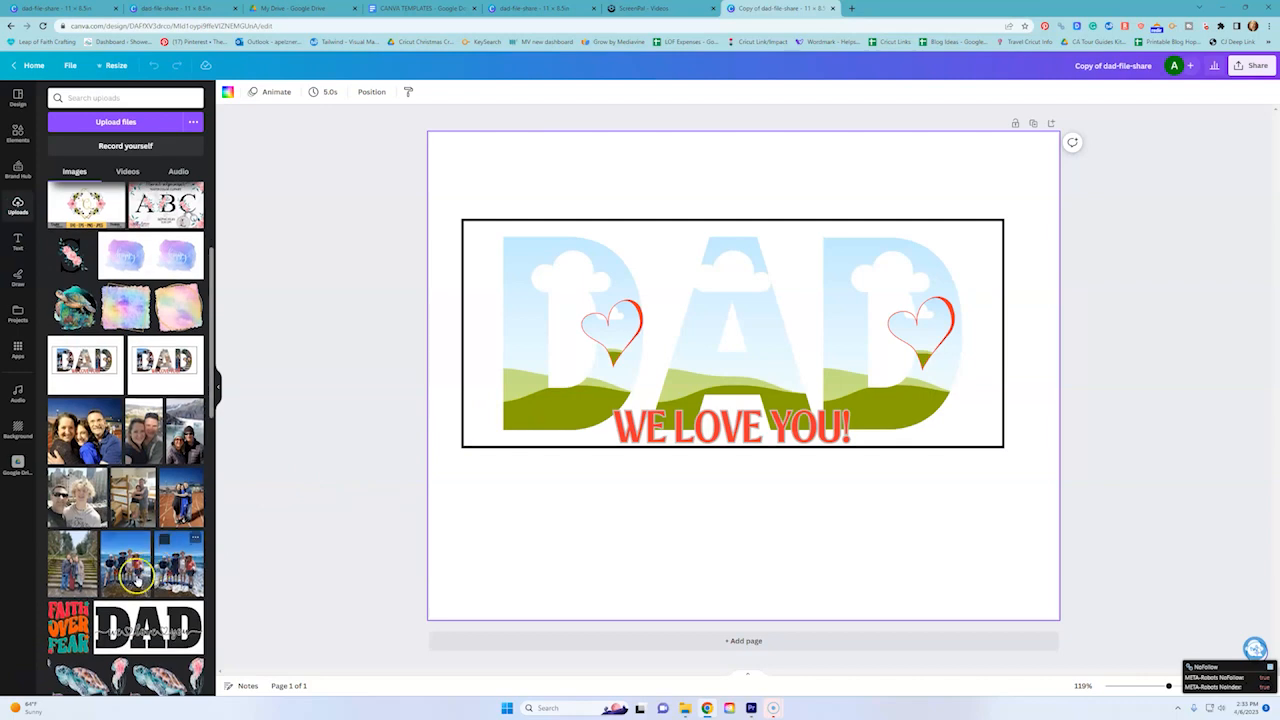
pyautogui.moveTo(127, 582); pyautogui.dragTo(495, 330)
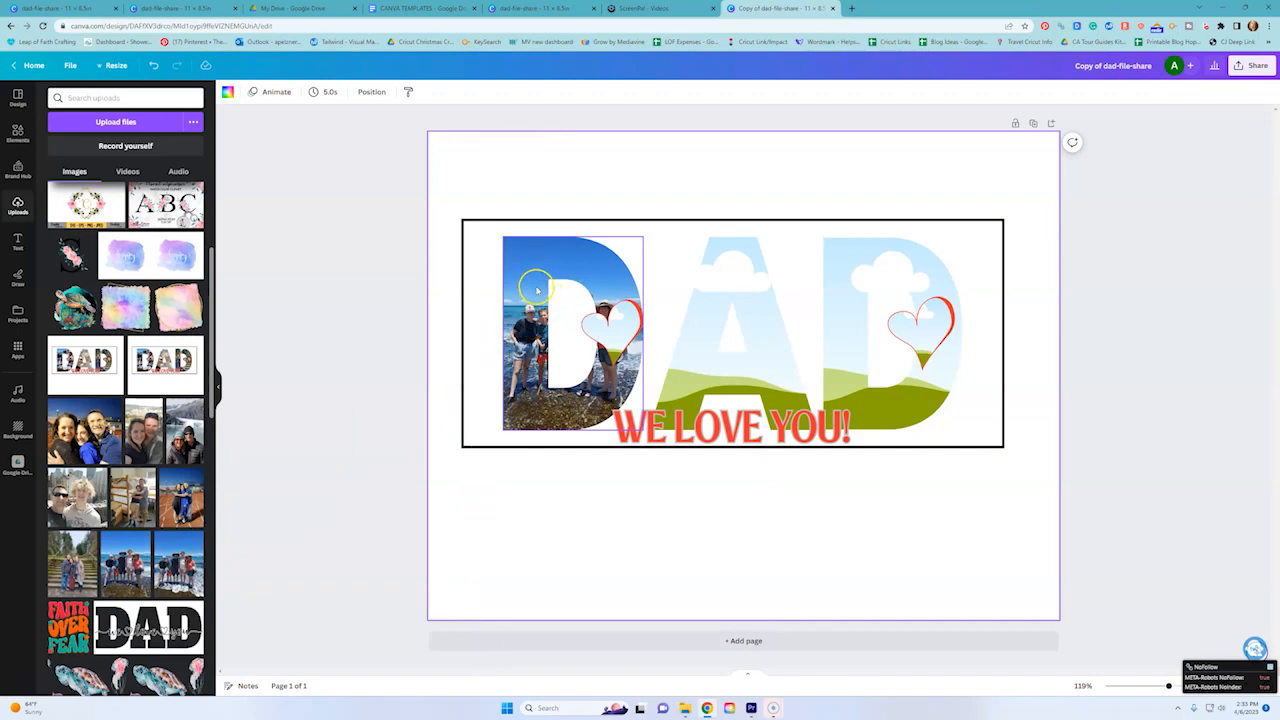
pyautogui.click(584, 340)
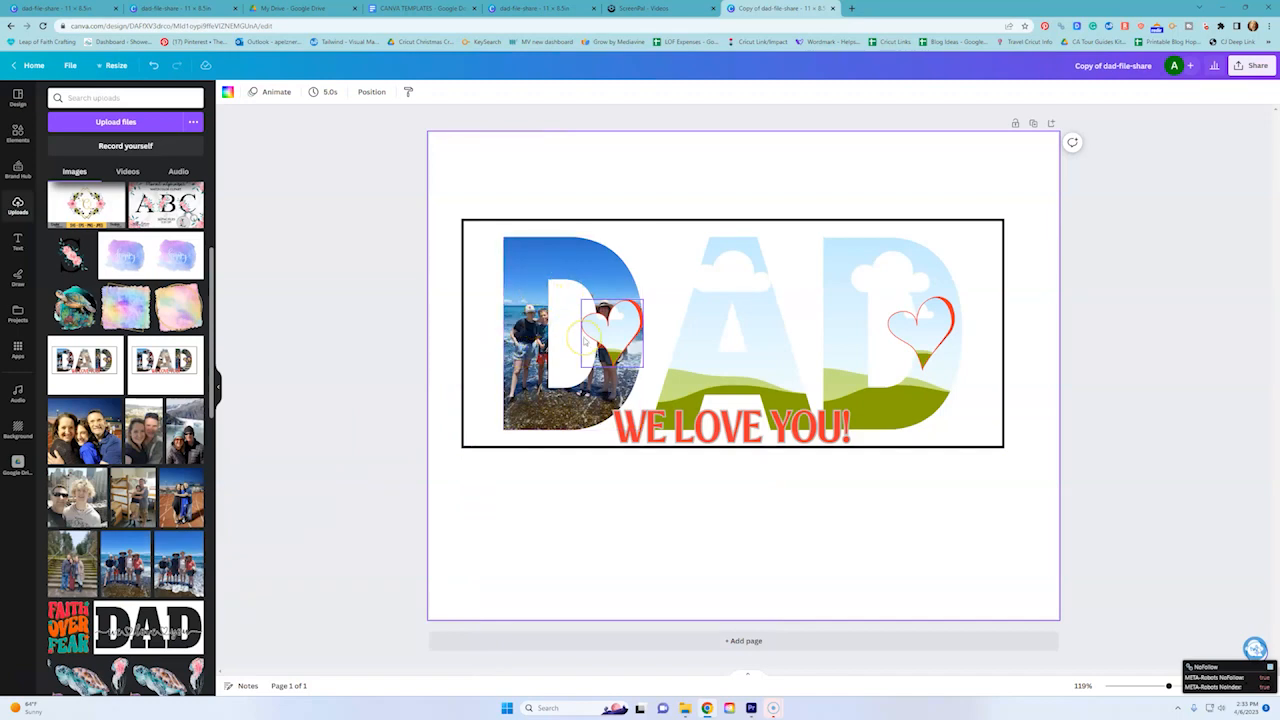
pyautogui.click(528, 333)
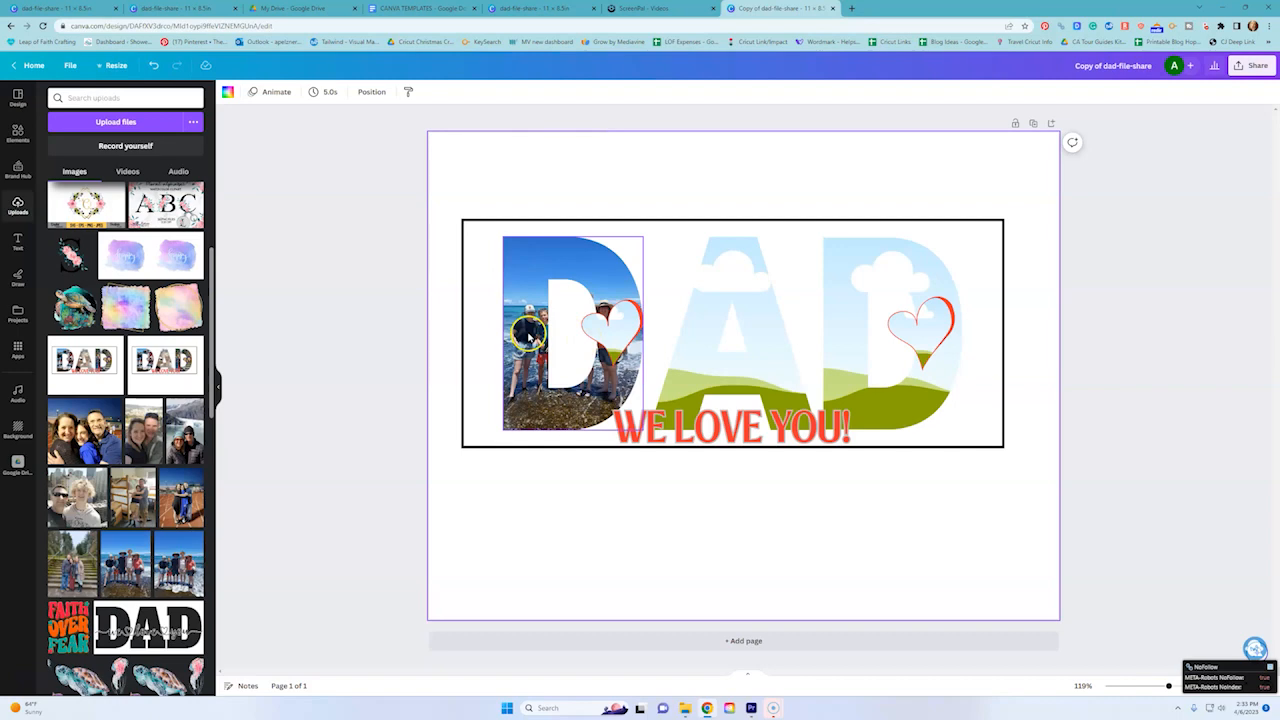
# - Enlarge and reposition the beach photo inside the first D so the family's faces fall within the letter shape
pyautogui.doubleClick(528, 334)
pyautogui.moveTo(506, 428); pyautogui.dragTo(443, 459)
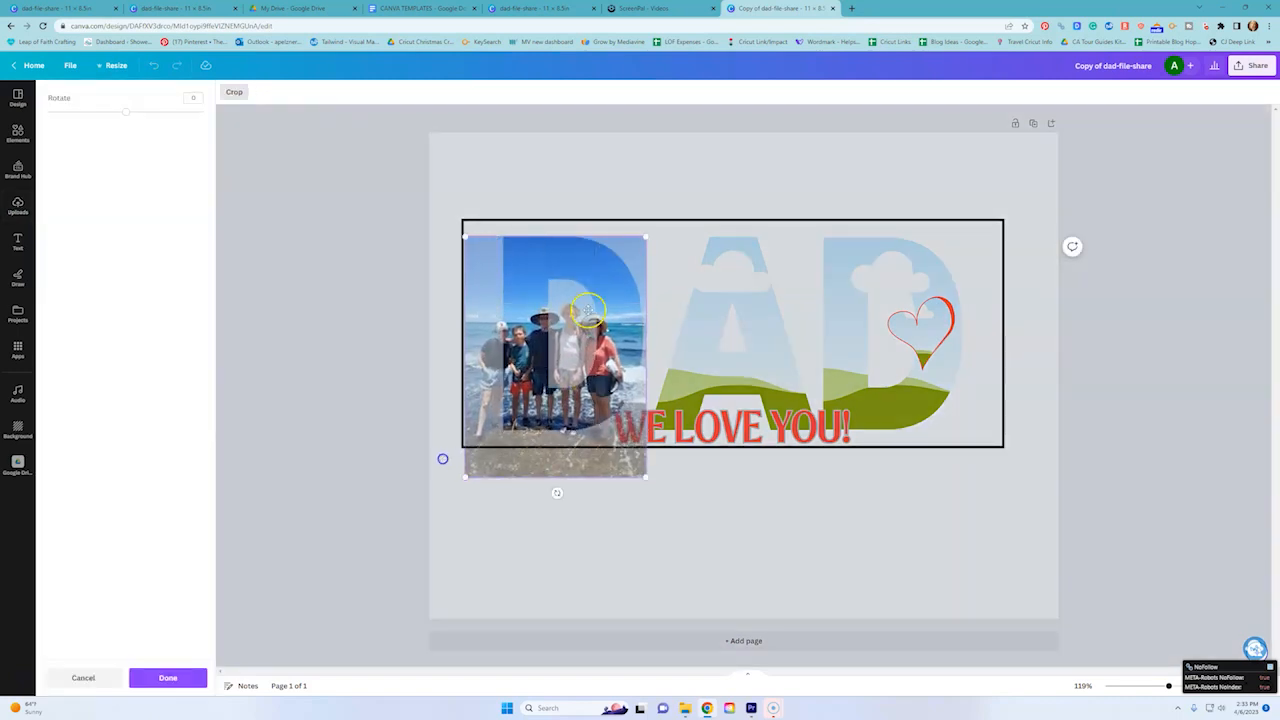
pyautogui.moveTo(646, 237); pyautogui.dragTo(675, 205)
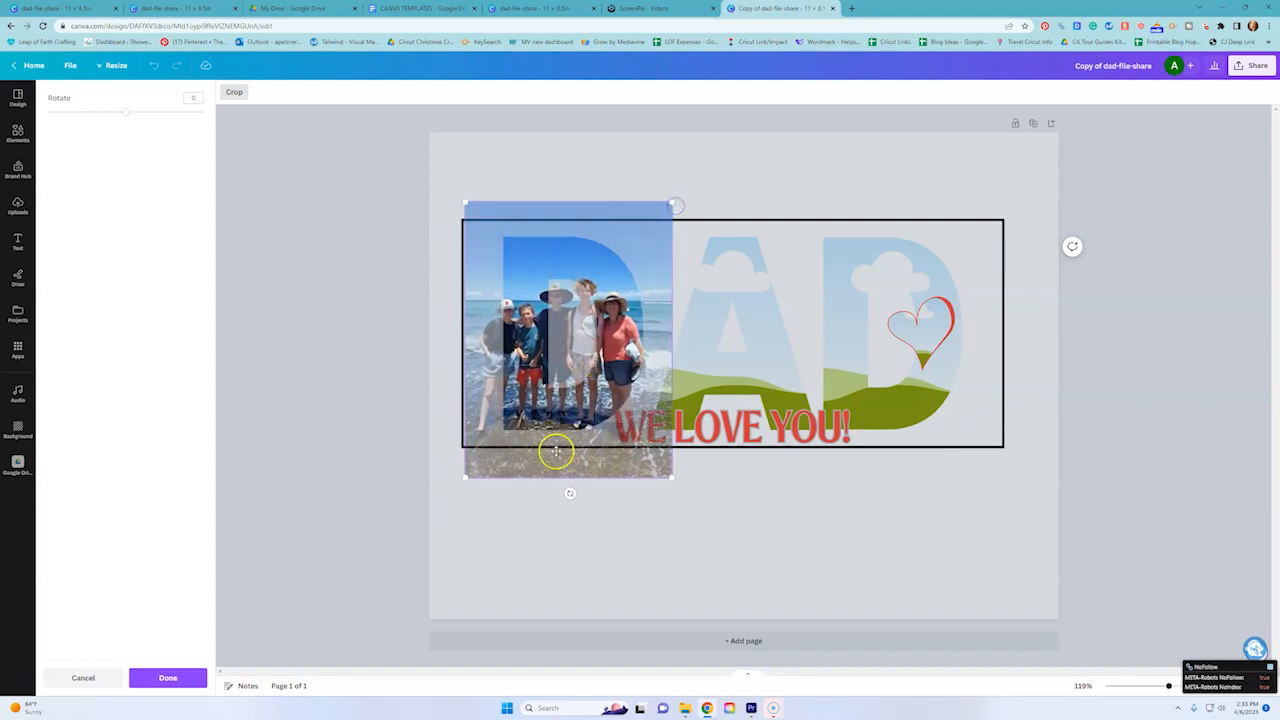
pyautogui.moveTo(557, 449); pyautogui.dragTo(566, 413)
pyautogui.moveTo(682, 167); pyautogui.dragTo(668, 186)
pyautogui.moveTo(630, 356); pyautogui.dragTo(630, 349)
pyautogui.click(811, 178)
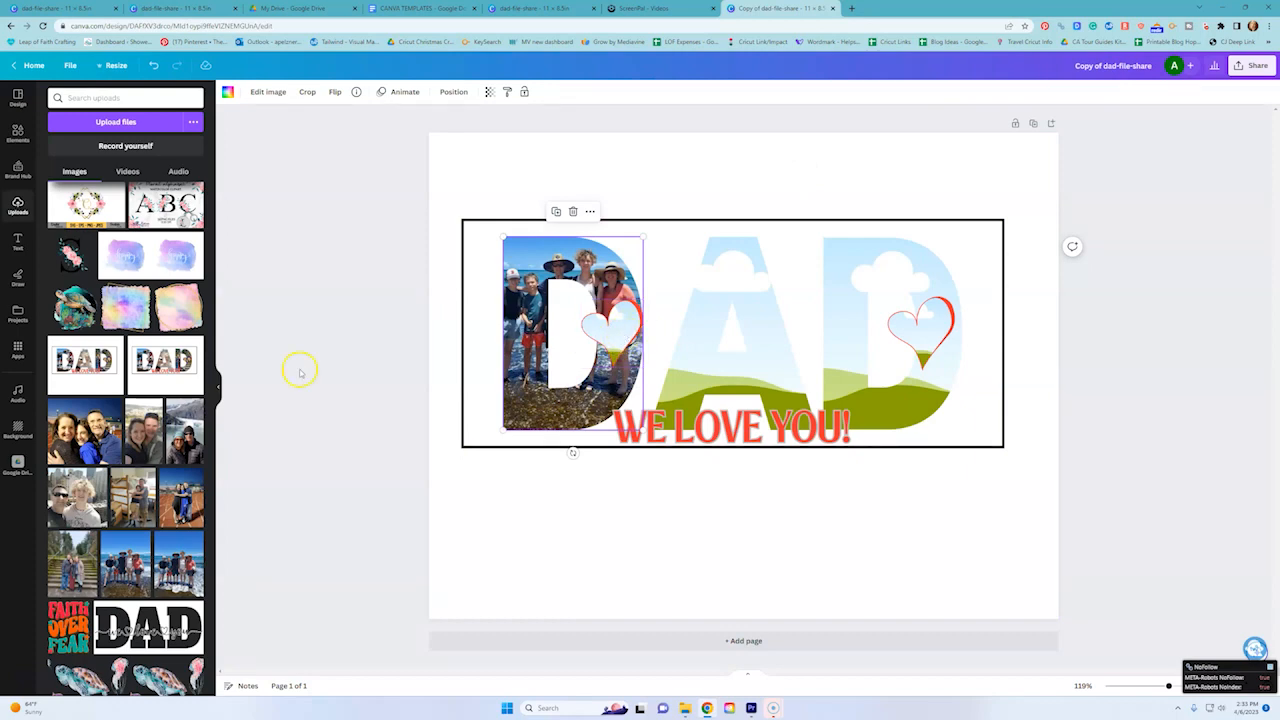
# - Fill the heart on the first D with the uploaded photo of the couple in winter hats
pyautogui.moveTo(144, 432); pyautogui.dragTo(607, 332)
pyautogui.moveTo(194, 447); pyautogui.dragTo(630, 317)
pyautogui.doubleClick(619, 331)
pyautogui.click(657, 163)
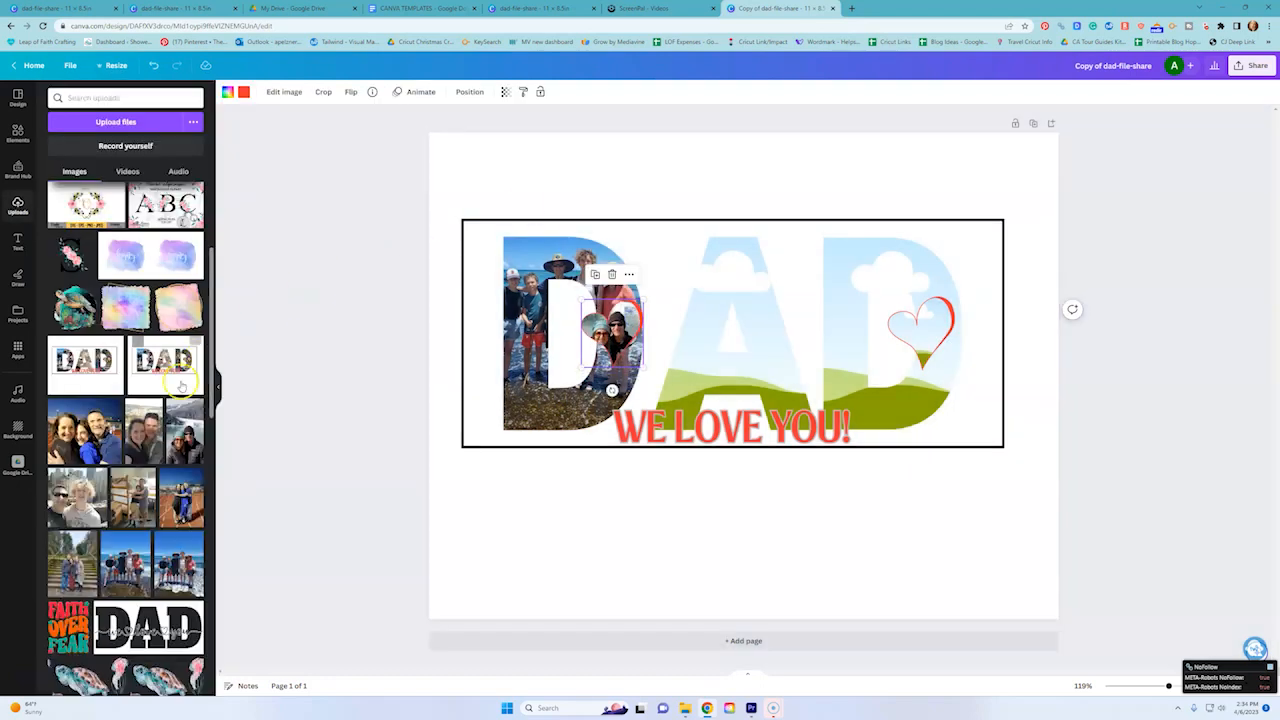
# - Fill the A with the city selfie of the man in sunglasses and the curly-haired teen, enlarging it to fit both faces
pyautogui.moveTo(106, 490); pyautogui.dragTo(750, 395)
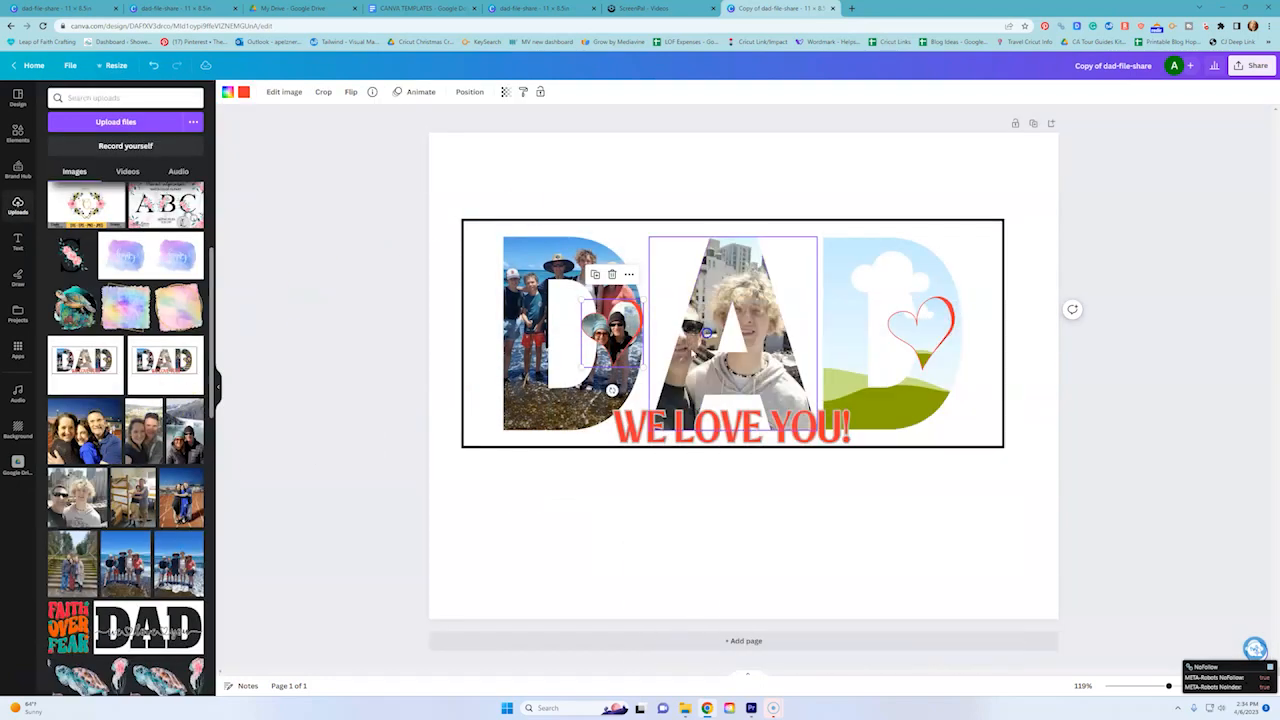
pyautogui.doubleClick(752, 393)
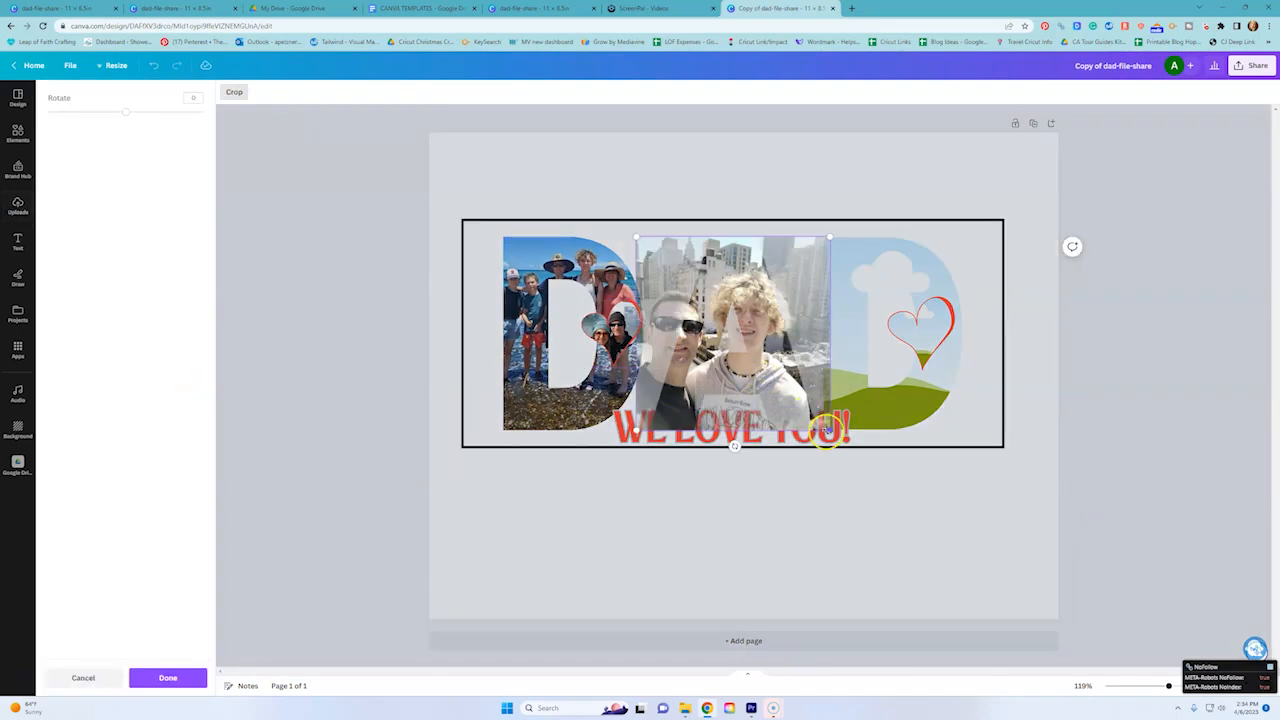
pyautogui.moveTo(828, 431); pyautogui.dragTo(874, 440)
pyautogui.moveTo(772, 380); pyautogui.dragTo(789, 381)
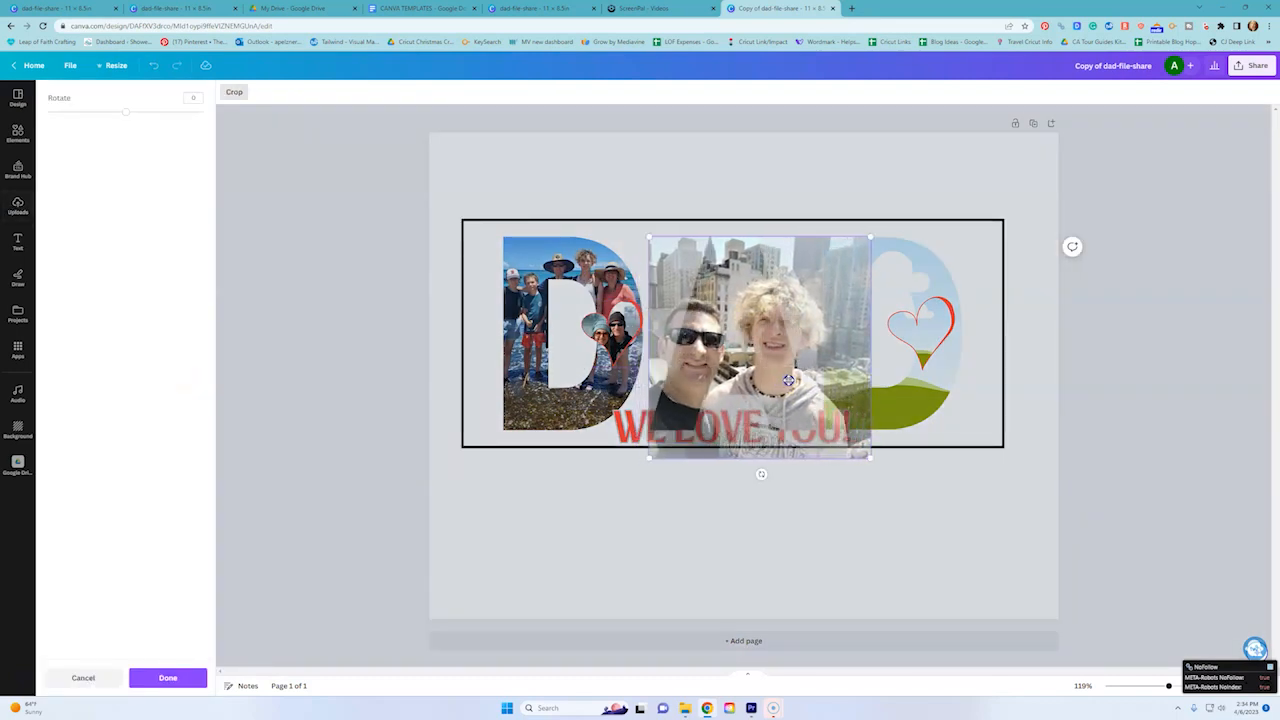
pyautogui.click(735, 167)
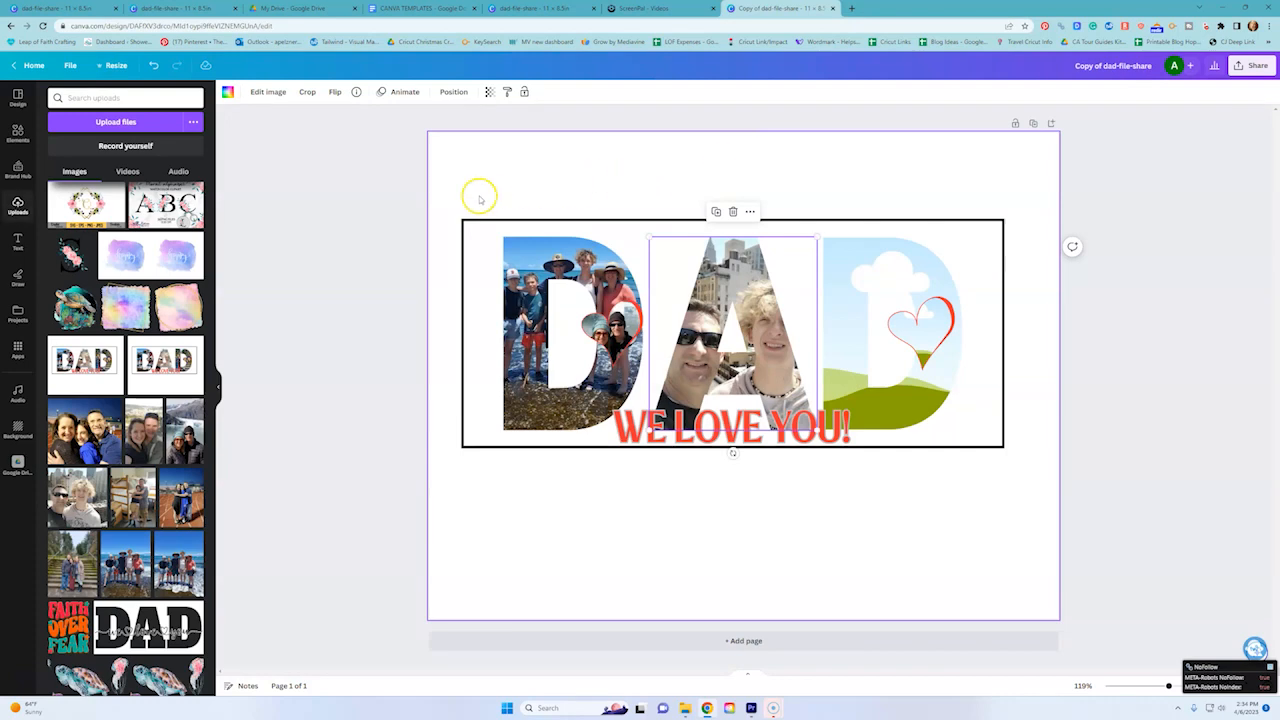
# - Fill the last D with the family photo on the outdoor steps, enlarging and shifting it to frame the people
pyautogui.moveTo(72, 563); pyautogui.dragTo(855, 336)
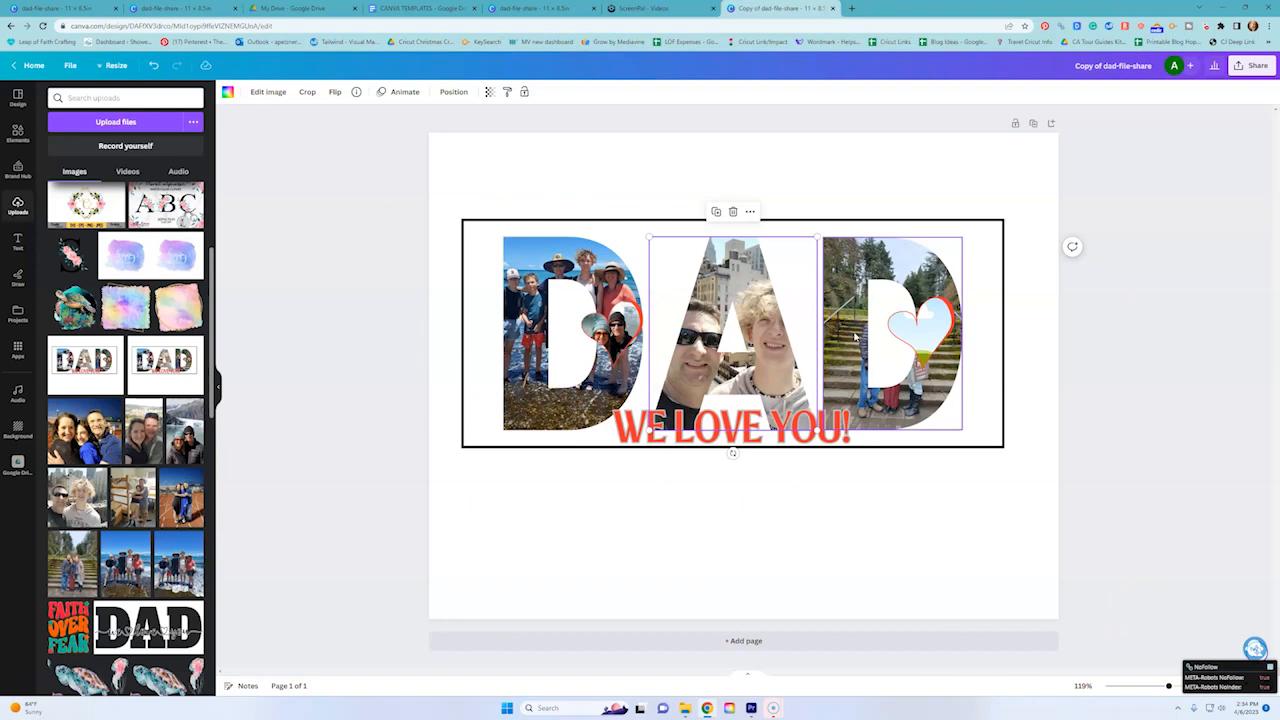
pyautogui.doubleClick(855, 337)
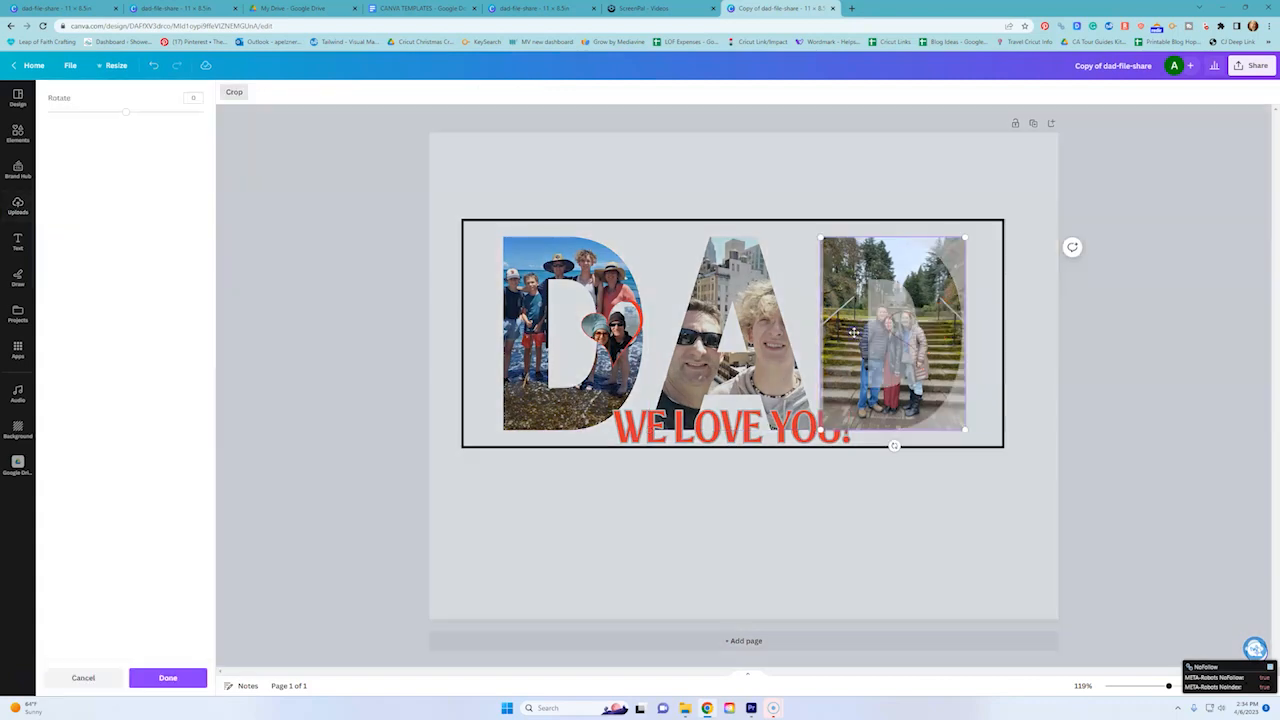
pyautogui.moveTo(818, 430); pyautogui.dragTo(741, 456)
pyautogui.moveTo(850, 399); pyautogui.dragTo(850, 363)
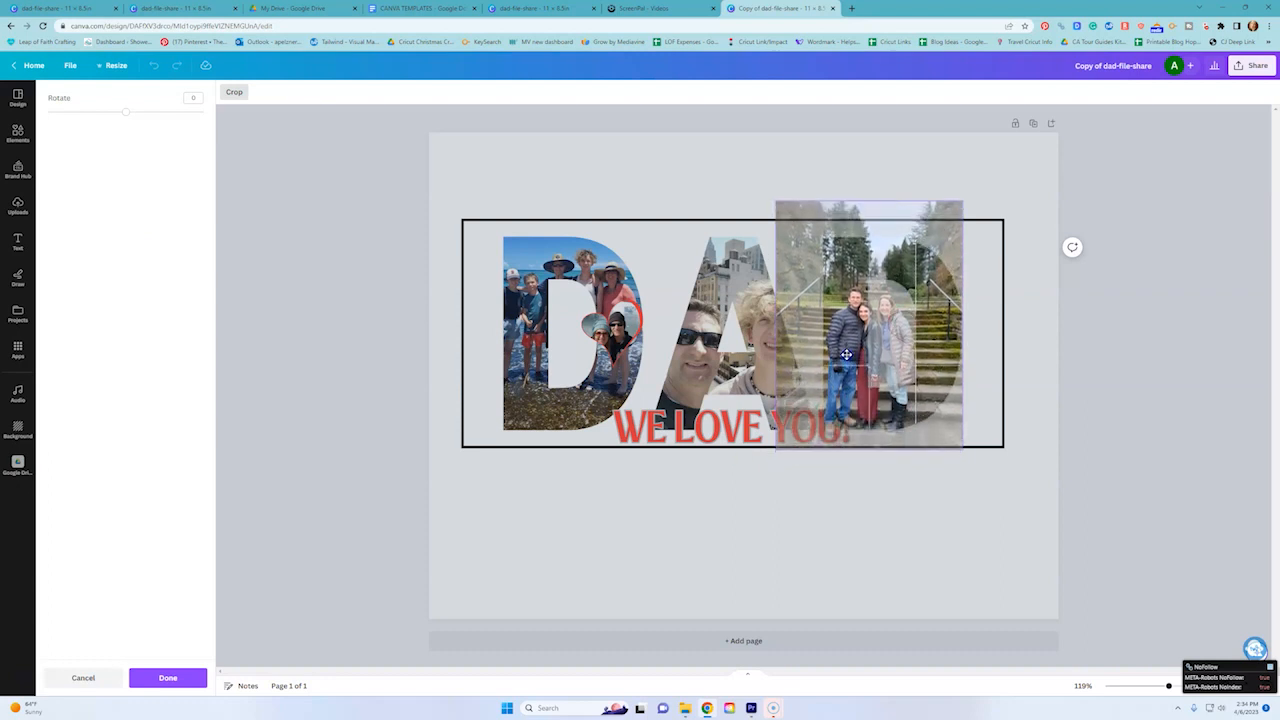
pyautogui.moveTo(775, 447); pyautogui.dragTo(768, 458)
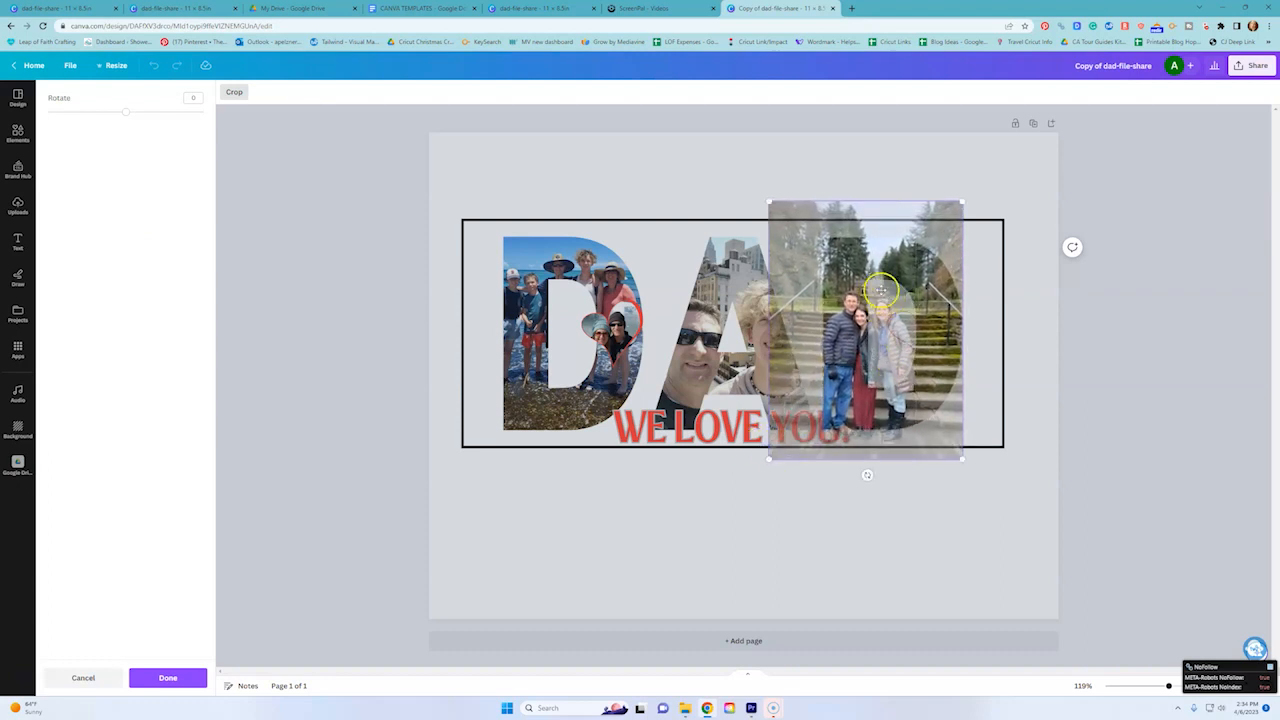
pyautogui.moveTo(859, 382); pyautogui.dragTo(859, 379)
pyautogui.click(909, 500)
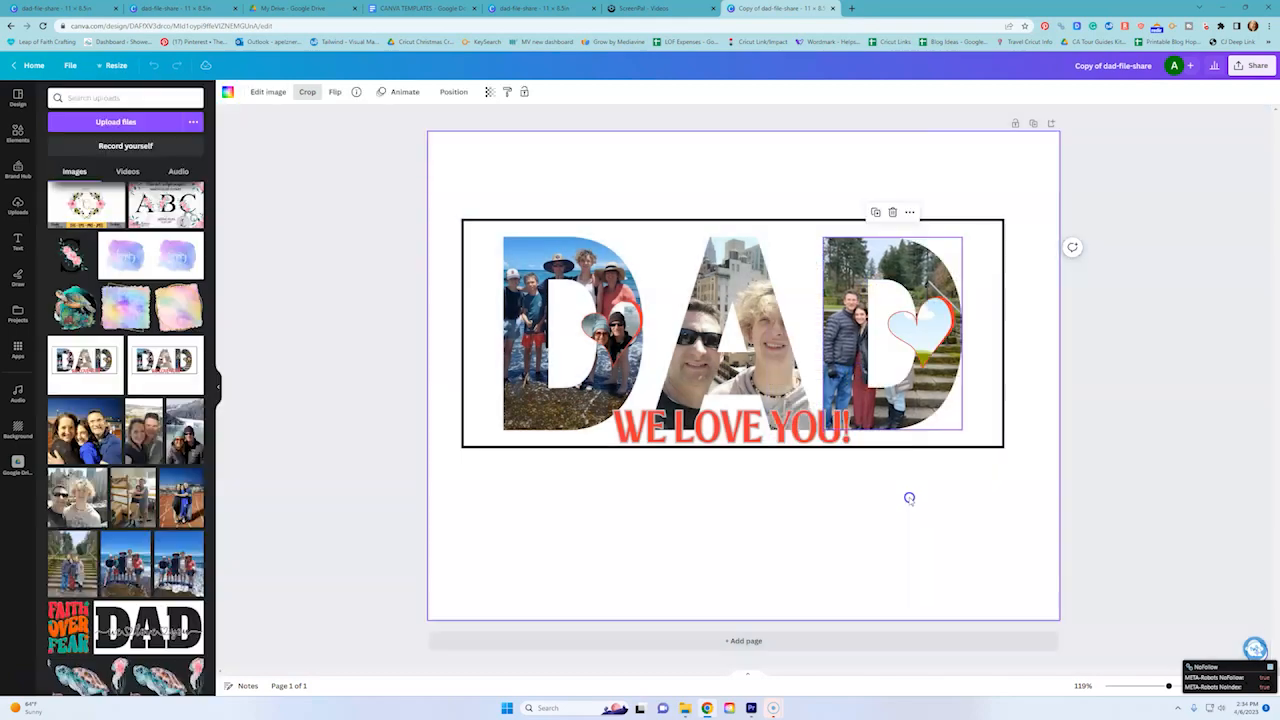
# - Fill the heart on the last D with the upright photo of two people by the wooden railing
pyautogui.click(941, 325)
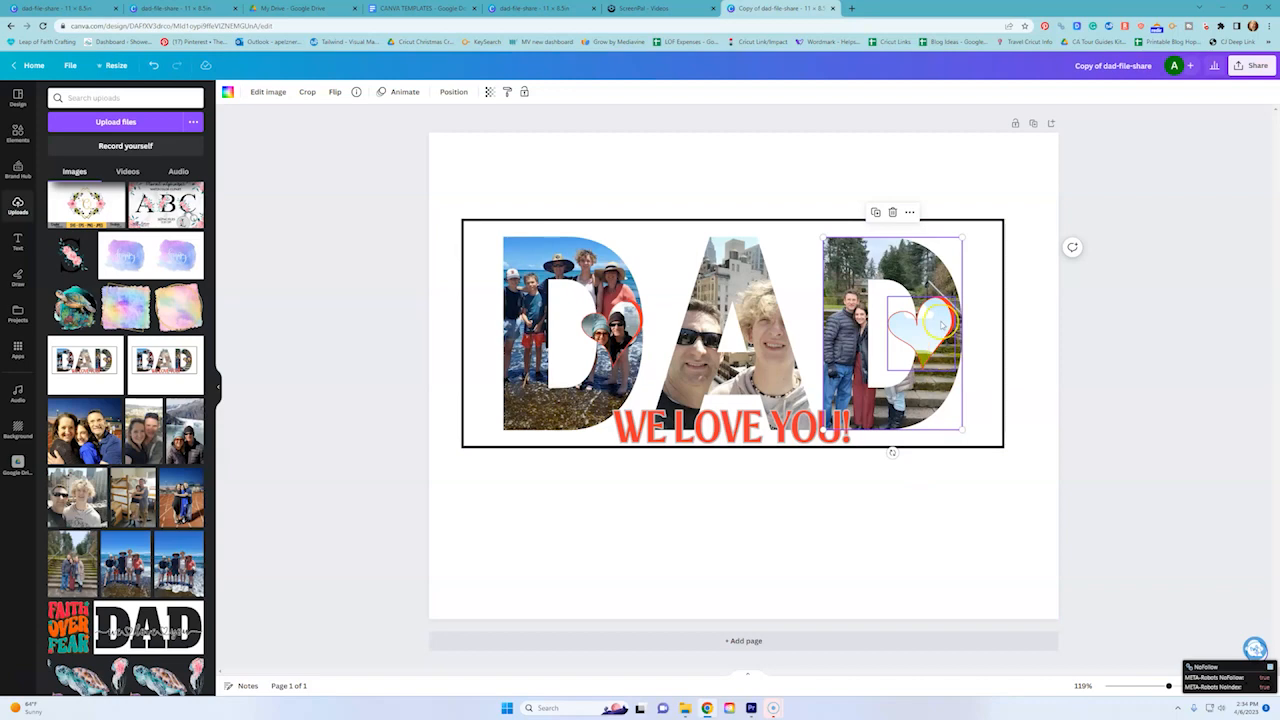
pyautogui.moveTo(85, 430); pyautogui.dragTo(928, 338)
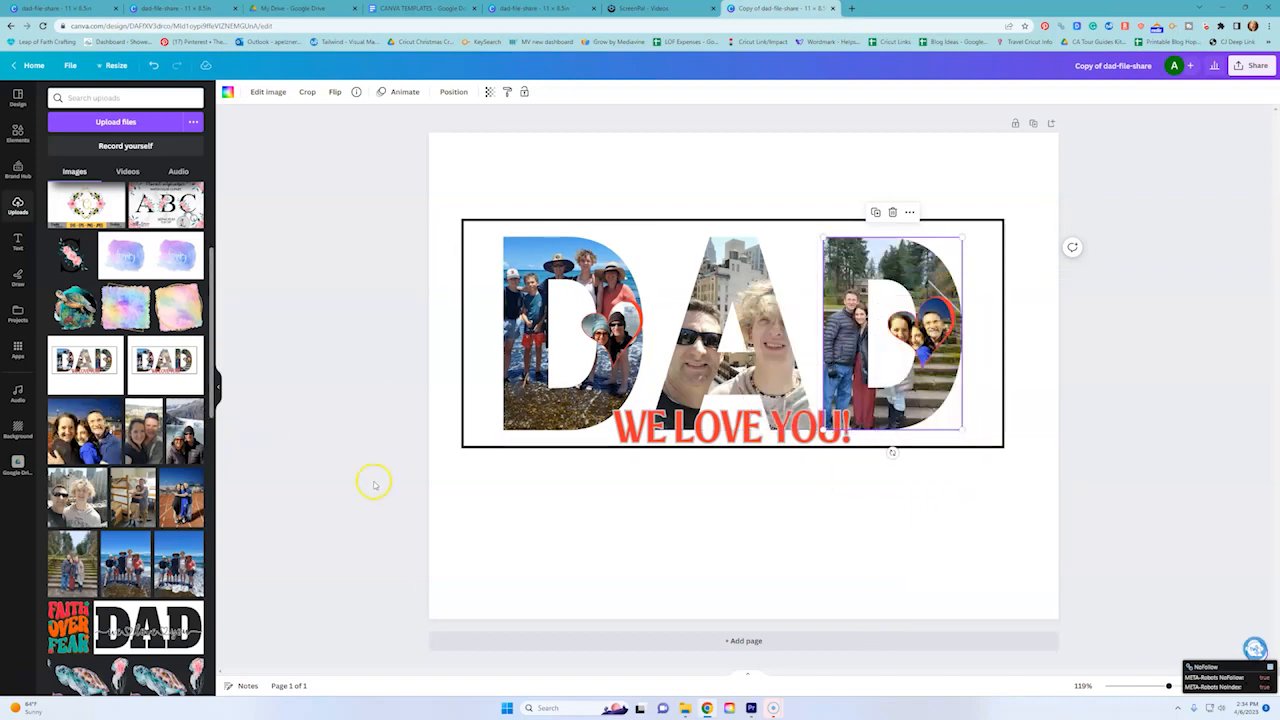
pyautogui.moveTo(133, 497); pyautogui.dragTo(905, 333)
pyautogui.click(872, 566)
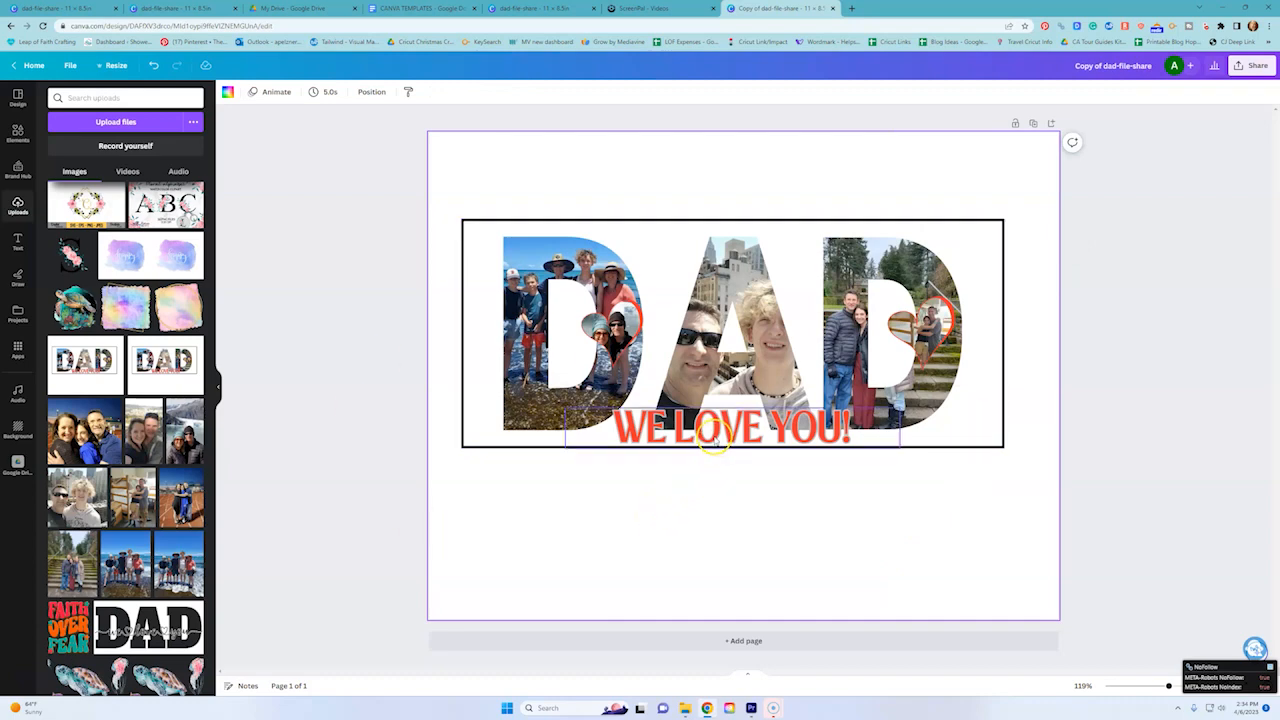
# - Change the outline colour of the heart on the first D to the pale yellow-to-pink gradient
pyautogui.click(637, 313)
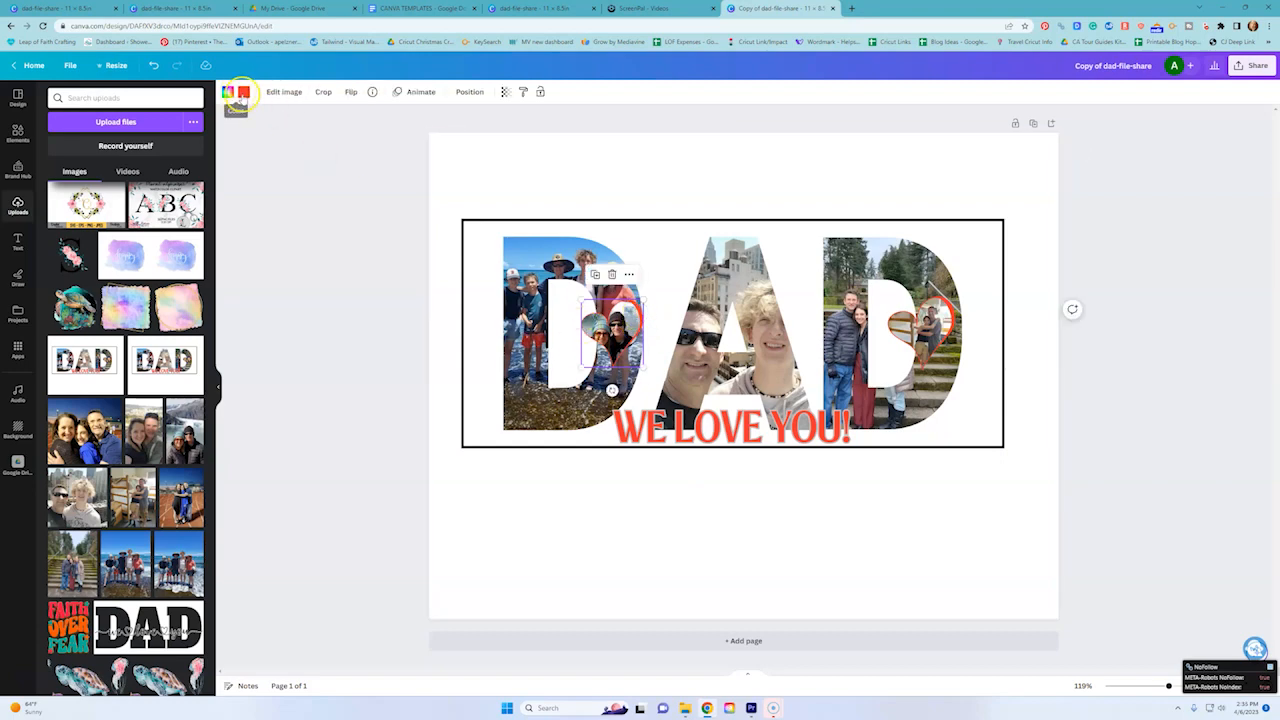
pyautogui.click(243, 92)
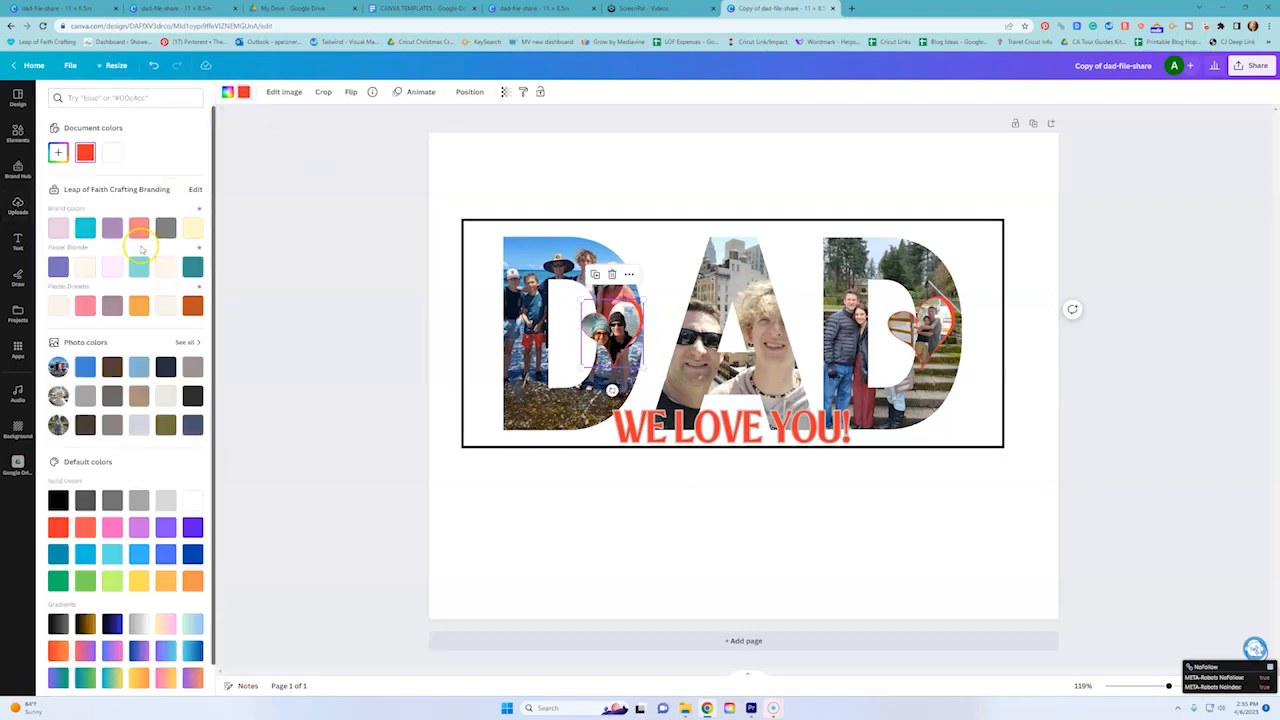
pyautogui.click(165, 624)
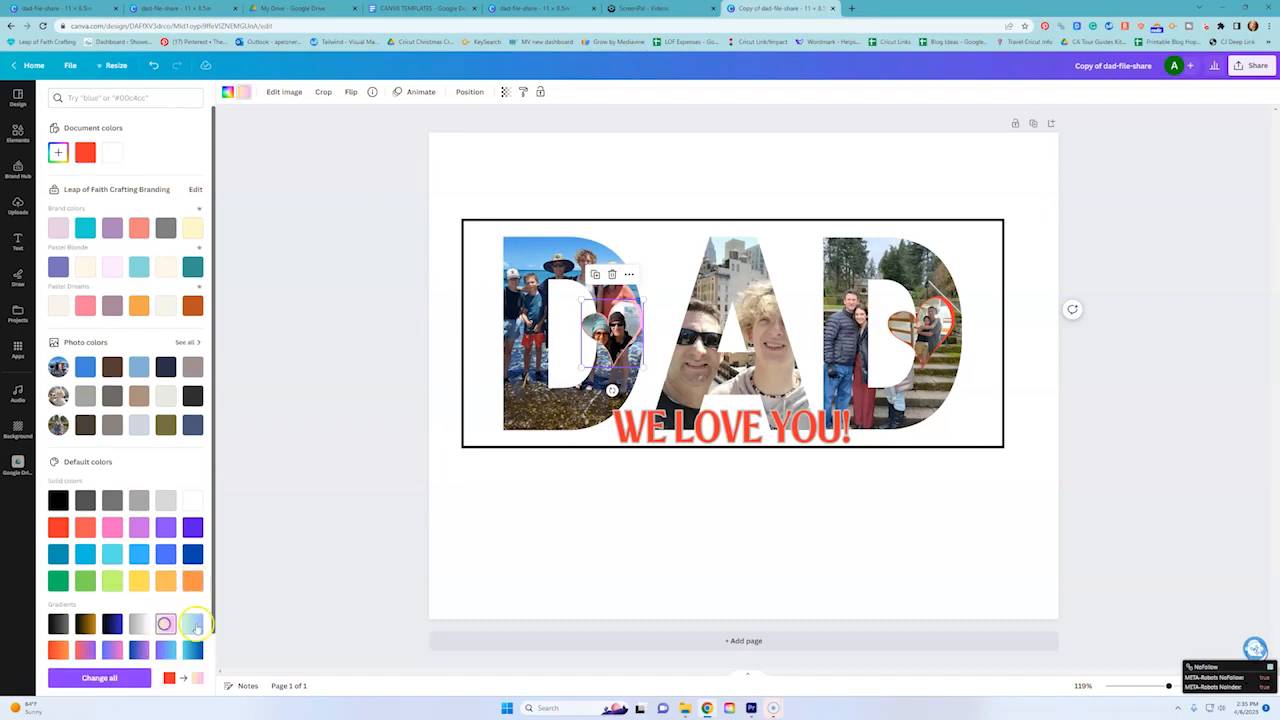
# - Try the pale green-to-blue gradient and the blue-and-pink gradient on the outline of the first D's heart
pyautogui.click(194, 624)
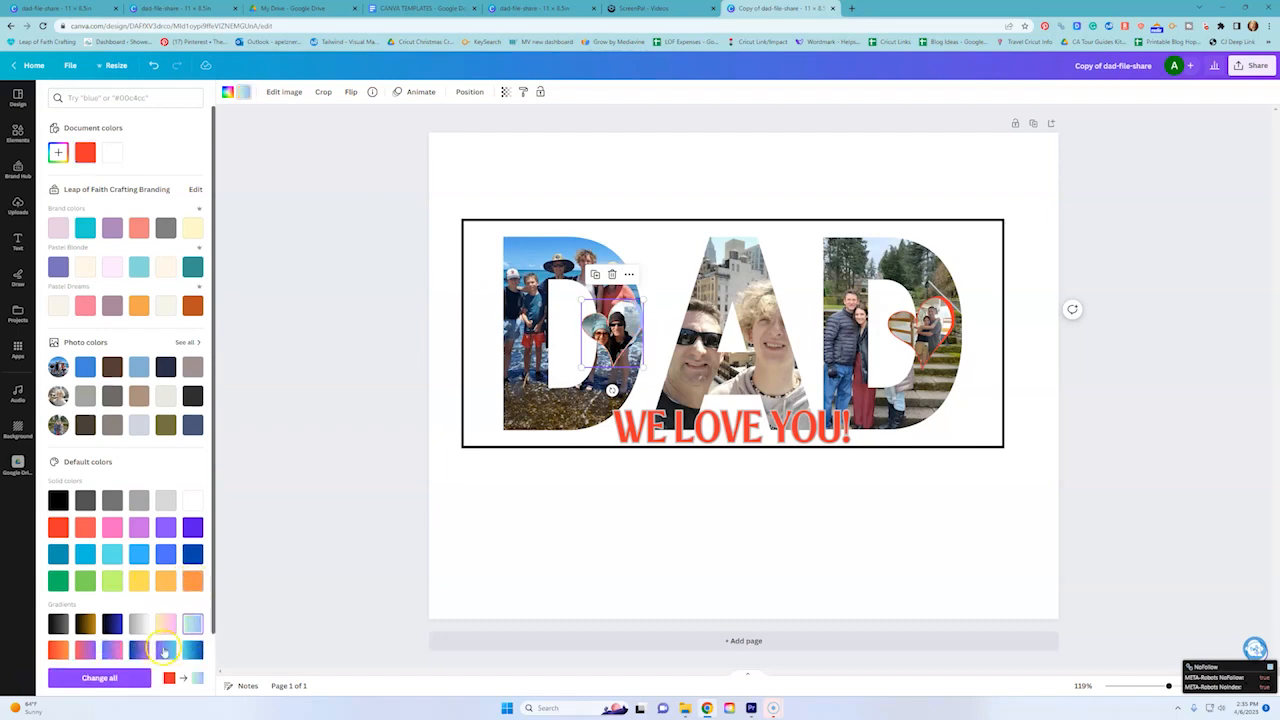
pyautogui.click(112, 651)
pyautogui.scroll(-2, 100, 600)
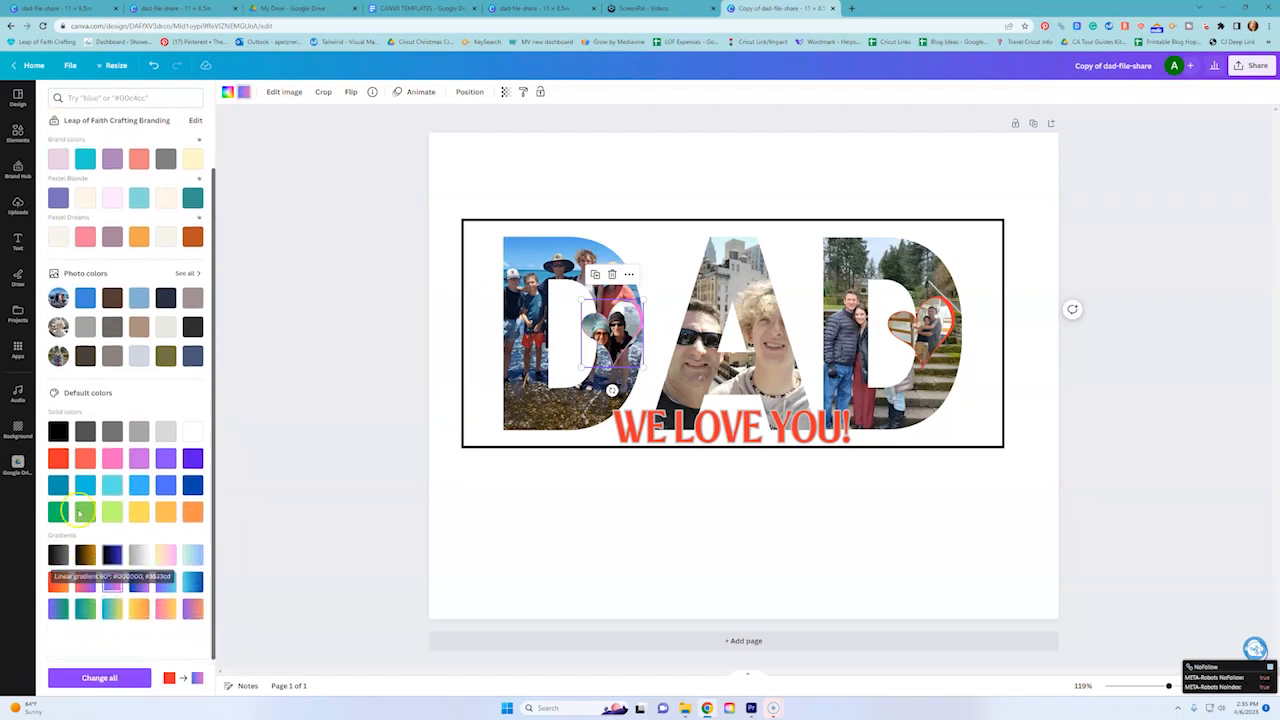
pyautogui.scroll(2, 86, 275)
# - Change the outlines of both hearts to the solid pink from the Pastel Dreams palette
pyautogui.click(87, 307)
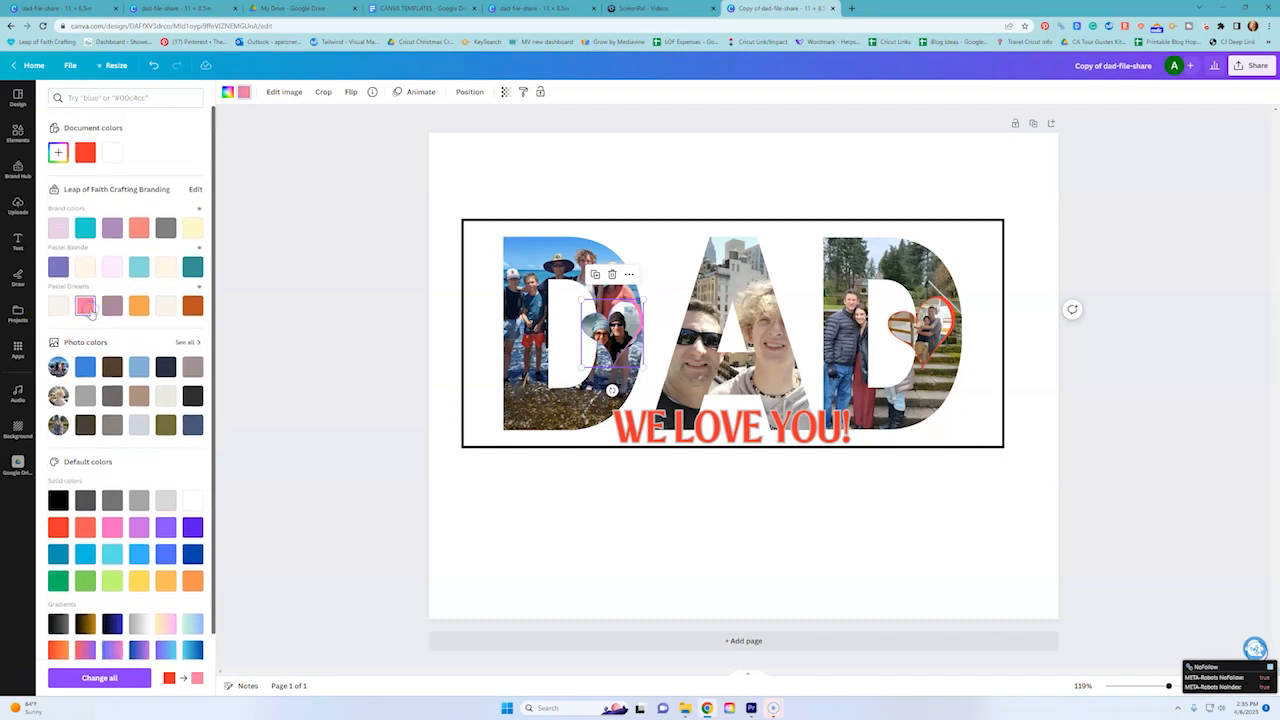
pyautogui.click(873, 318)
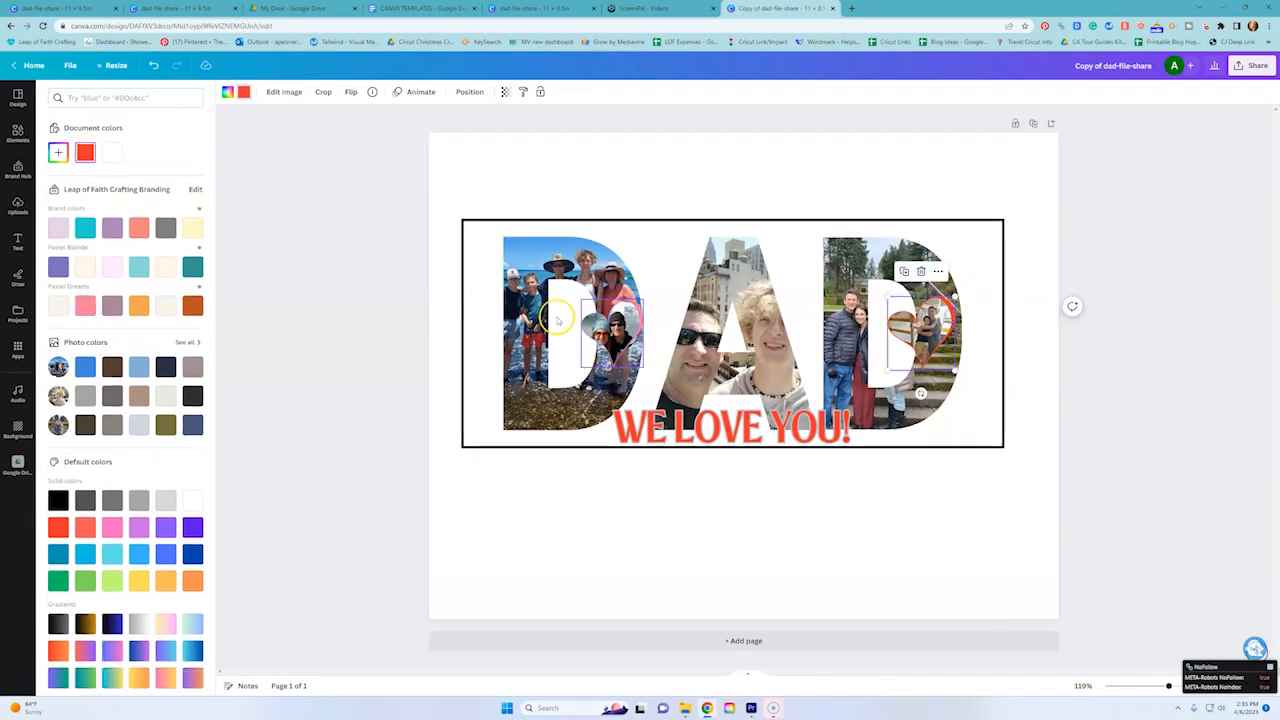
pyautogui.click(86, 306)
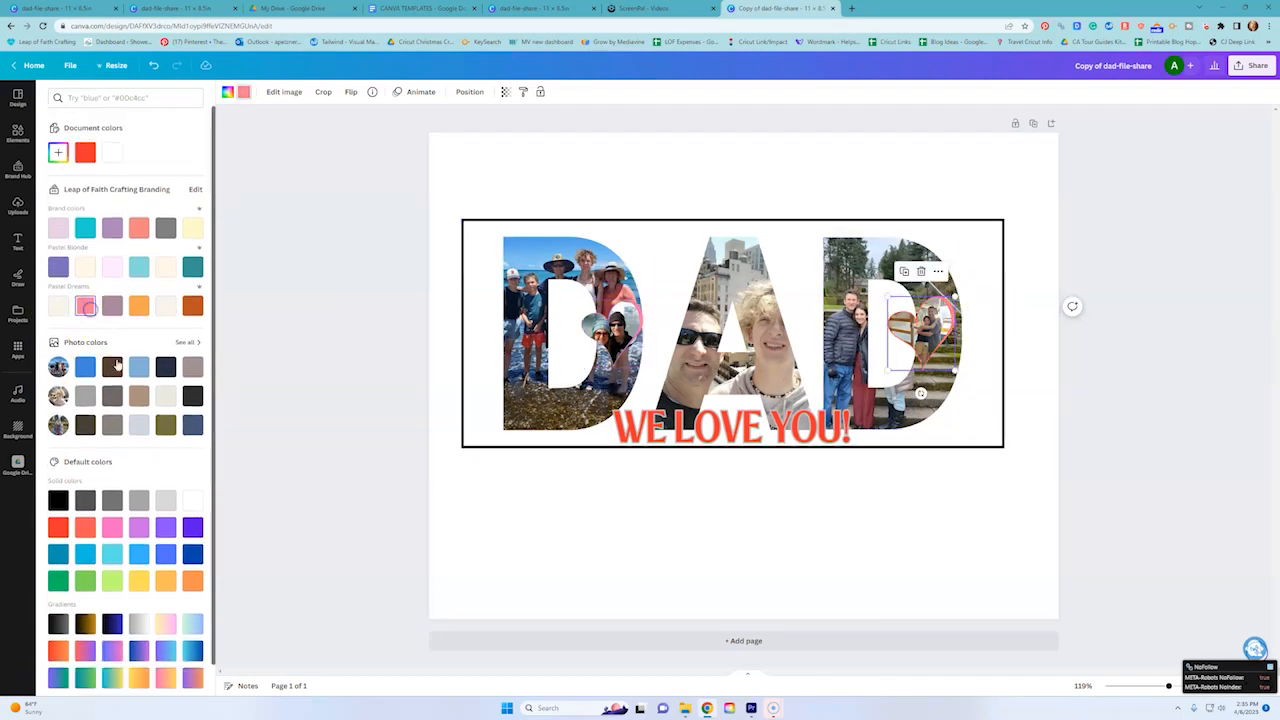
# - Change the font of the "WE LOVE YOU!" text to Copperplate Gothic and nudge the text slightly downward
pyautogui.click(726, 437)
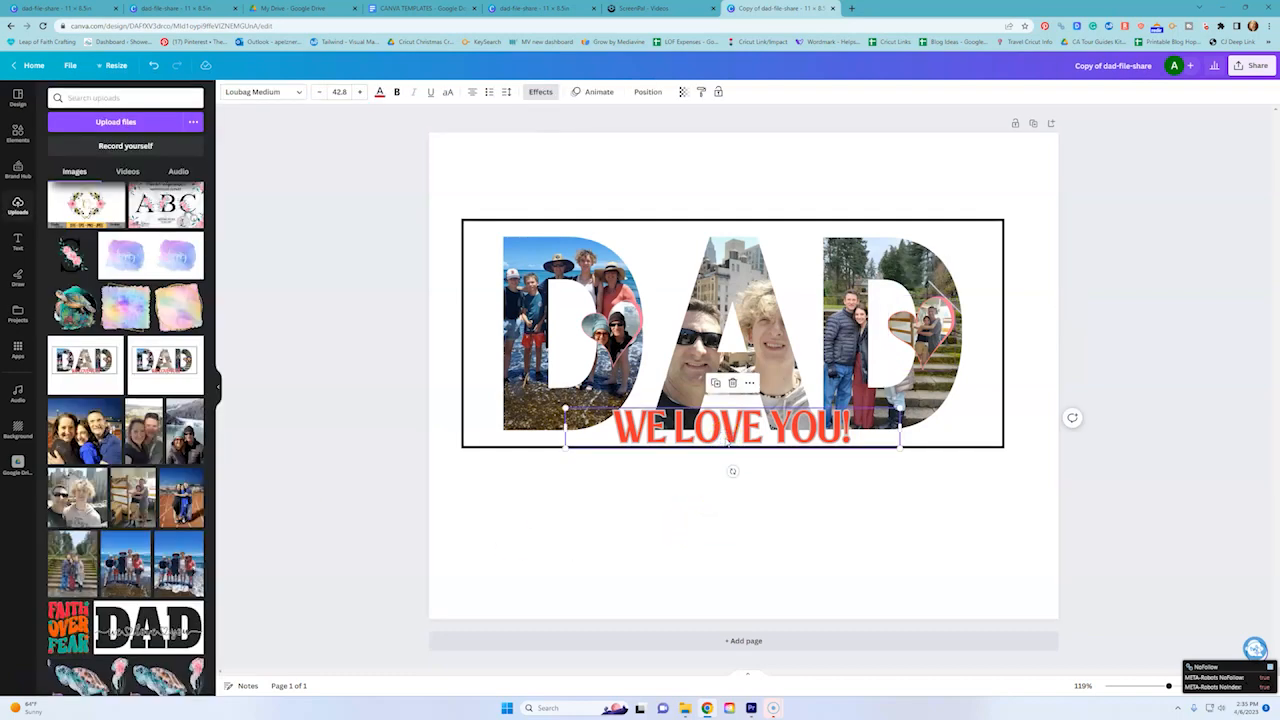
pyautogui.doubleClick(727, 438)
pyautogui.click(835, 428)
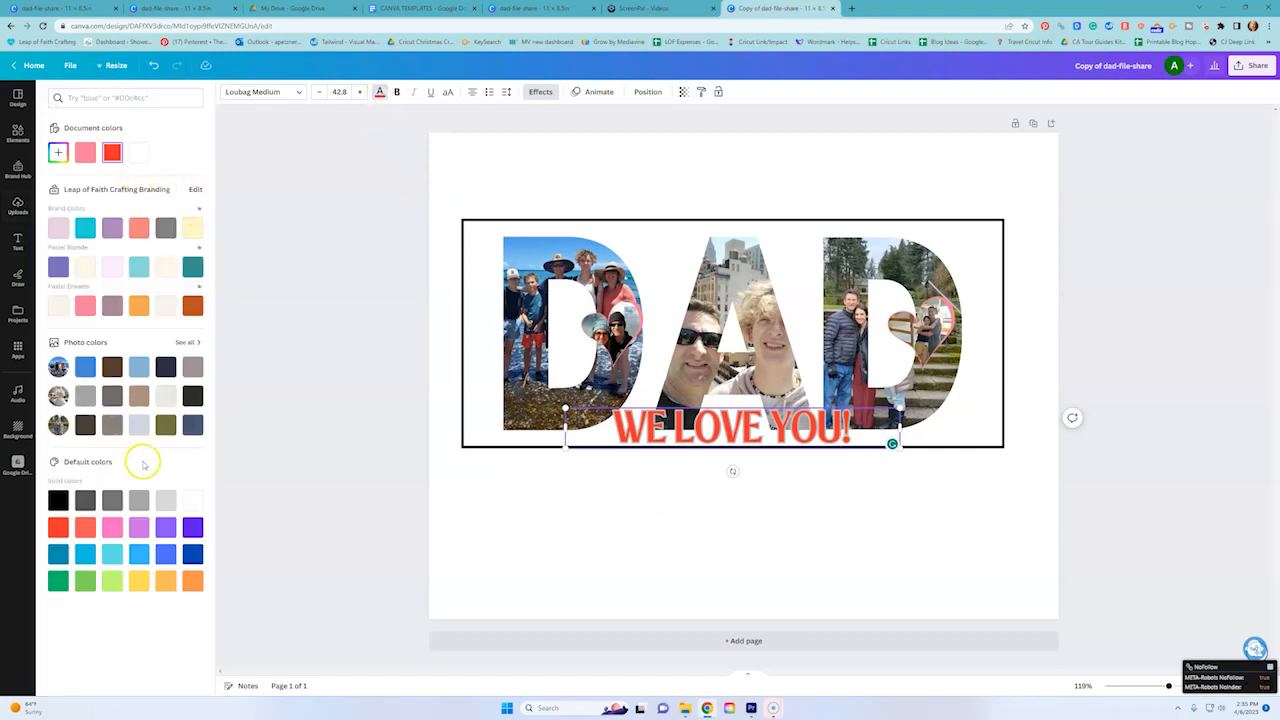
pyautogui.click(299, 93)
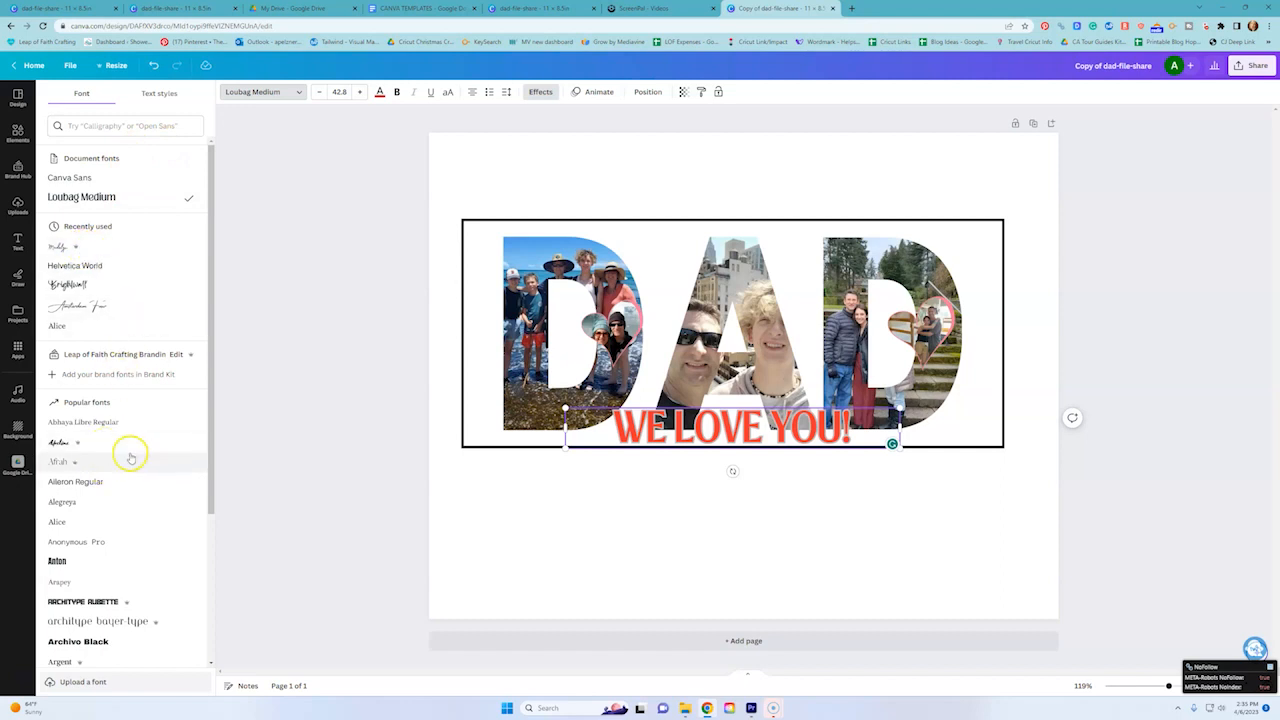
pyautogui.scroll(-5, 127, 453)
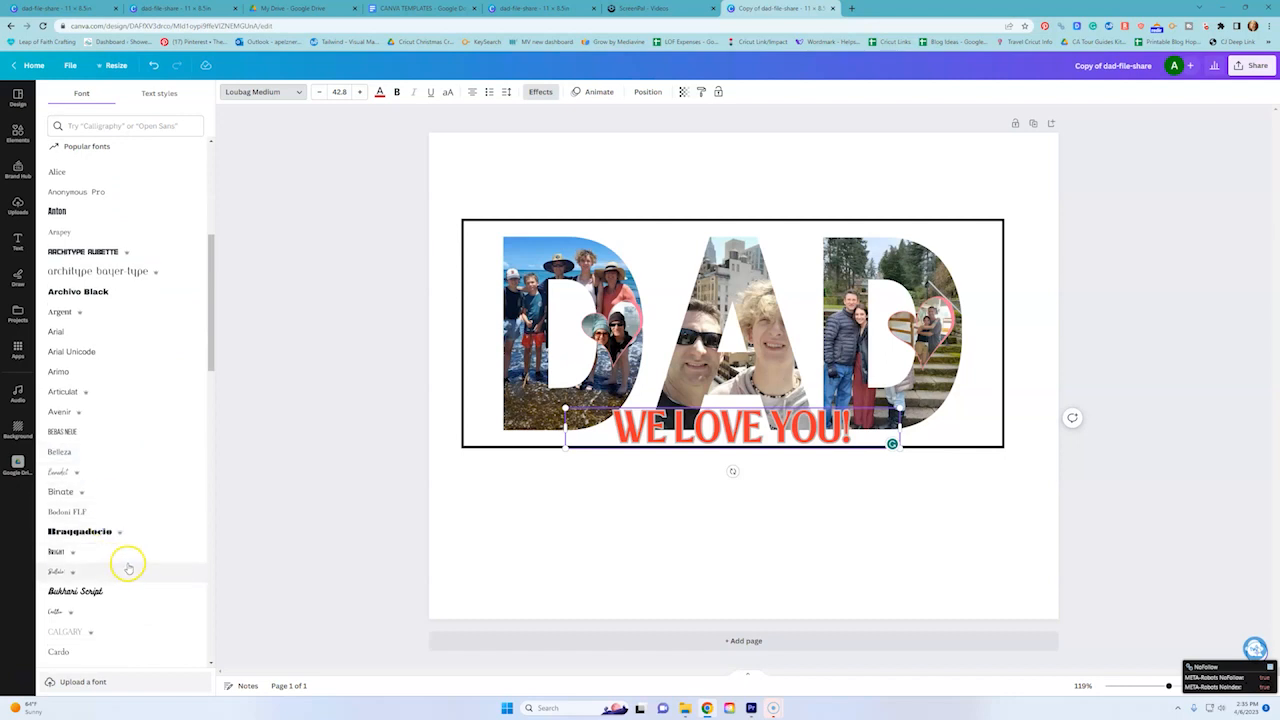
pyautogui.scroll(-3, 125, 600)
pyautogui.click(117, 621)
pyautogui.scroll(-3, 120, 575)
pyautogui.click(142, 591)
pyautogui.click(597, 506)
pyautogui.moveTo(739, 421); pyautogui.dragTo(740, 424)
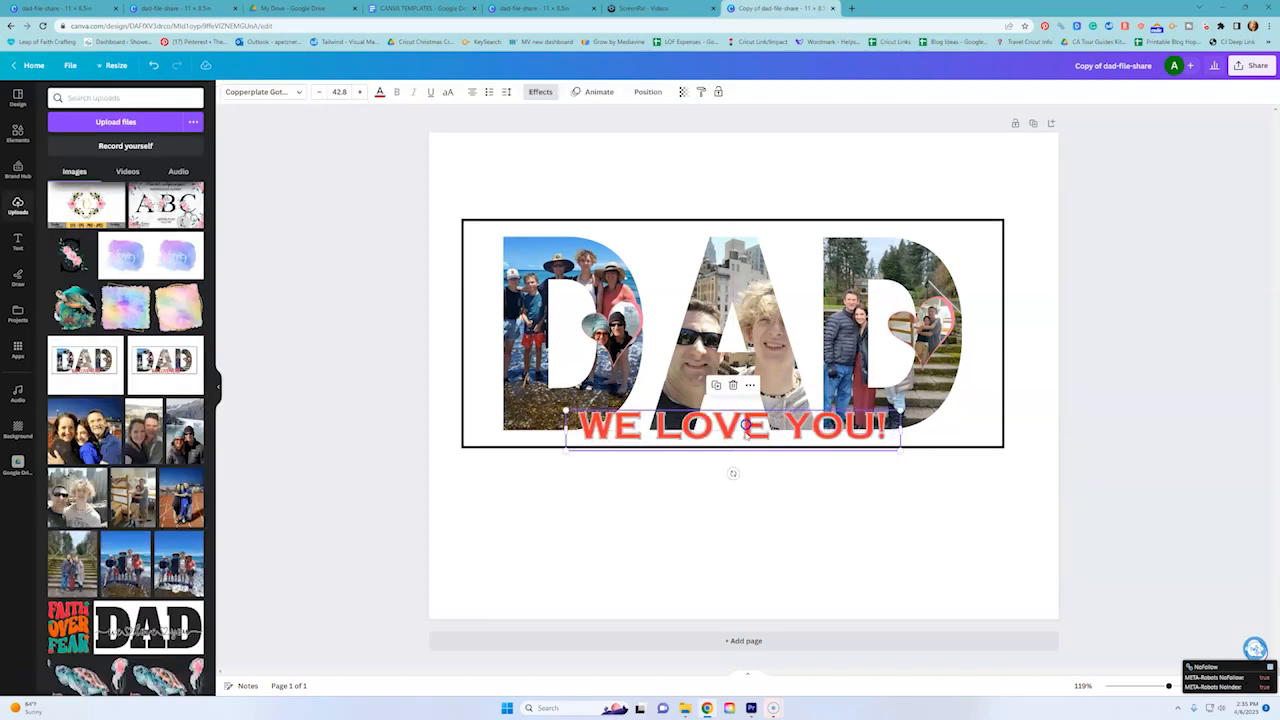
pyautogui.click(751, 503)
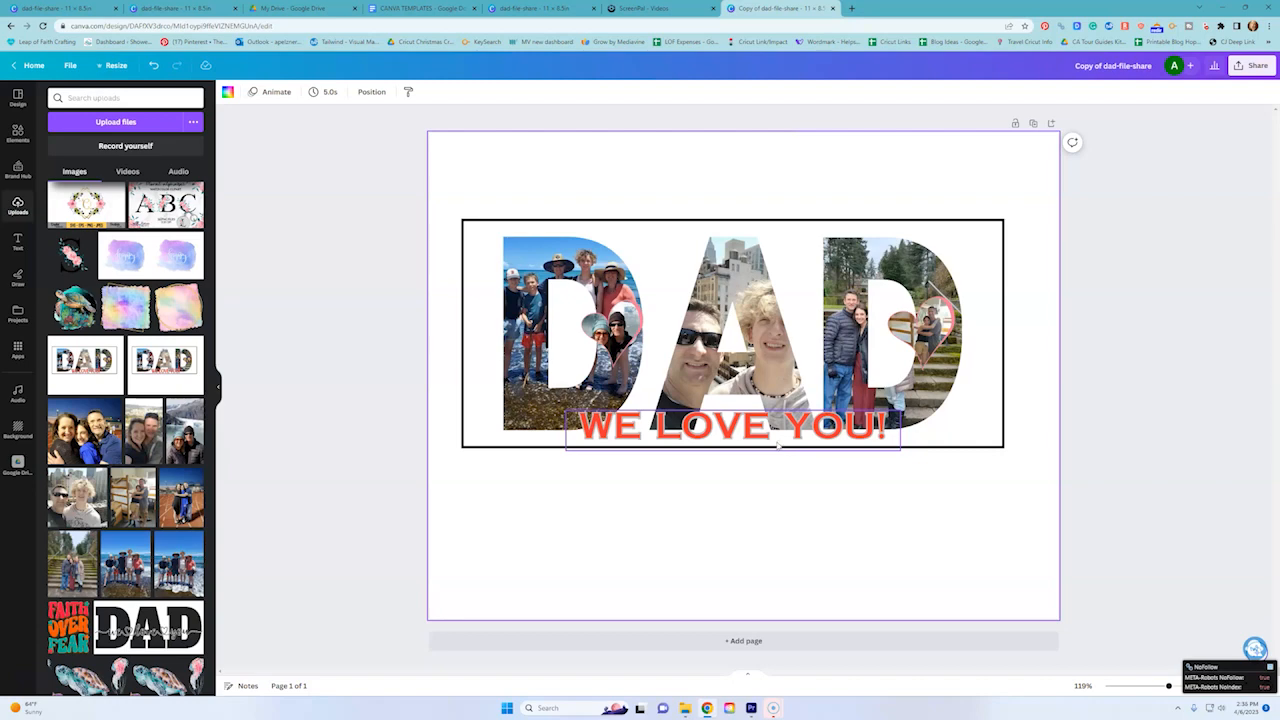
pyautogui.click(751, 486)
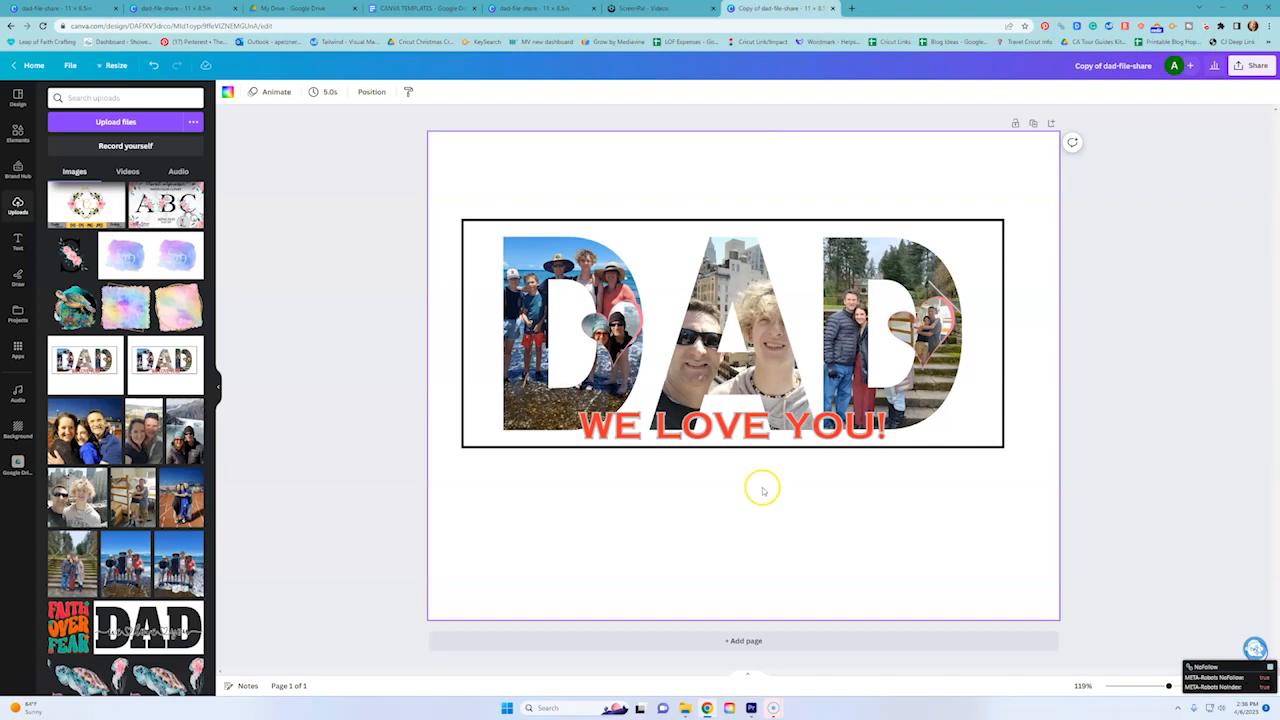
# - Download the finished design as a PNG file at size 1 without a transparent background
pyautogui.click(1252, 65)
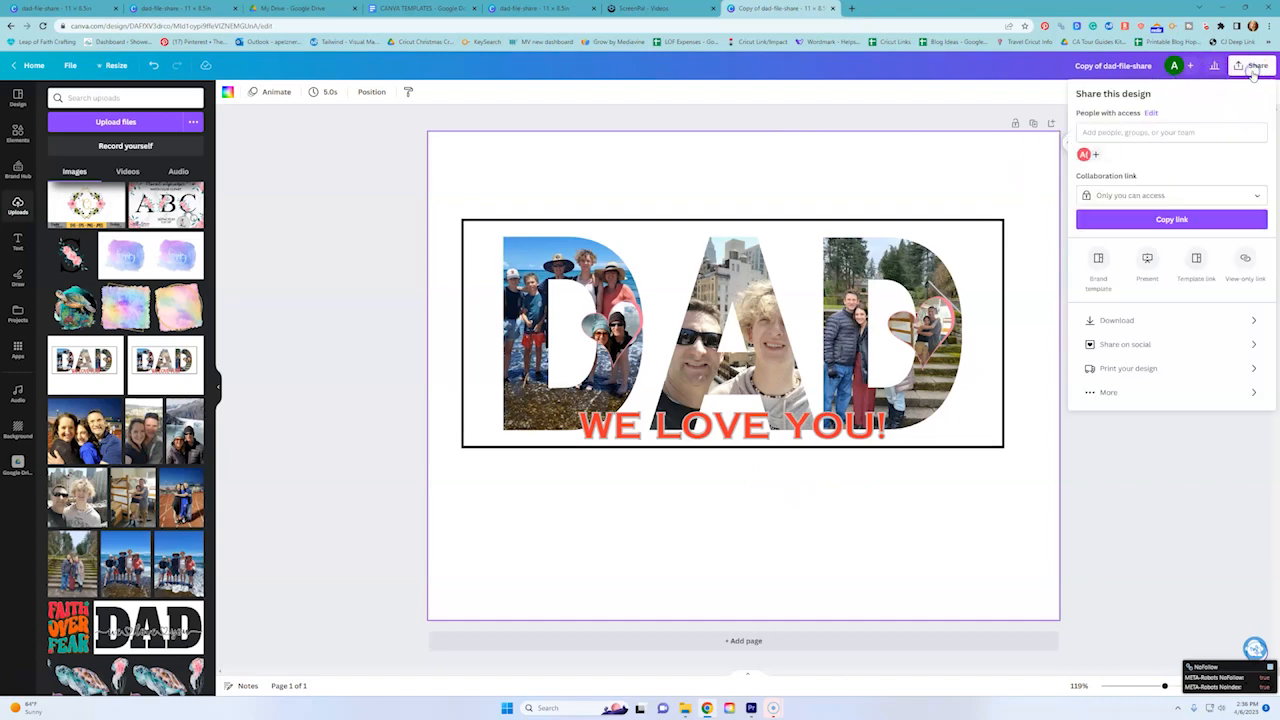
pyautogui.click(1128, 320)
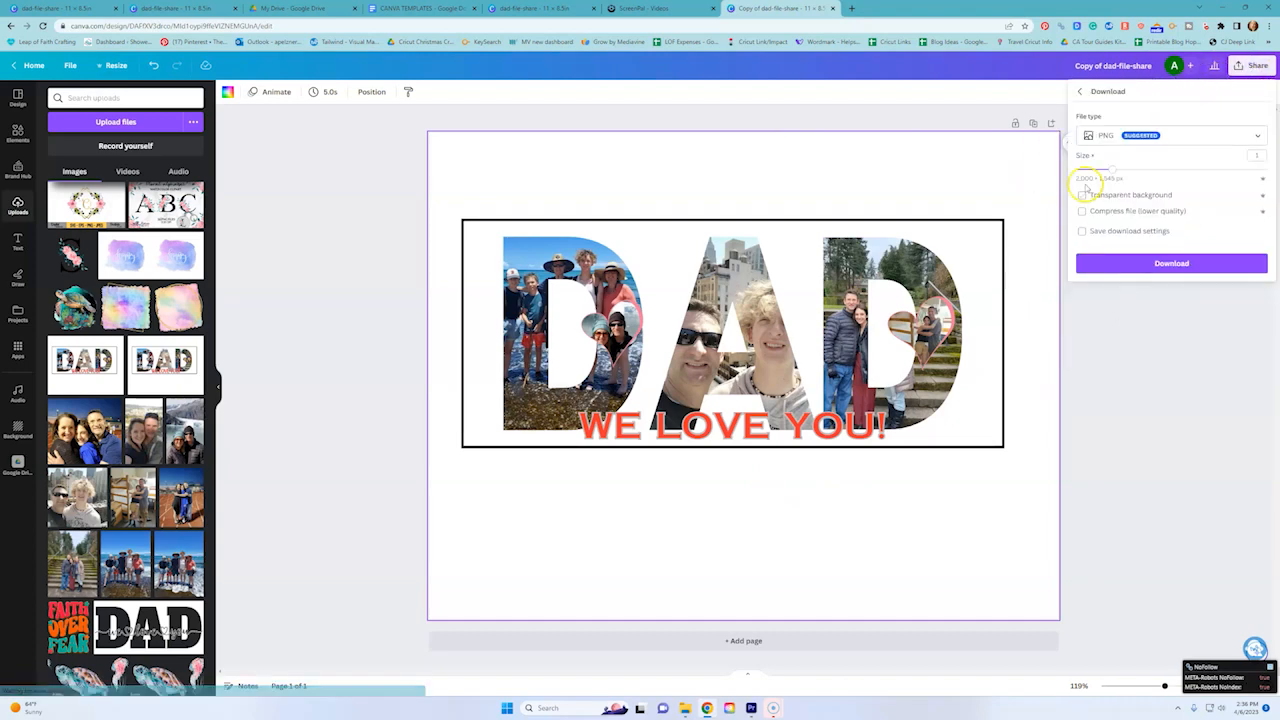
pyautogui.click(1167, 264)
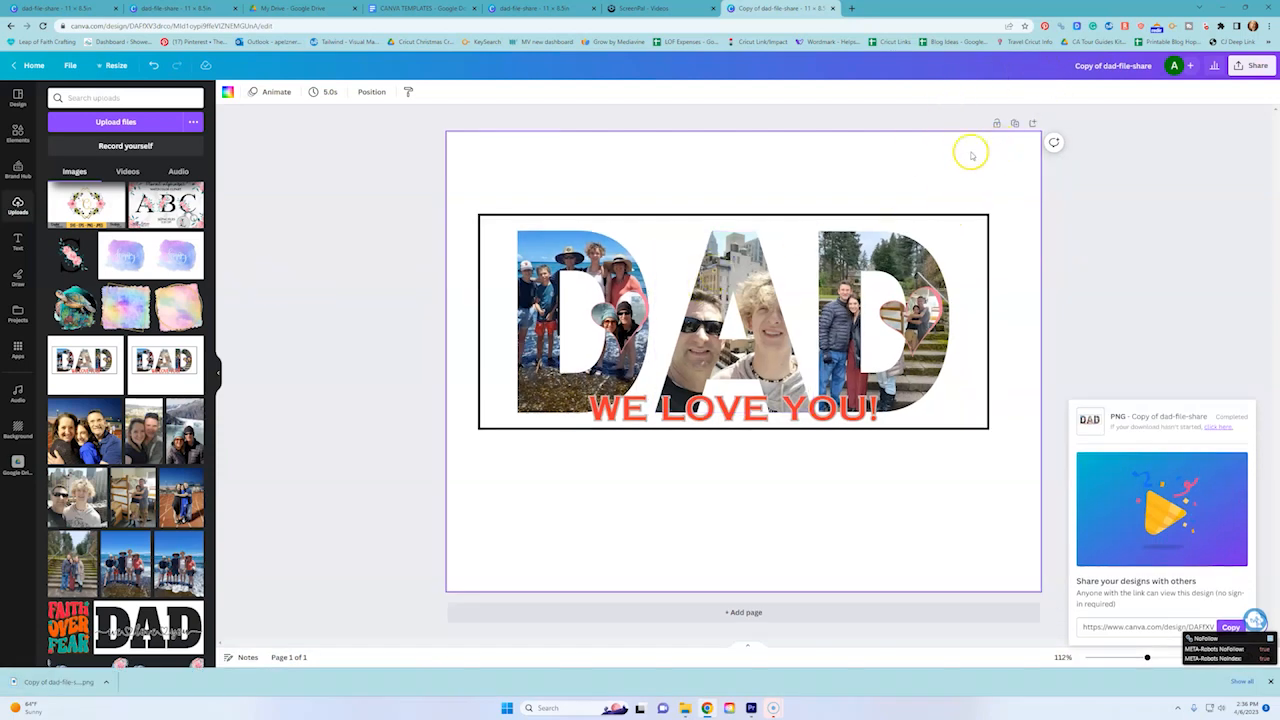
# - Duplicate the page and delete the photo letters, hearts and text from the copy, keeping the black frame
pyautogui.click(1016, 125)
pyautogui.moveTo(488, 193); pyautogui.dragTo(903, 449)
pyautogui.press('Delete')
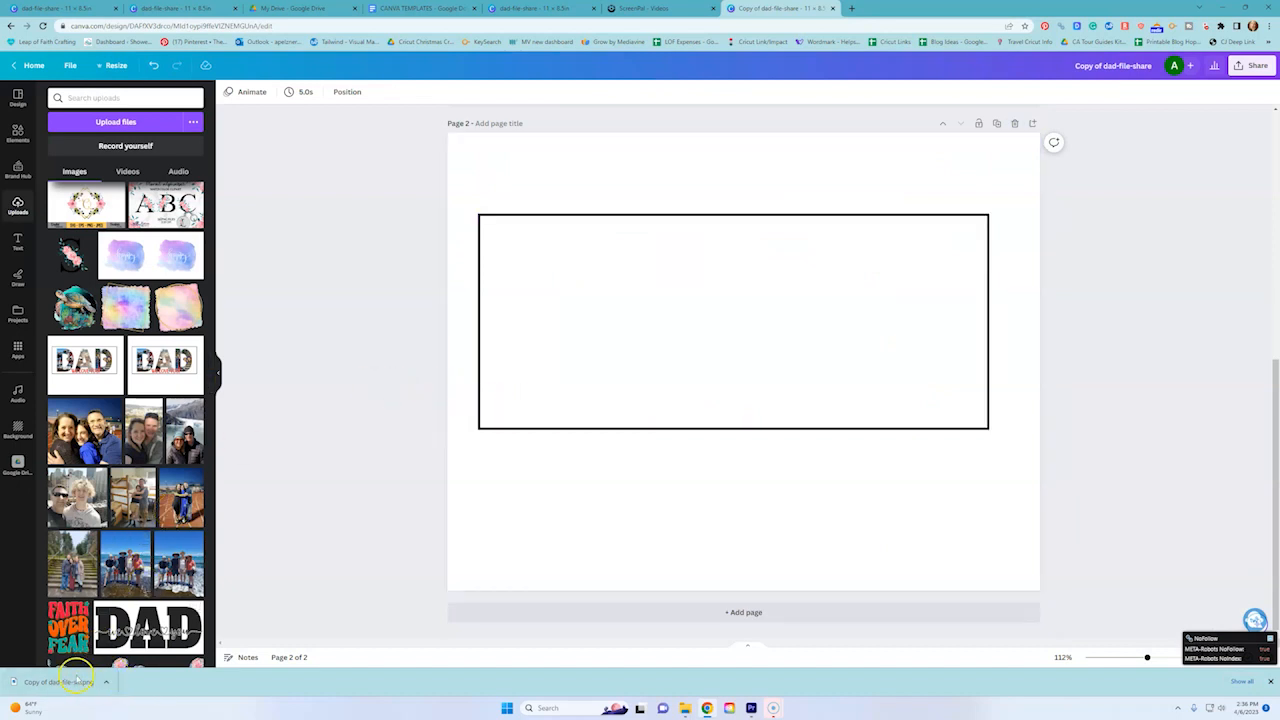
# - Upload the downloaded PNG of the design and place it on page 2, enlarged to fill the whole page
pyautogui.moveTo(88, 683); pyautogui.dragTo(115, 410)
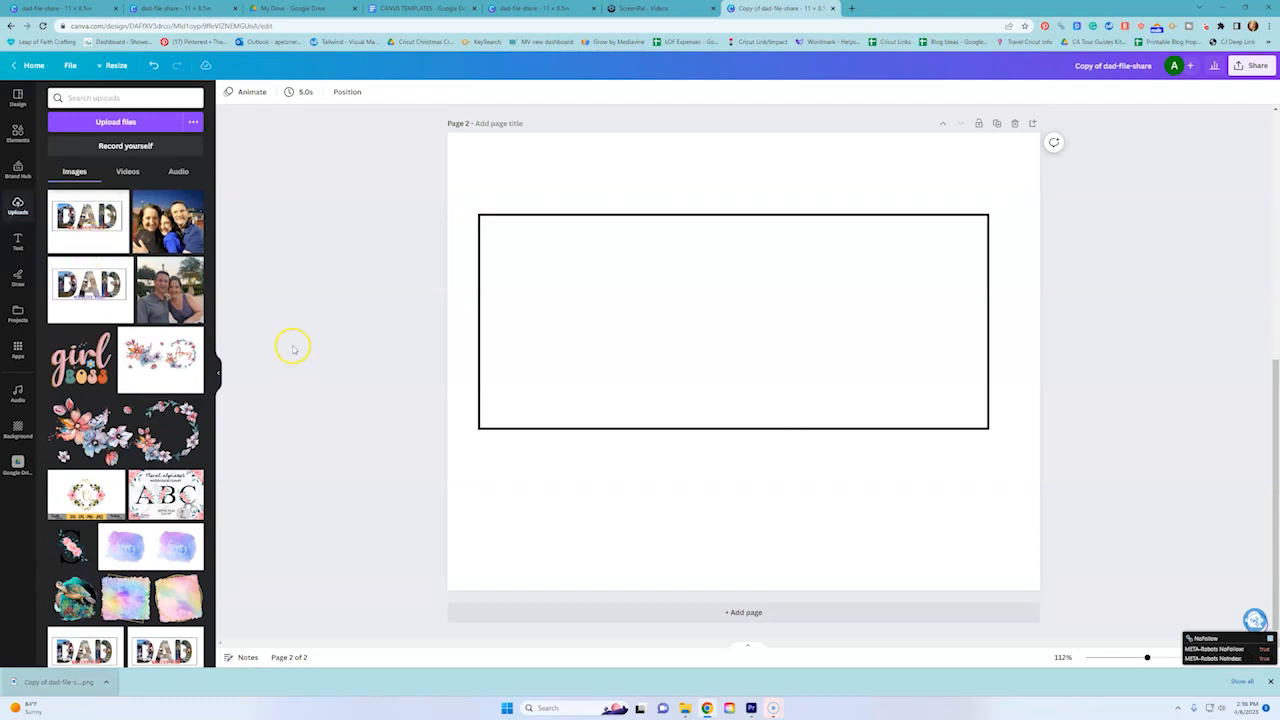
pyautogui.click(87, 230)
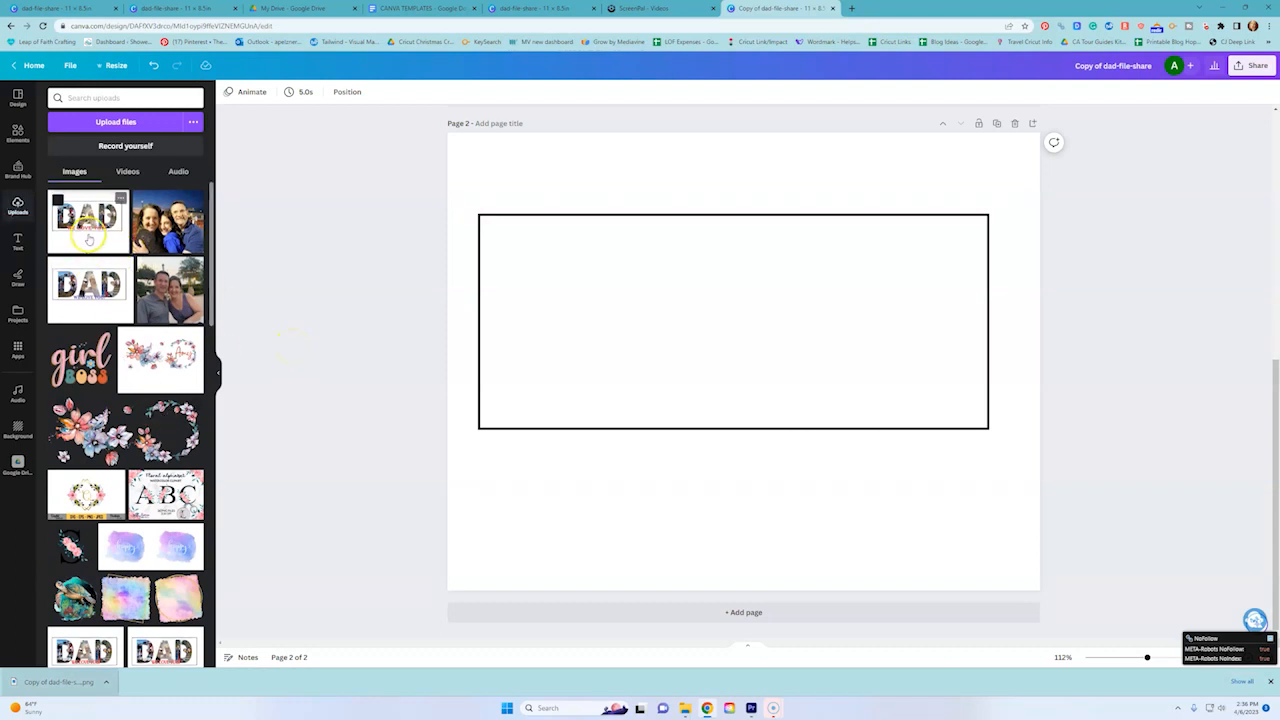
pyautogui.moveTo(527, 194); pyautogui.dragTo(434, 151)
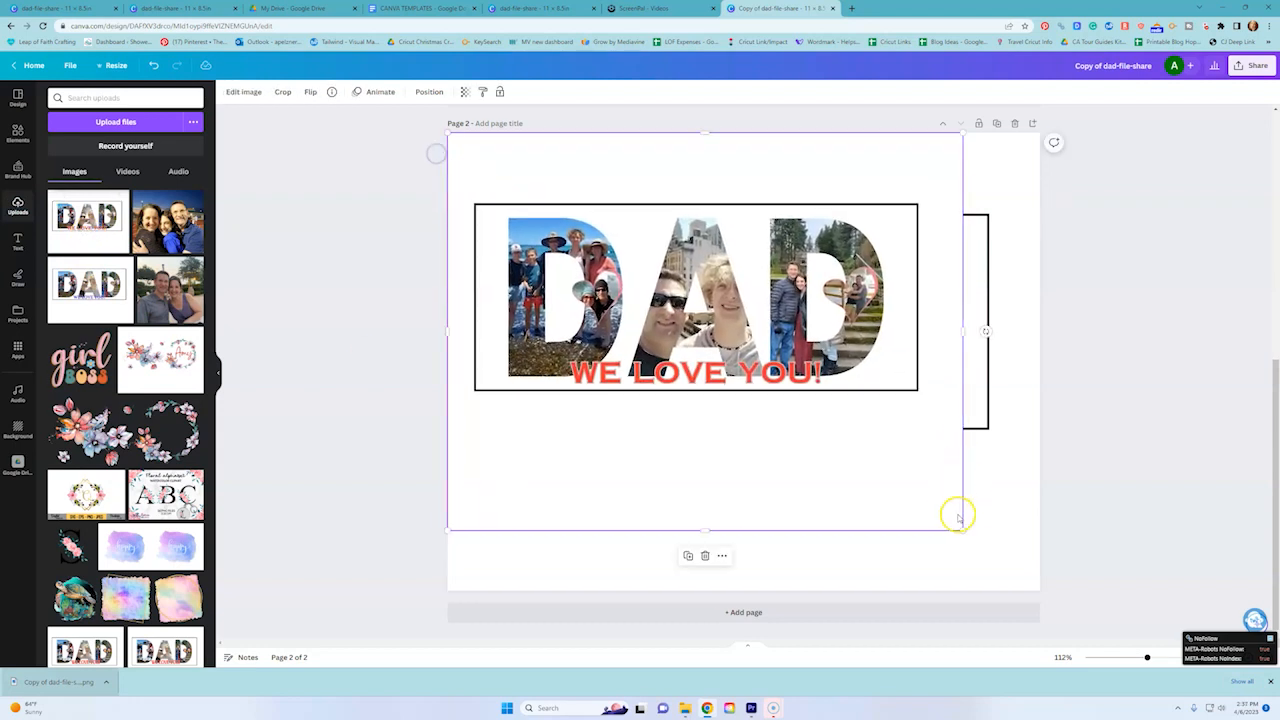
pyautogui.moveTo(963, 527); pyautogui.dragTo(1046, 578)
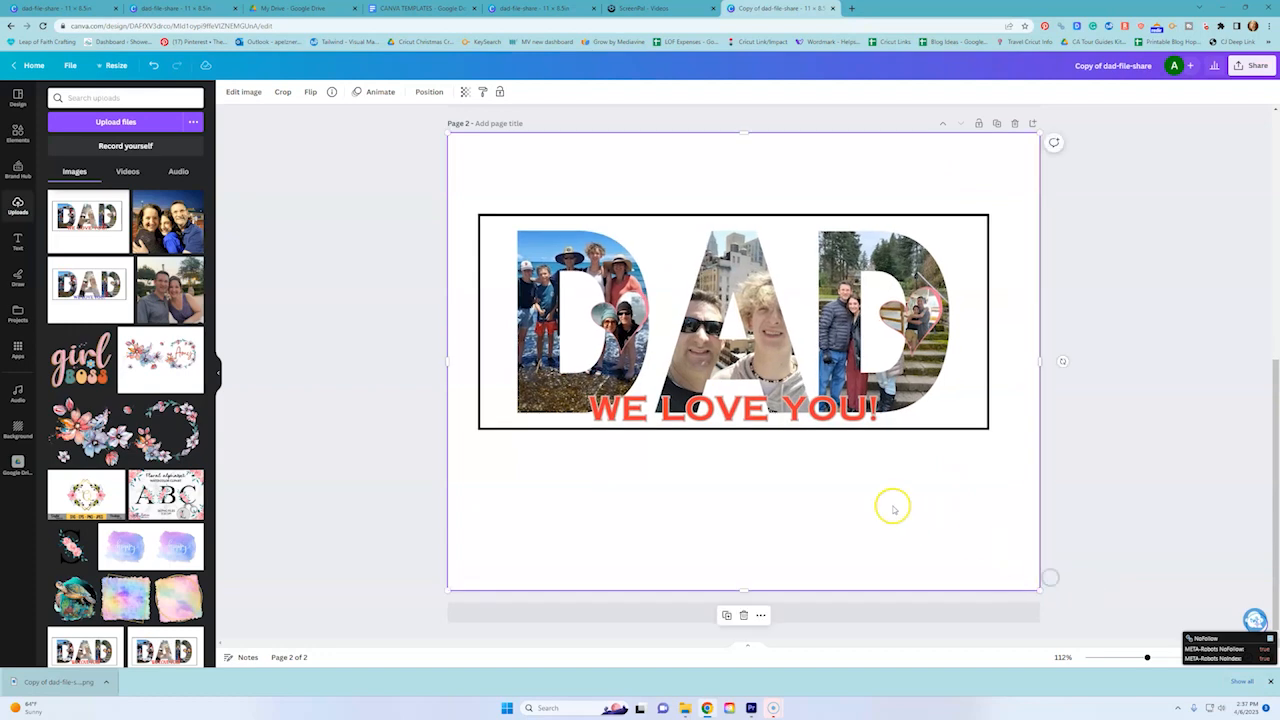
# - Mirror the DAD image on page 2 by flipping it horizontally
pyautogui.click(312, 94)
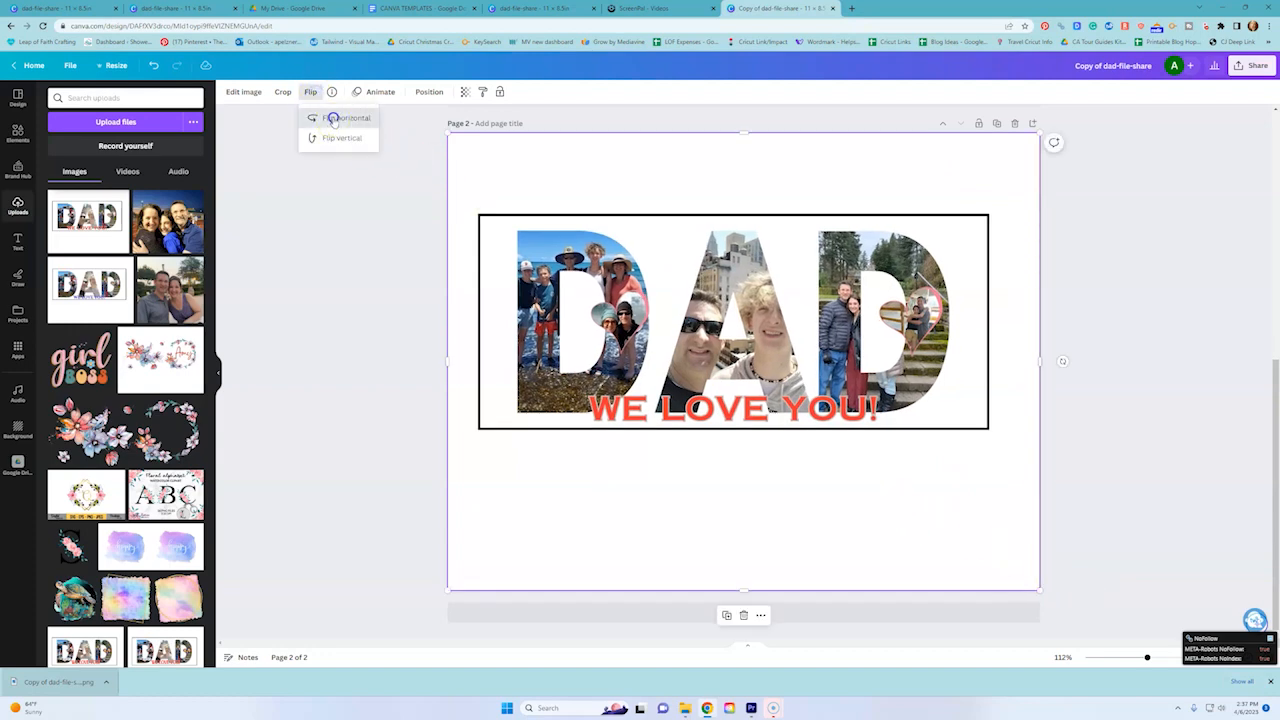
pyautogui.click(334, 119)
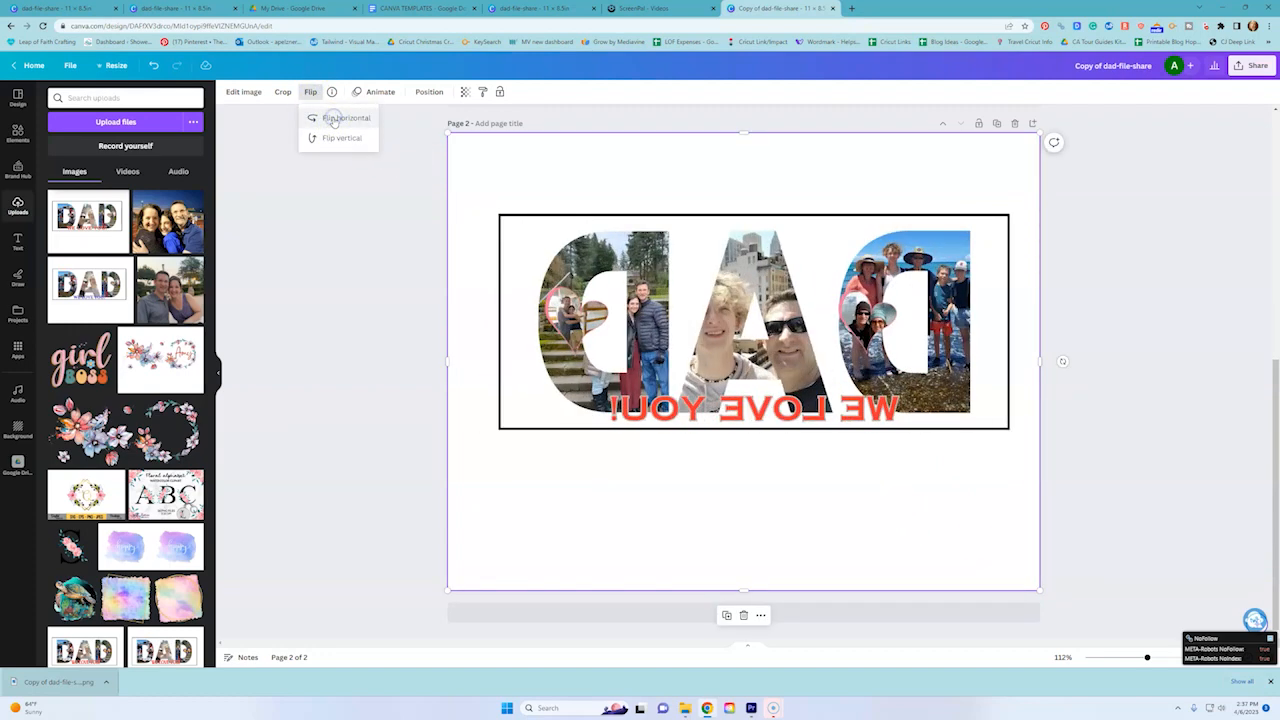
pyautogui.click(856, 521)
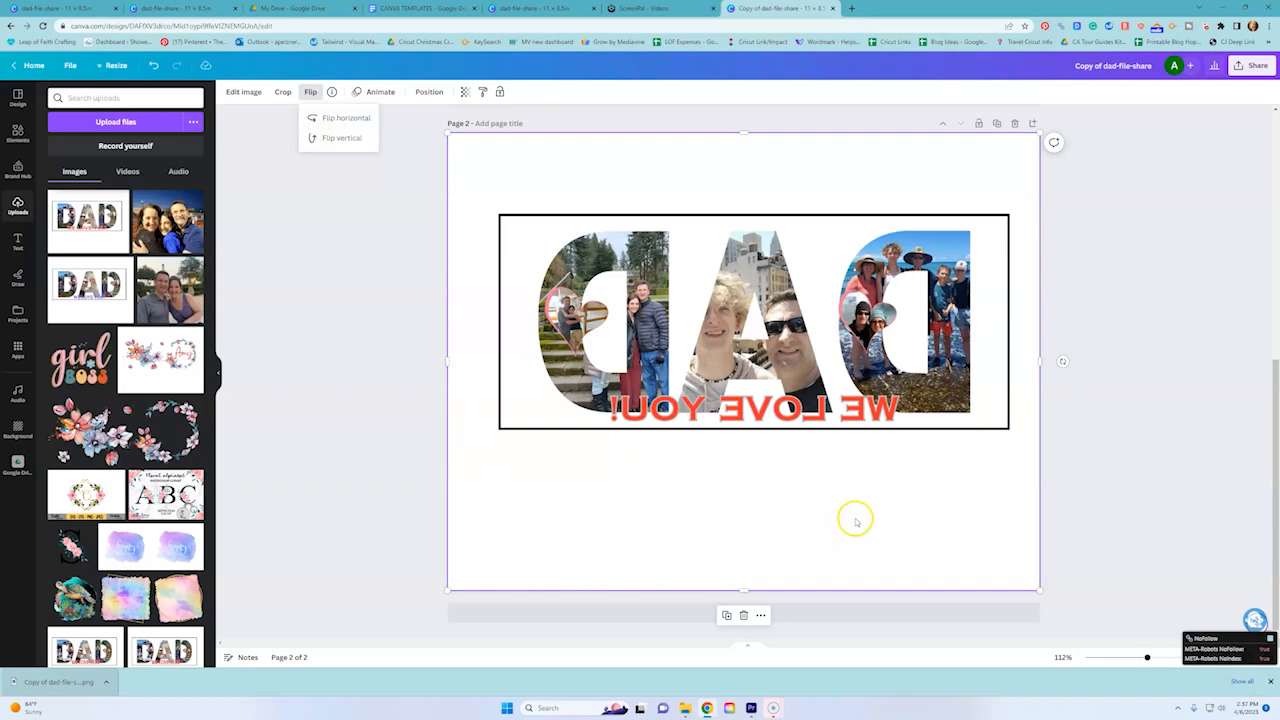
# - Download only page 2, the mirrored design, as a PNG file
pyautogui.click(1250, 65)
pyautogui.click(1117, 321)
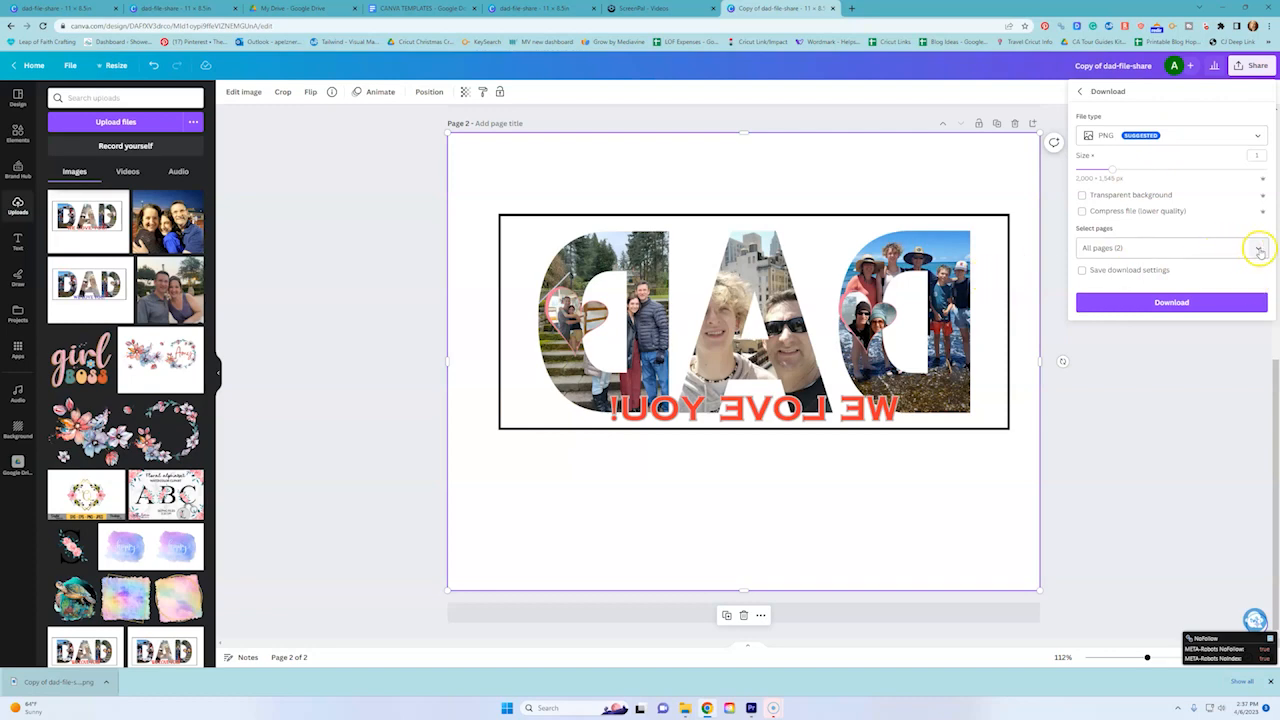
pyautogui.click(1259, 249)
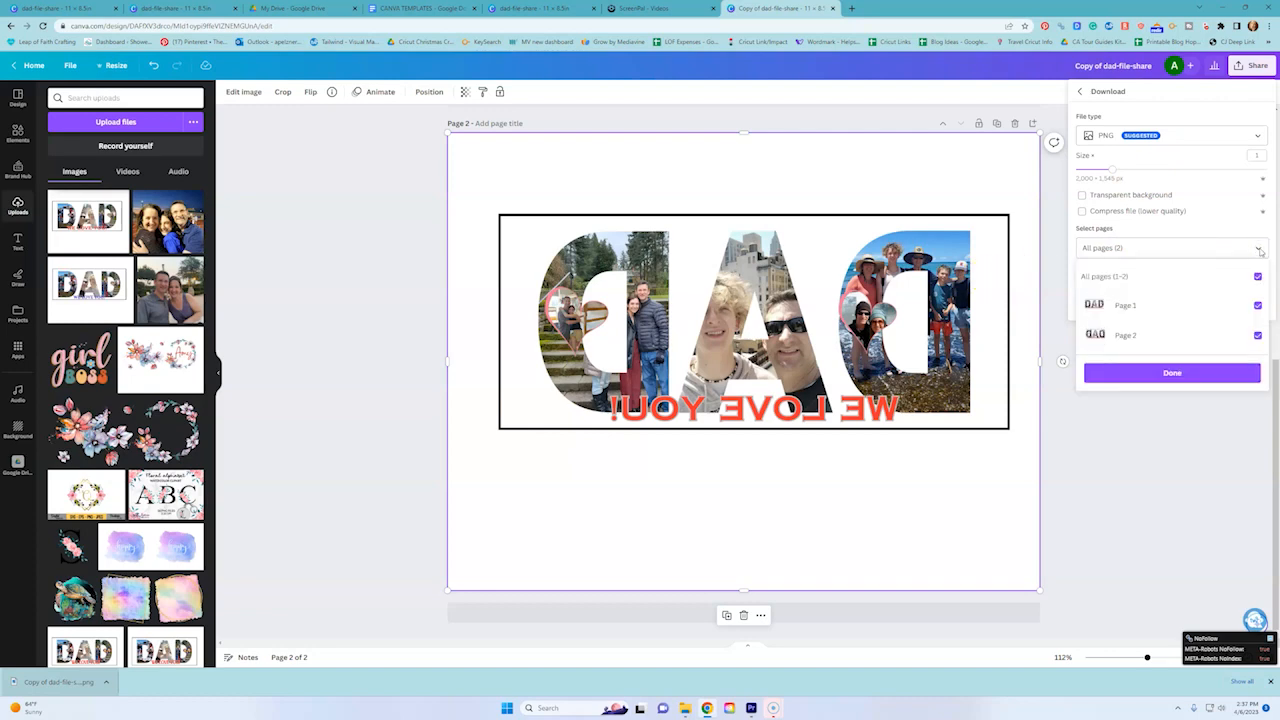
pyautogui.click(1257, 305)
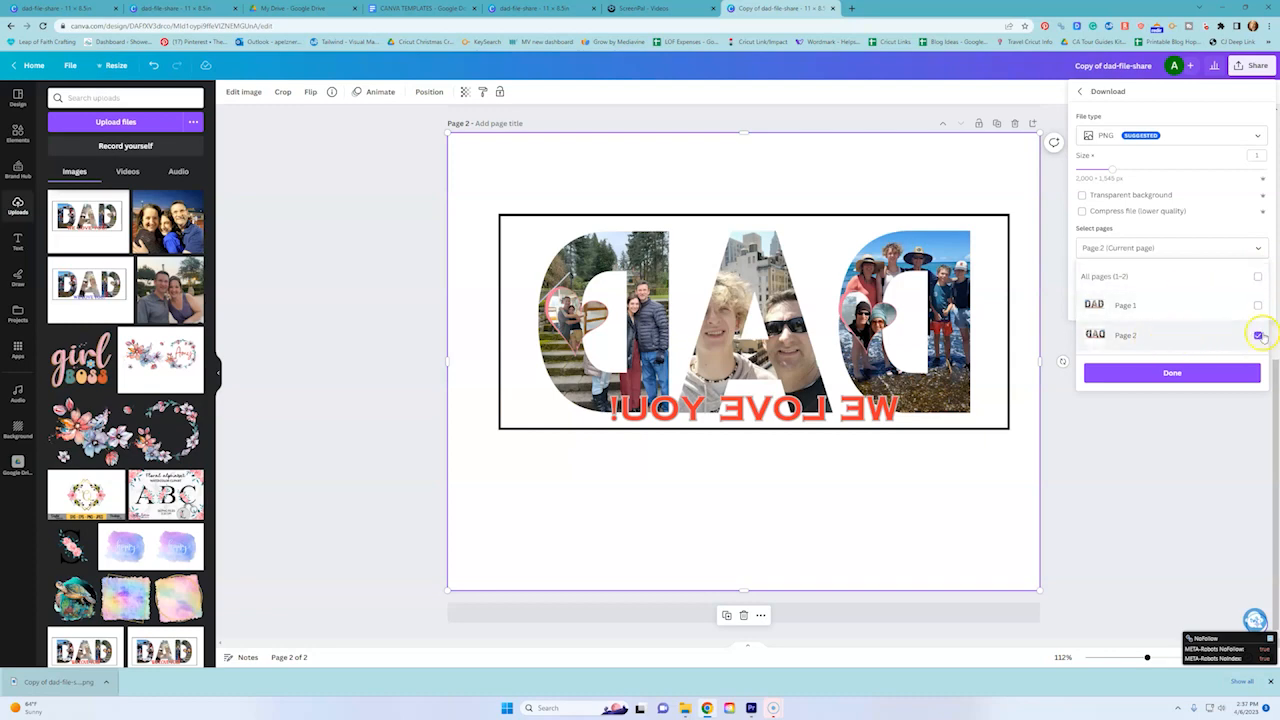
pyautogui.click(1172, 372)
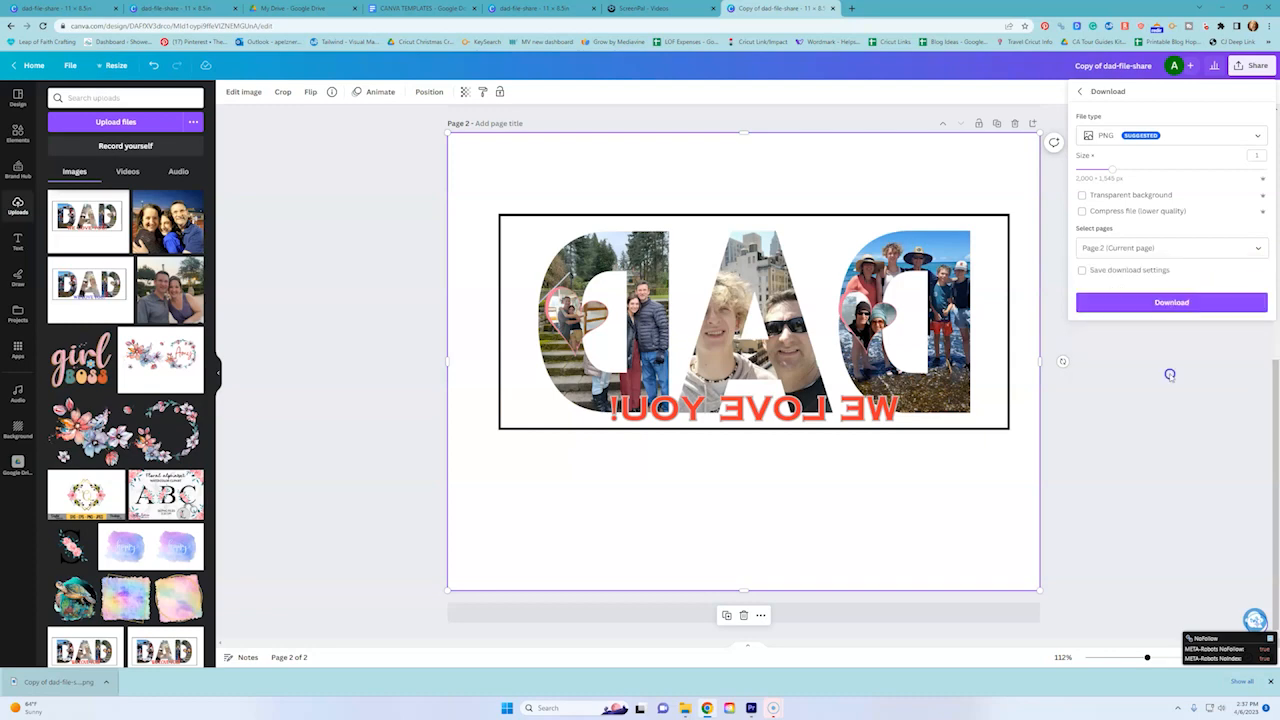
pyautogui.click(1172, 302)
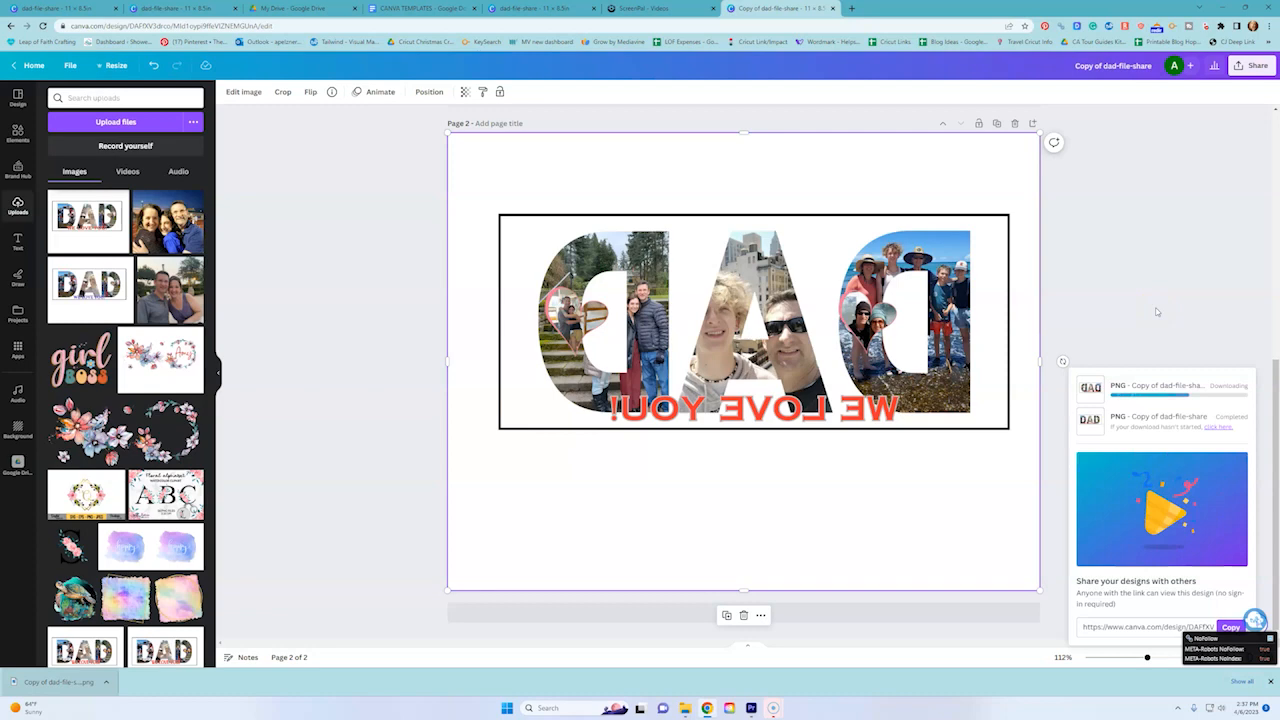
# - Open the downloaded mirrored PNG in the photo viewer and bring up its print settings
pyautogui.click(105, 682)
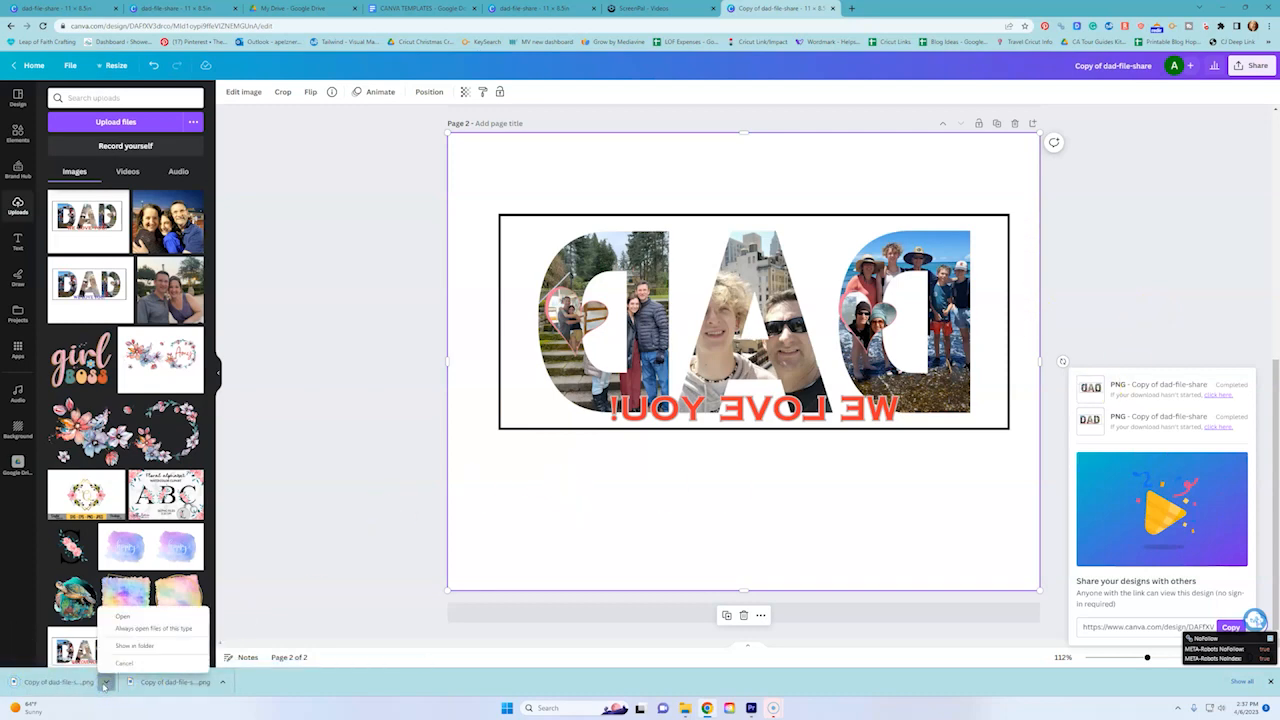
pyautogui.click(122, 616)
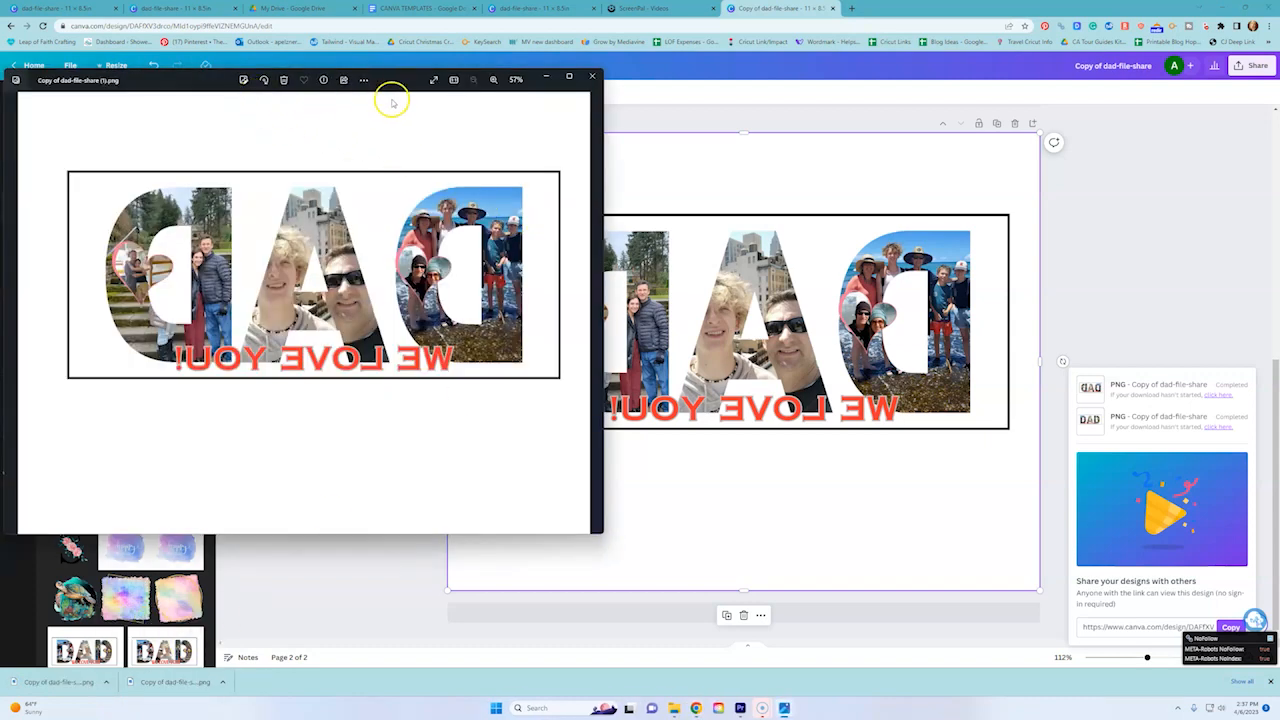
pyautogui.click(365, 80)
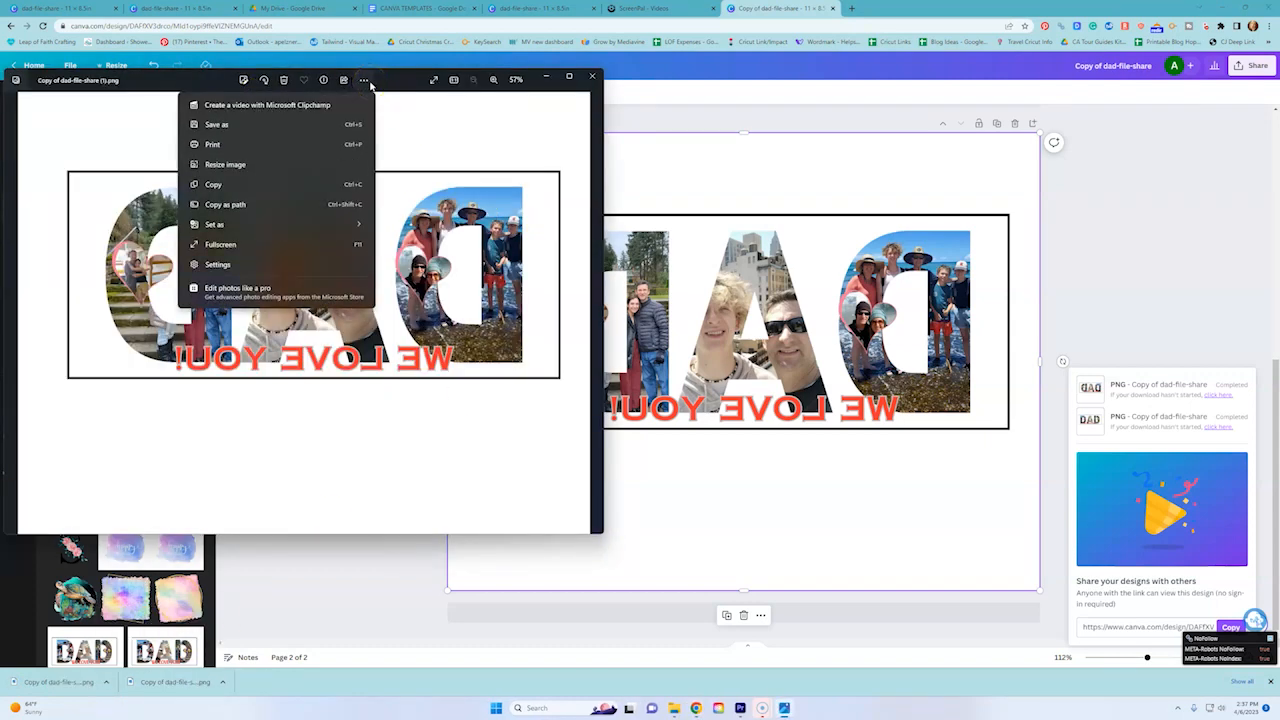
pyautogui.click(243, 146)
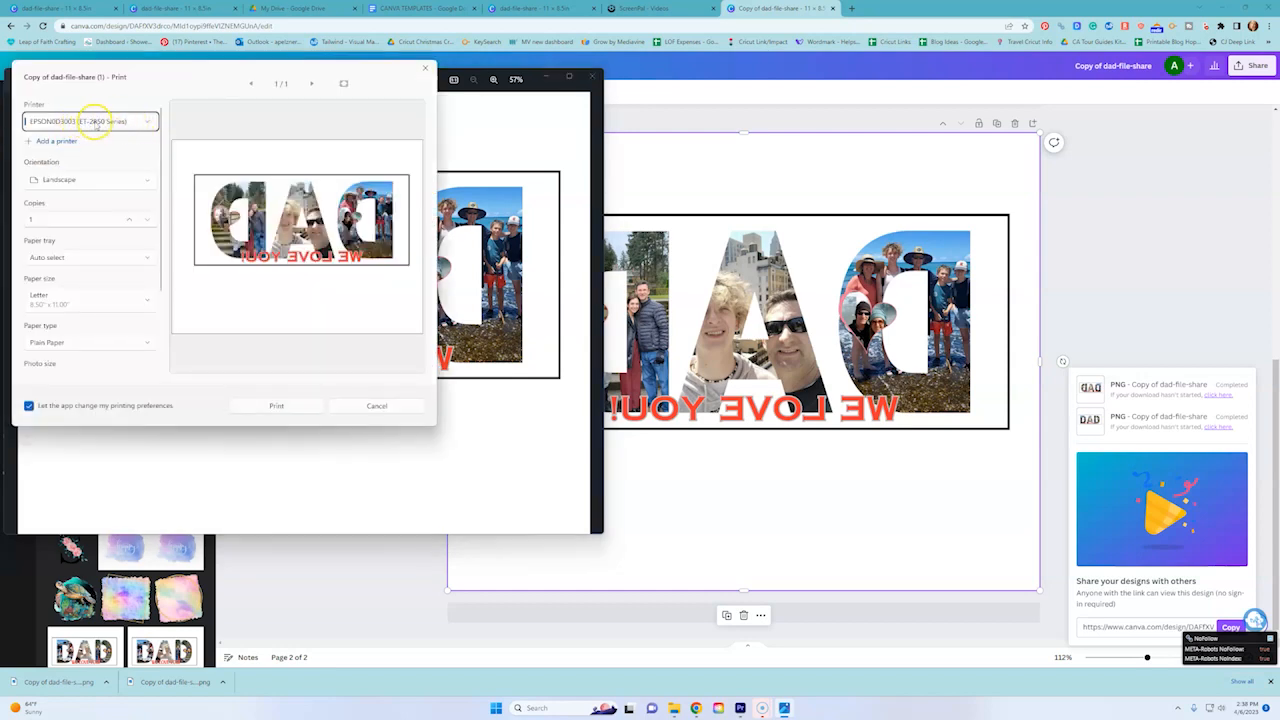
# - Change the output quality in the printer's additional settings for the mirrored DAD image
pyautogui.scroll(-4, 90, 338)
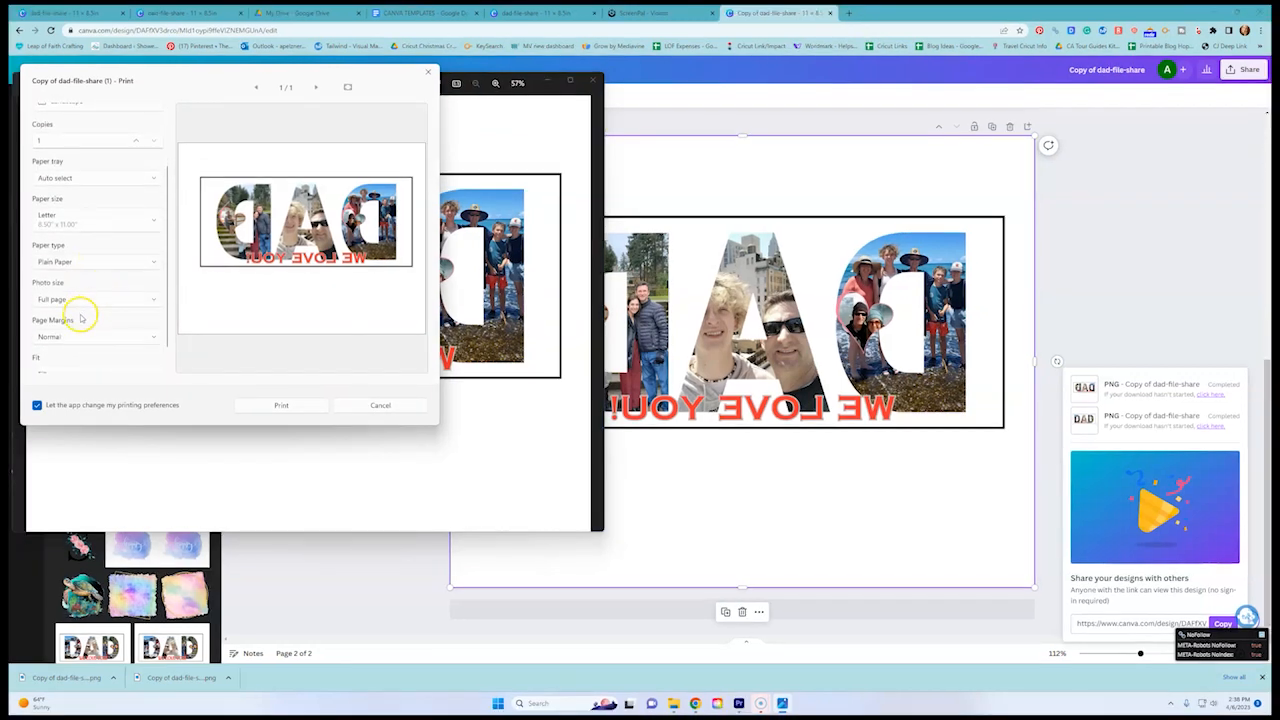
pyautogui.scroll(-2, 81, 317)
pyautogui.click(62, 369)
pyautogui.scroll(-3, 62, 370)
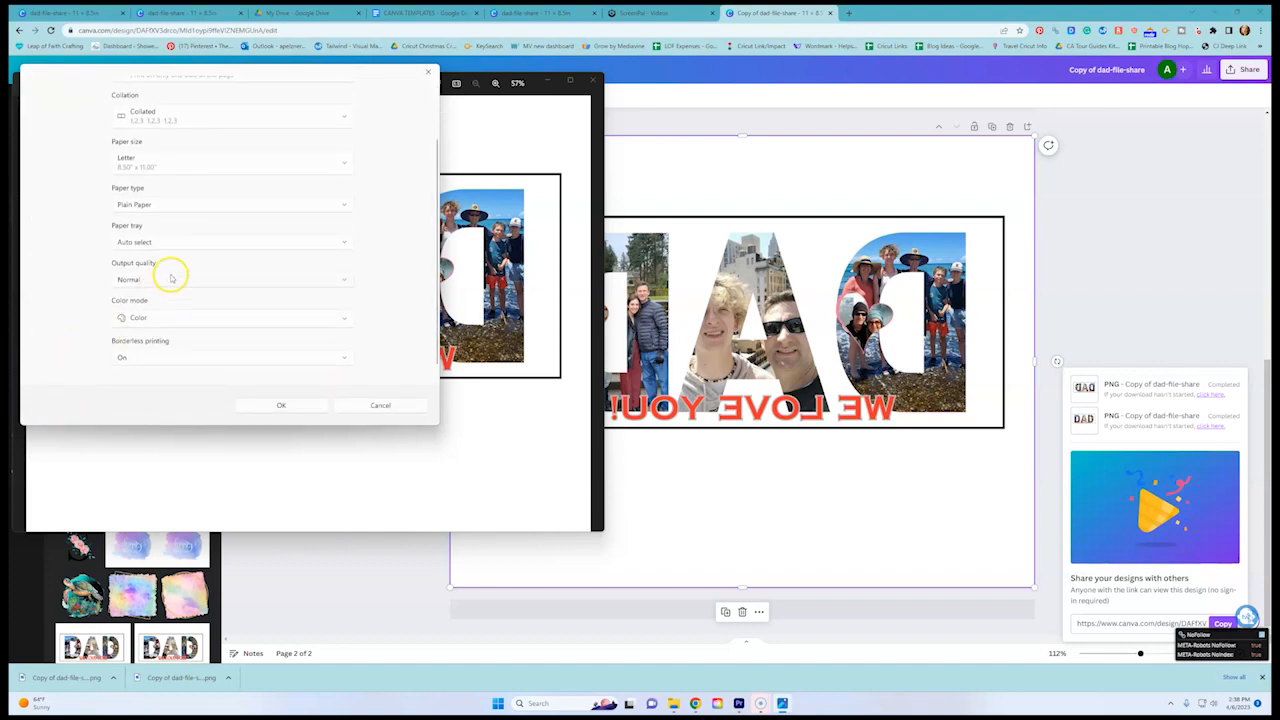
pyautogui.click(148, 280)
pyautogui.click(143, 304)
pyautogui.click(280, 406)
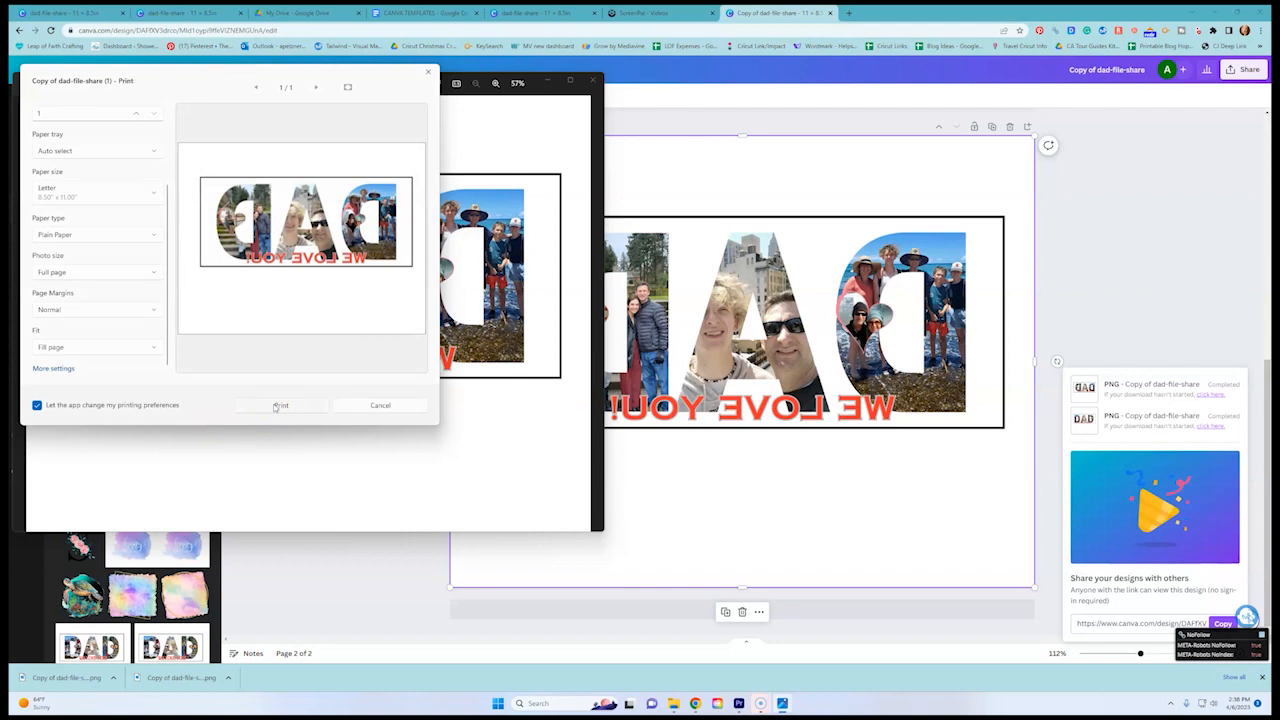
# - Cancel printing the mirrored DAD image and close the photo viewer
pyautogui.click(378, 406)
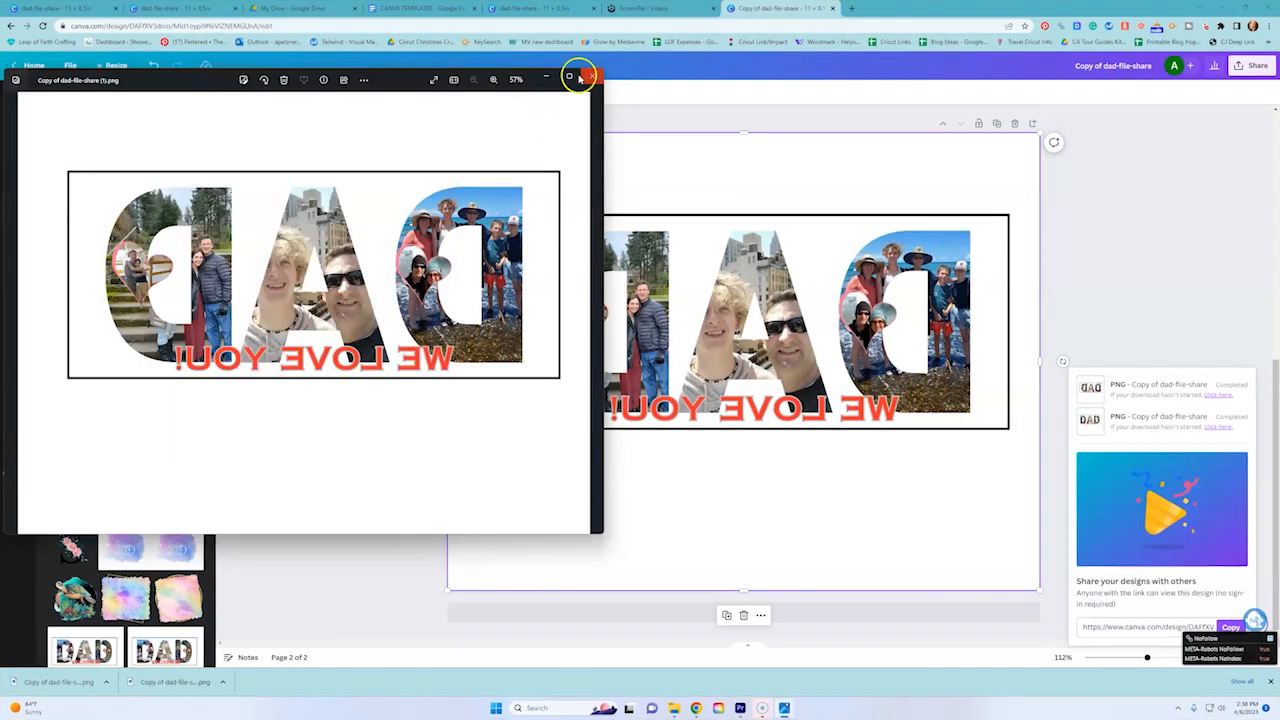
pyautogui.click(585, 78)
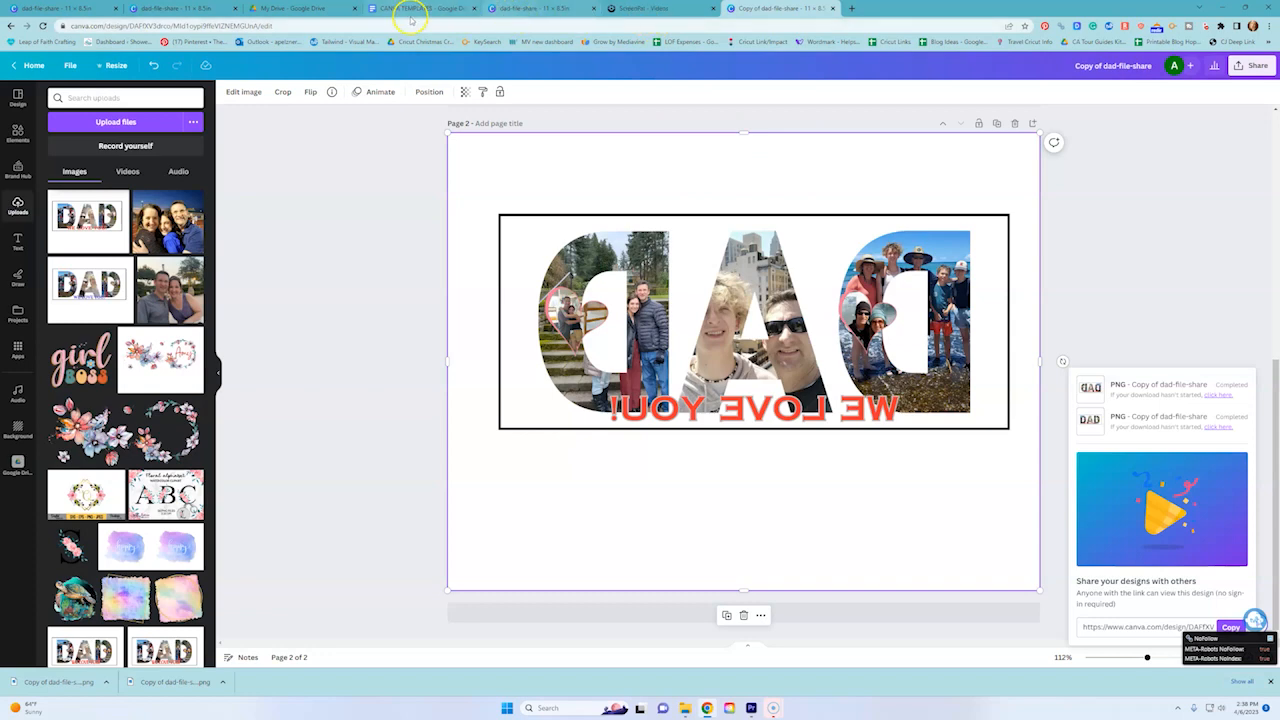
# - From the Canva home page, create a blank custom-size design of 11 × 8.5 in
pyautogui.click(55, 8)
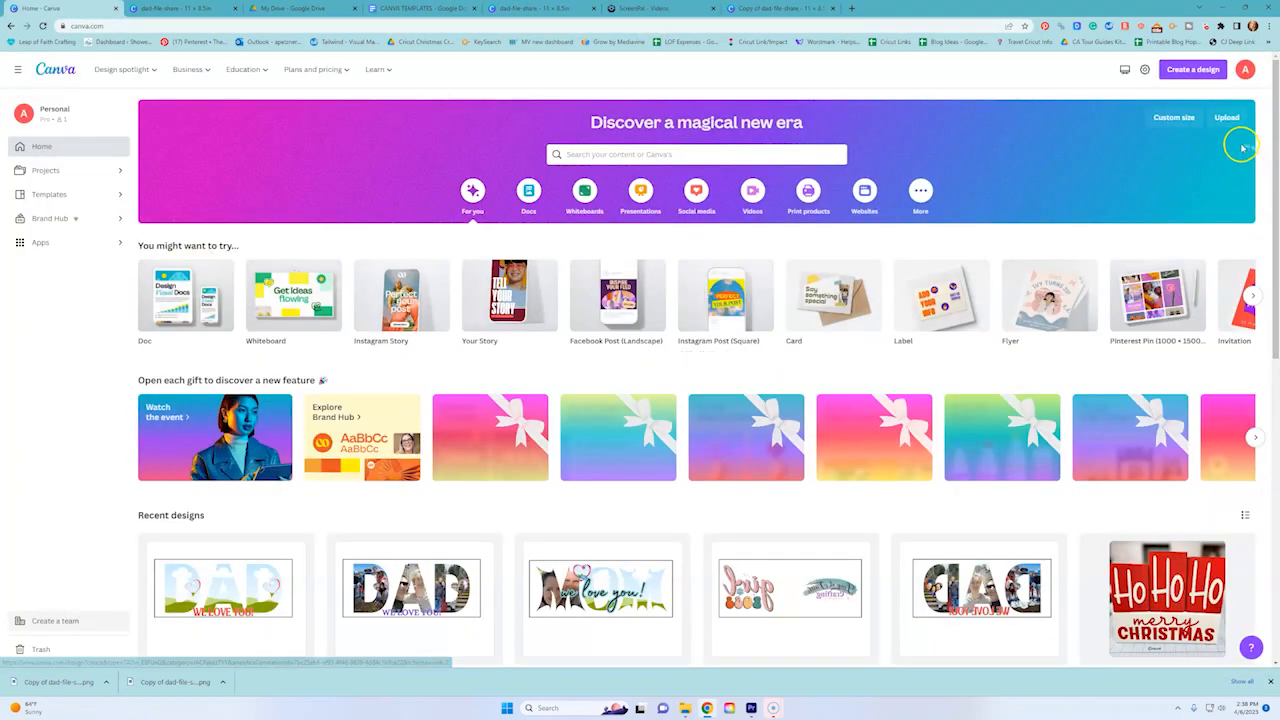
pyautogui.click(1175, 118)
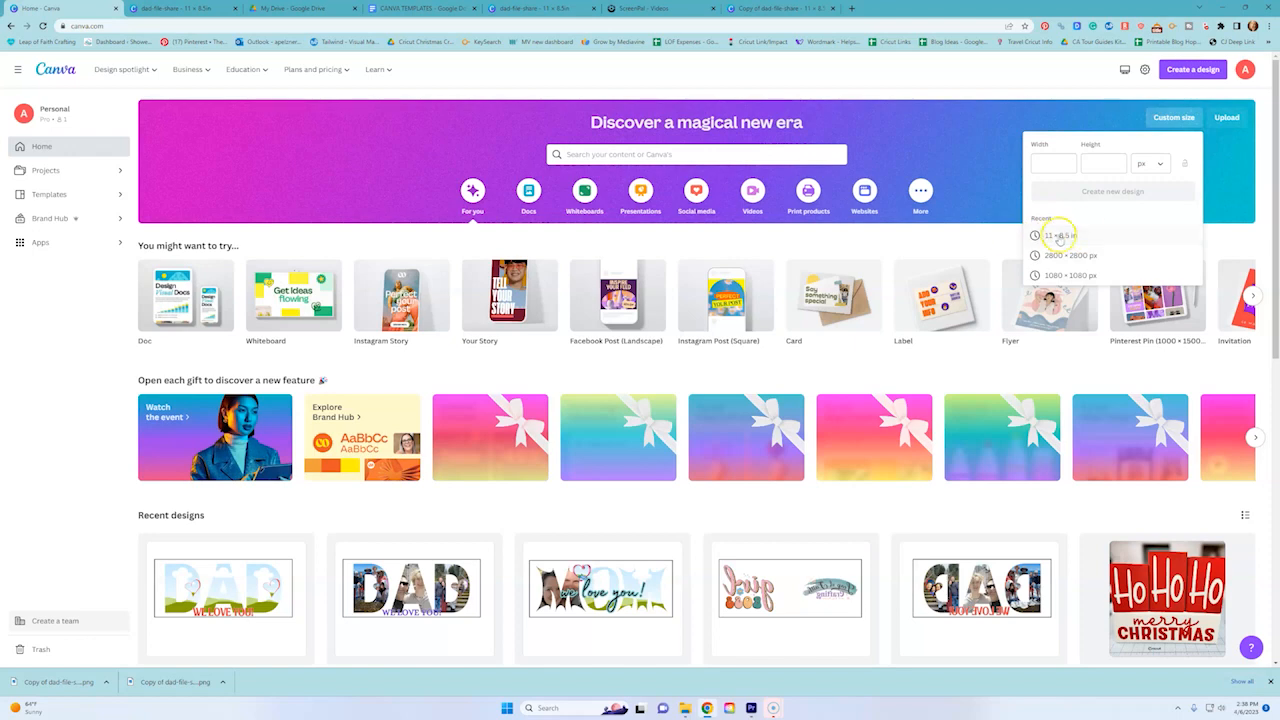
pyautogui.click(1150, 163)
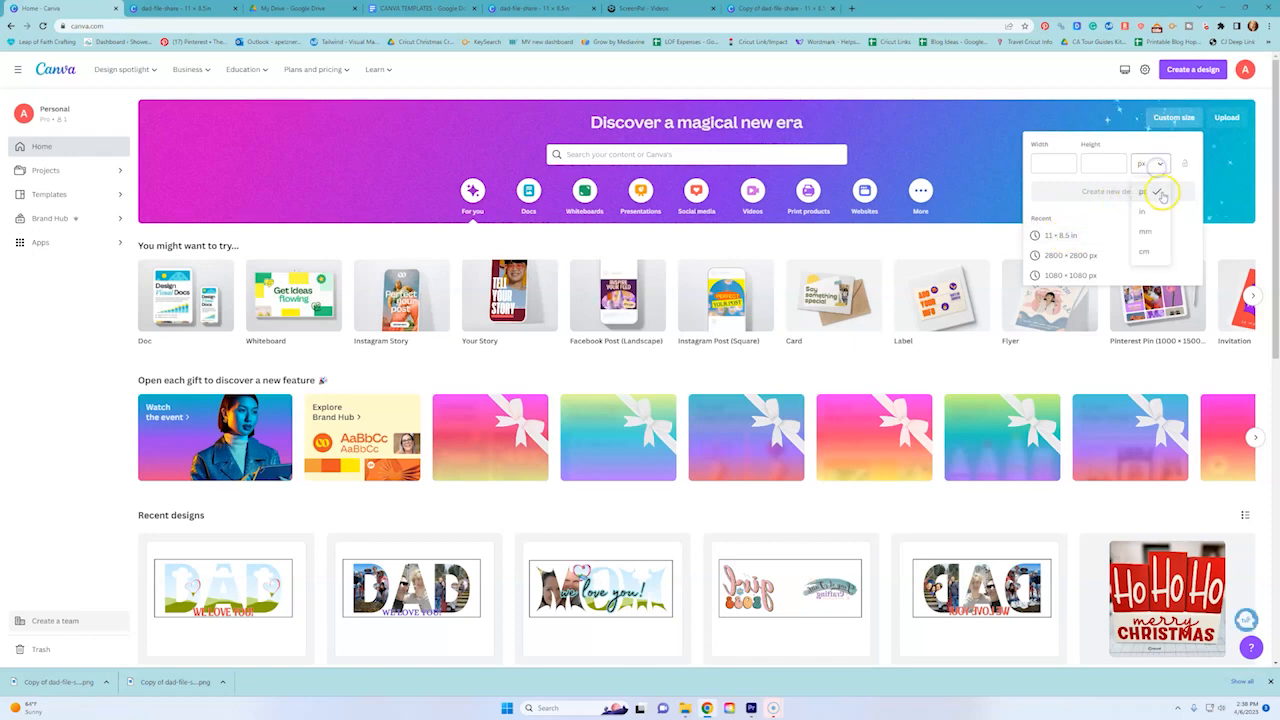
pyautogui.click(1152, 213)
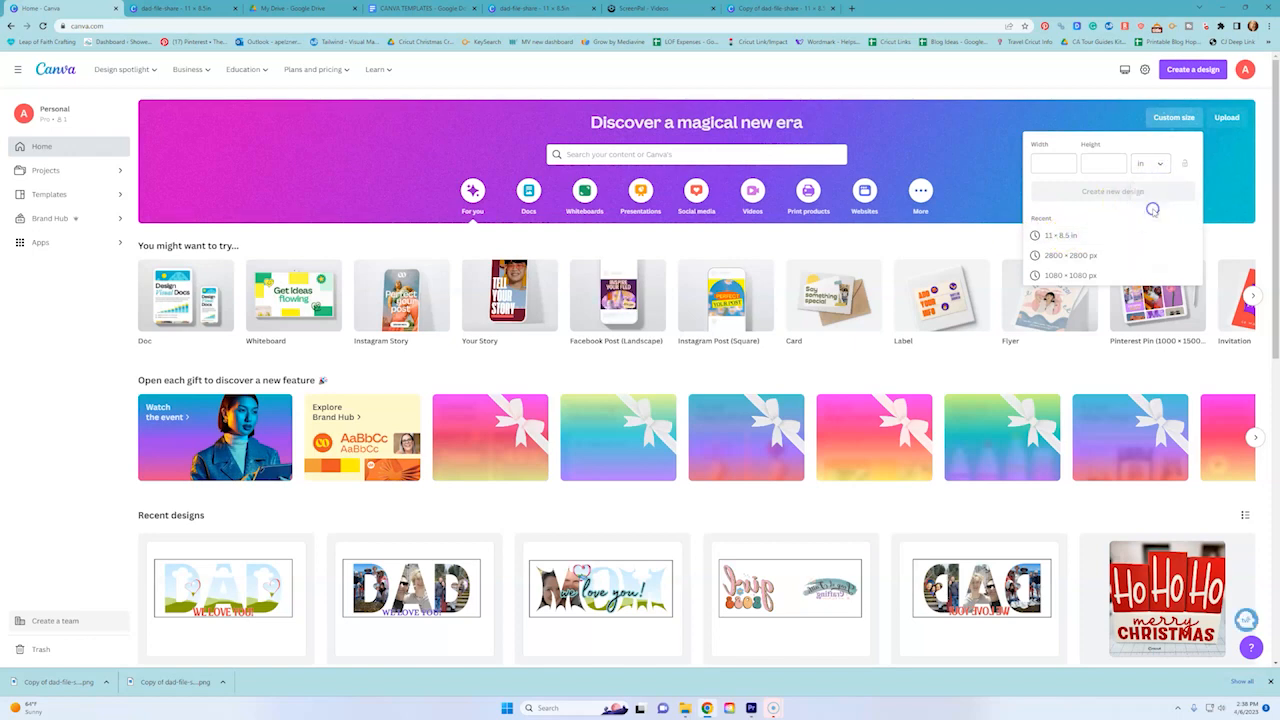
pyautogui.click(1083, 236)
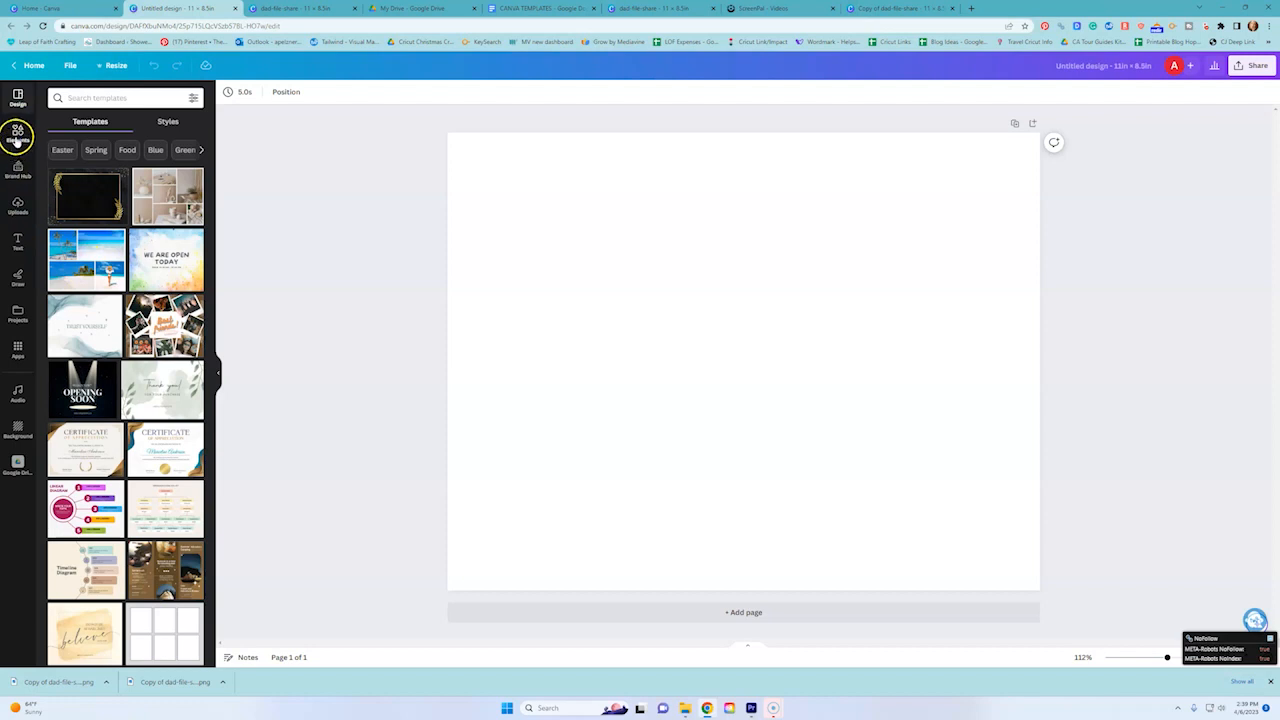
# - Add a square shape and stretch it into a rectangle spanning most of the page's width
pyautogui.click(17, 132)
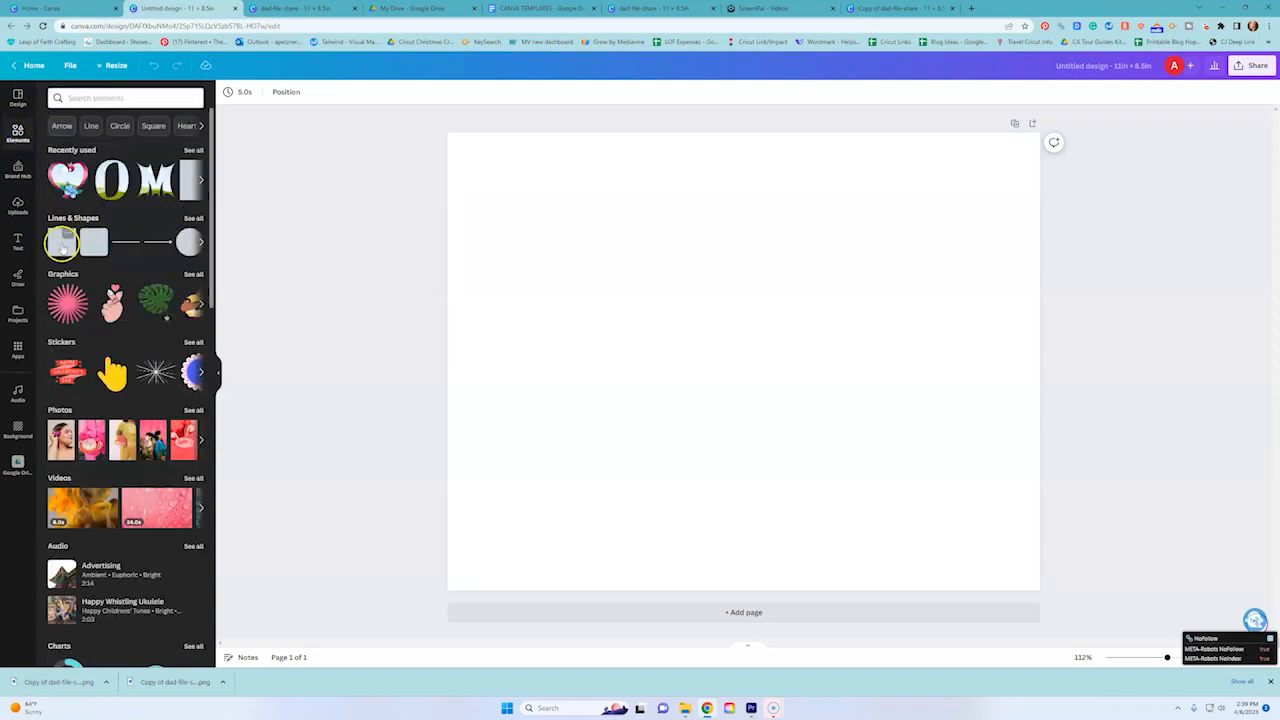
pyautogui.click(61, 241)
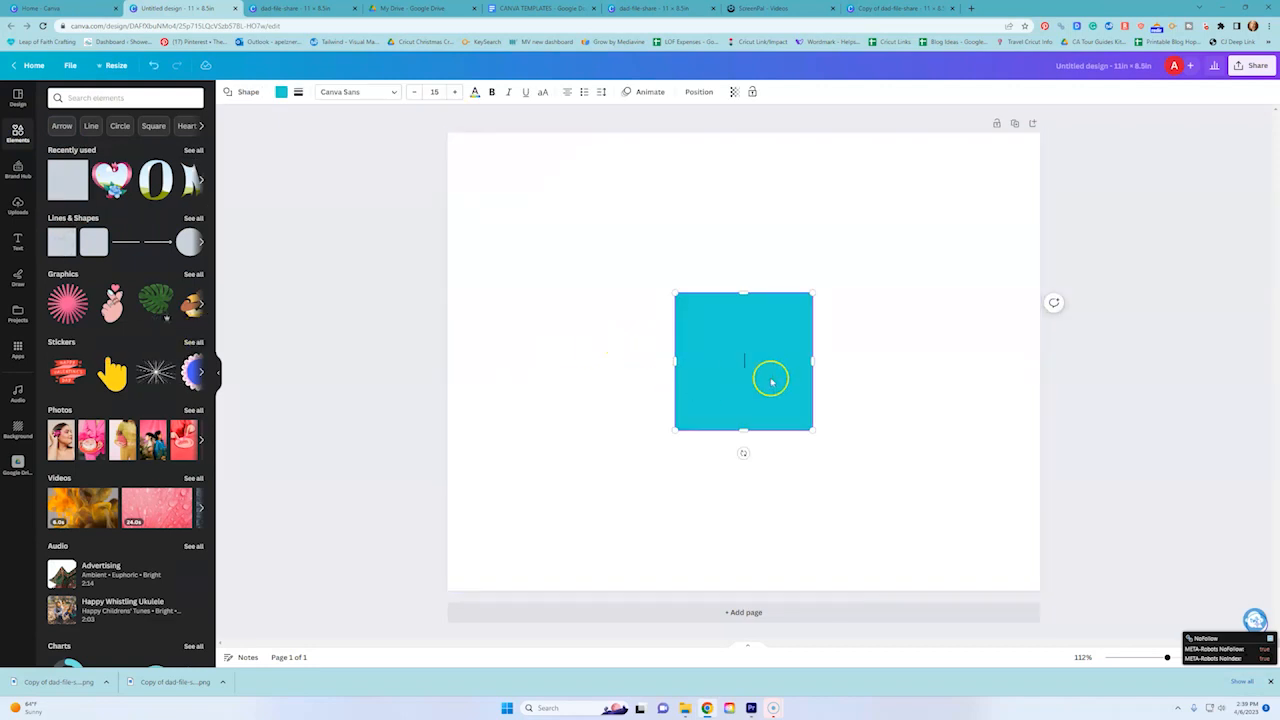
pyautogui.moveTo(677, 362); pyautogui.dragTo(474, 361)
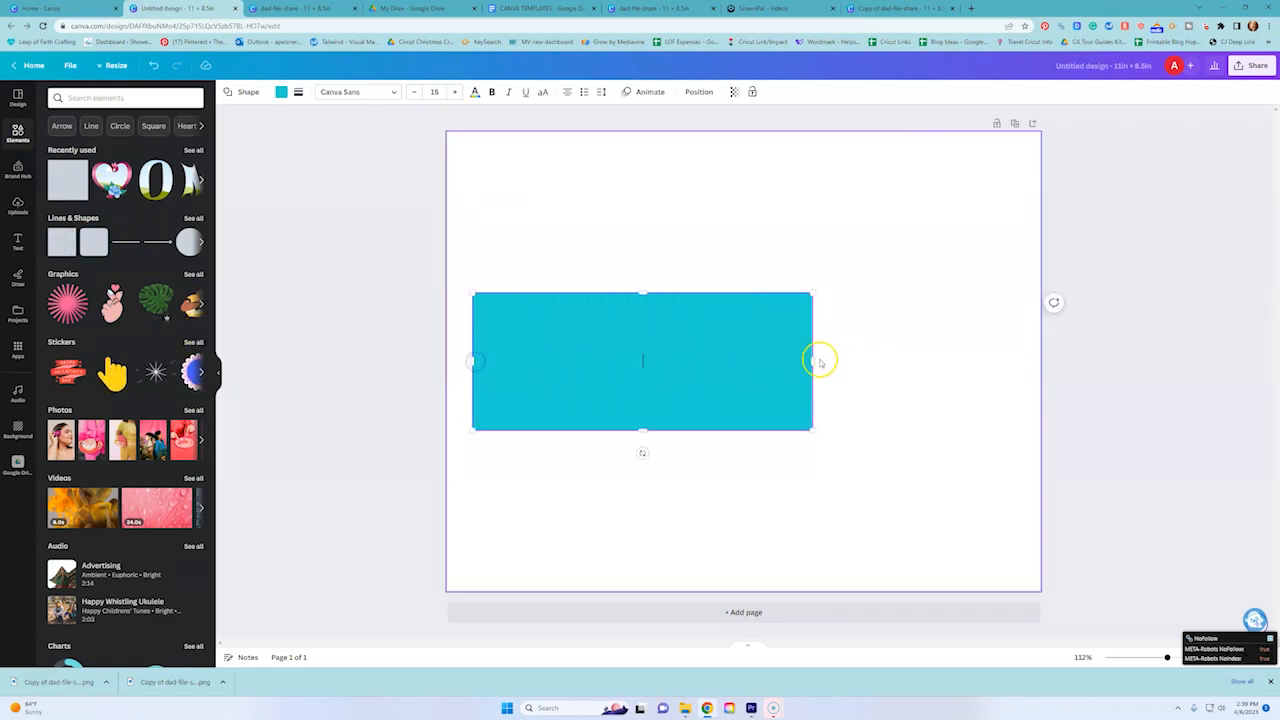
pyautogui.moveTo(811, 360); pyautogui.dragTo(997, 363)
pyautogui.doubleClick(986, 360)
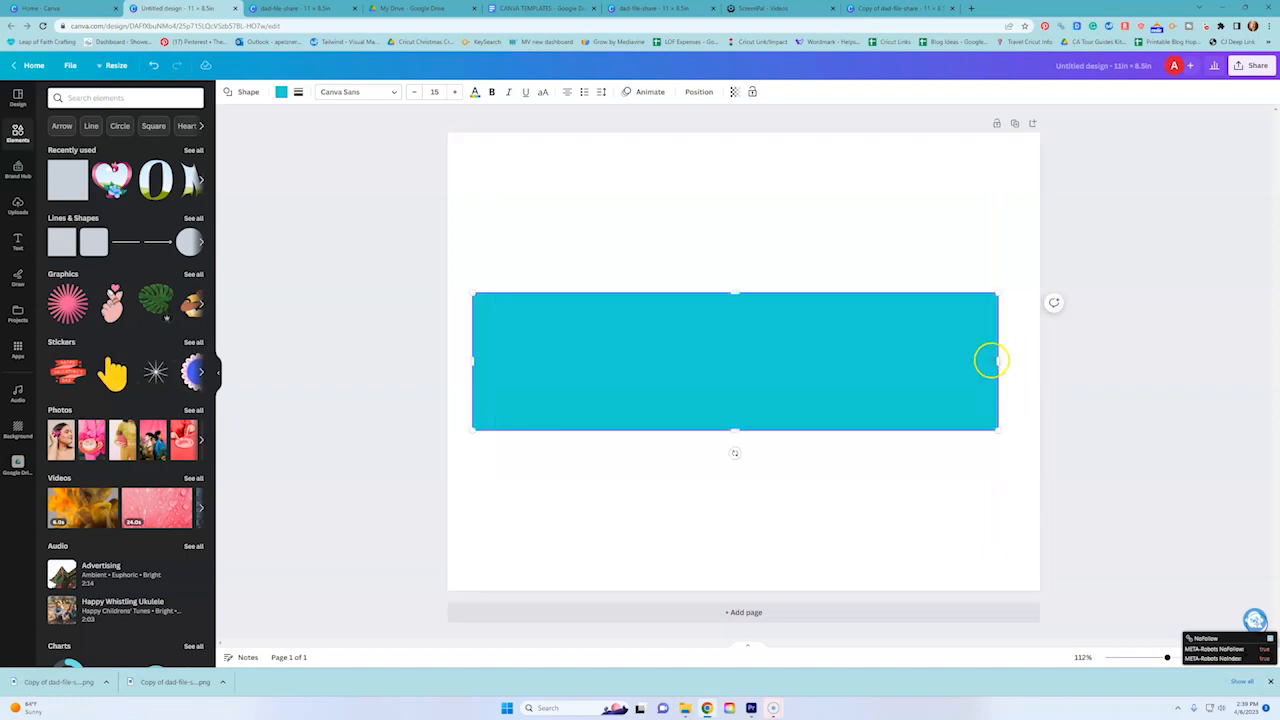
pyautogui.moveTo(737, 292); pyautogui.dragTo(742, 218)
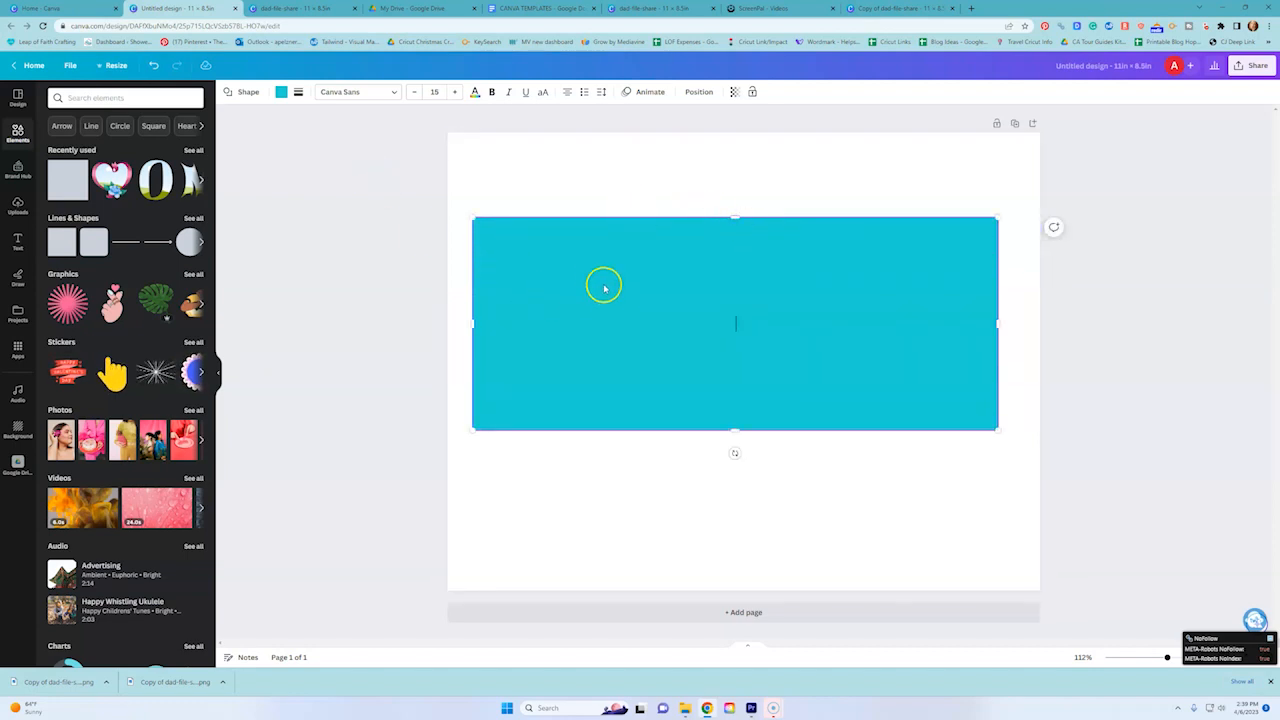
# - Give the rectangle a solid border and a transparent fill, and shift it slightly to centre it horizontally on the page
pyautogui.click(298, 93)
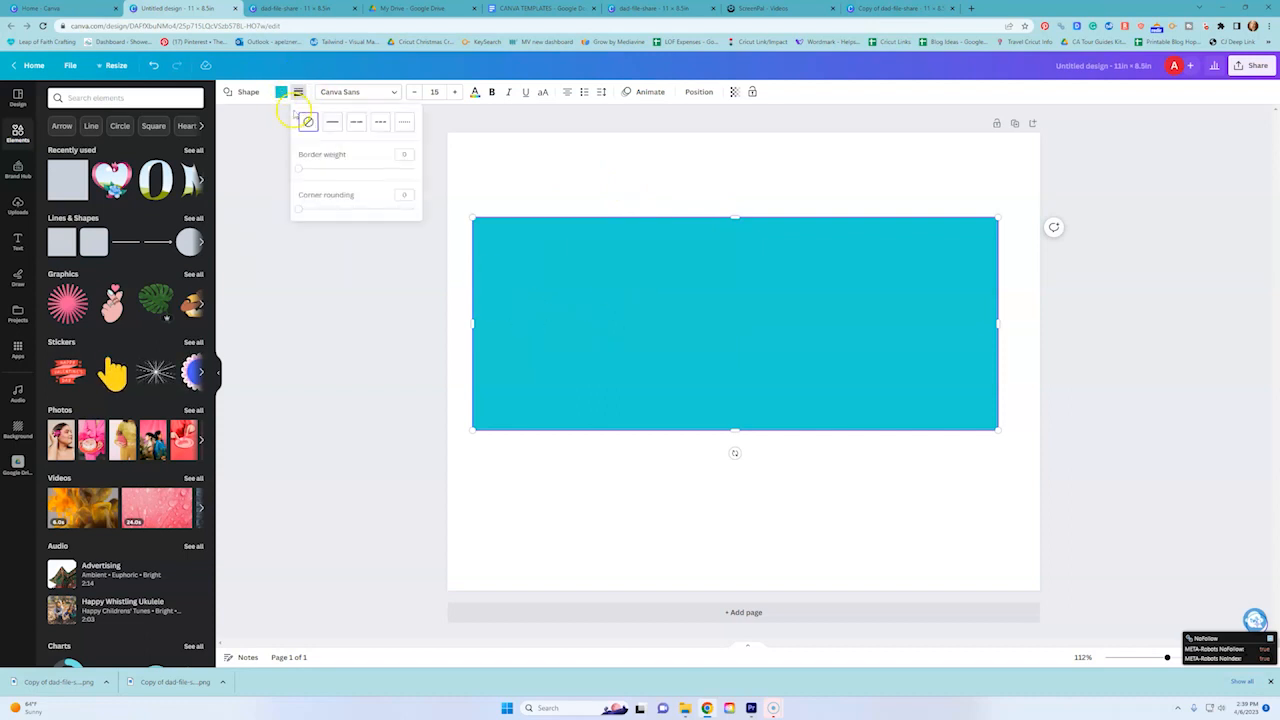
pyautogui.click(333, 123)
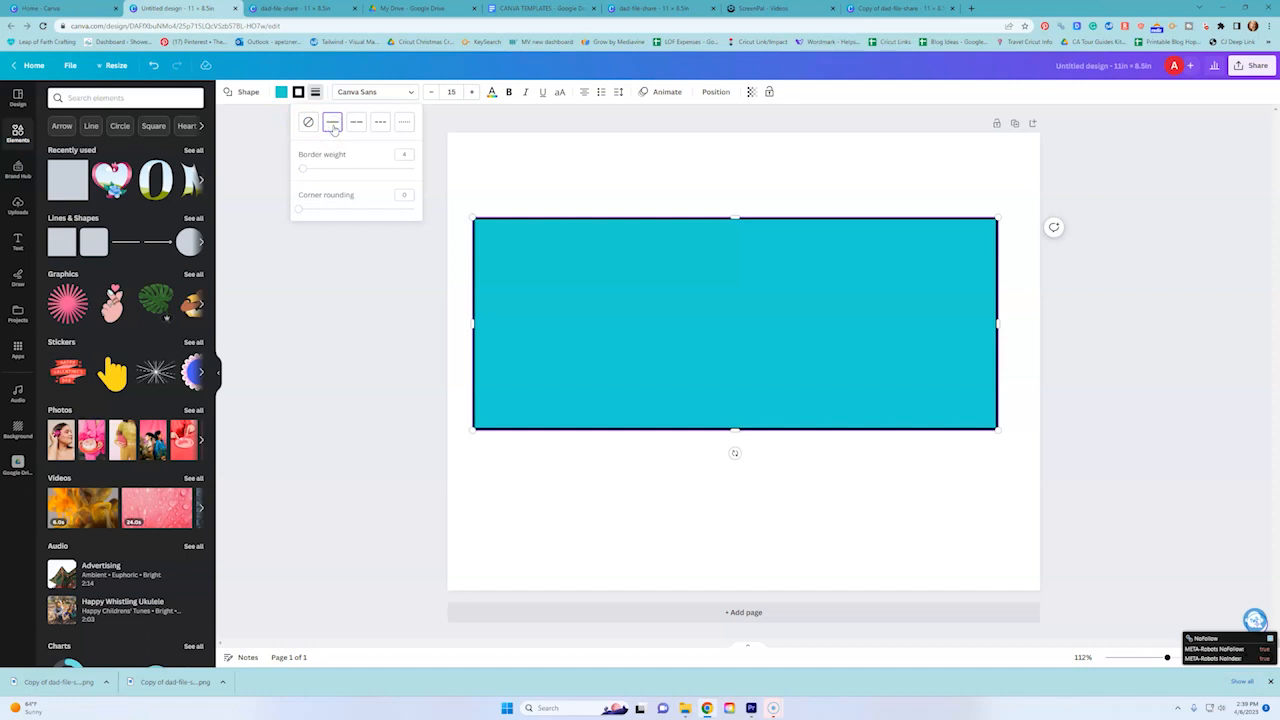
pyautogui.click(281, 92)
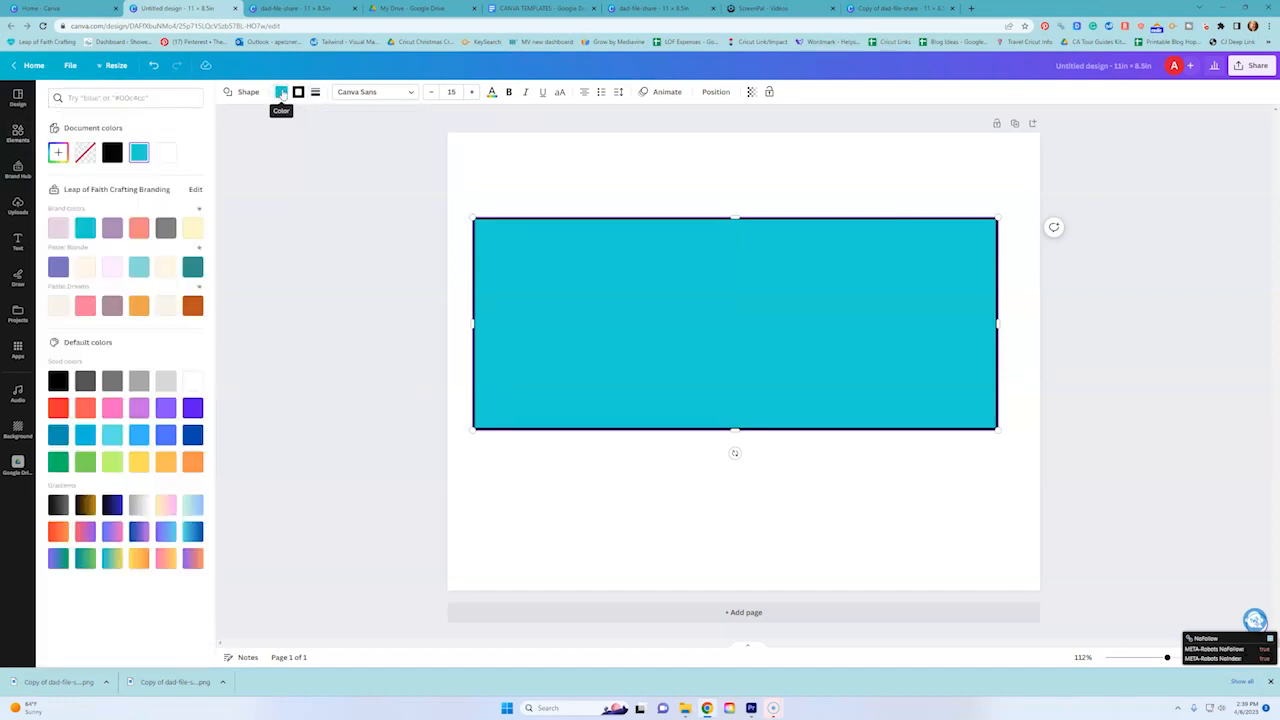
pyautogui.click(85, 152)
pyautogui.click(345, 279)
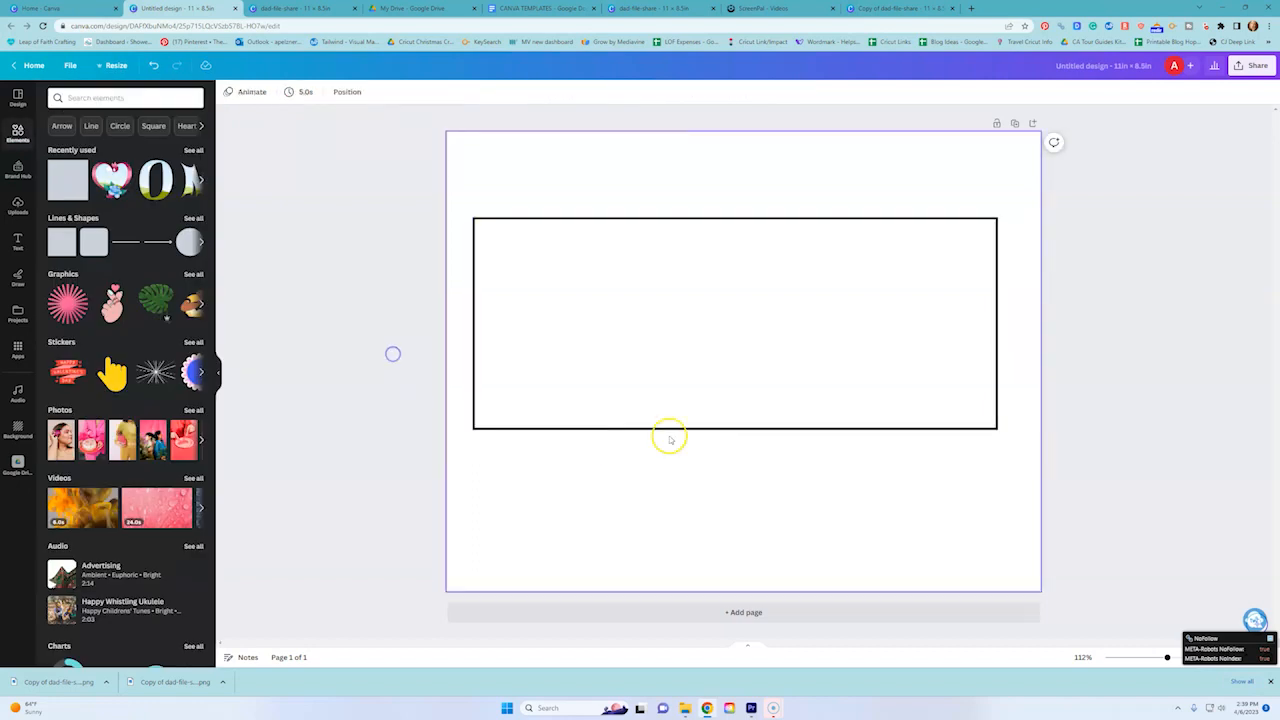
pyautogui.moveTo(751, 429); pyautogui.dragTo(763, 431)
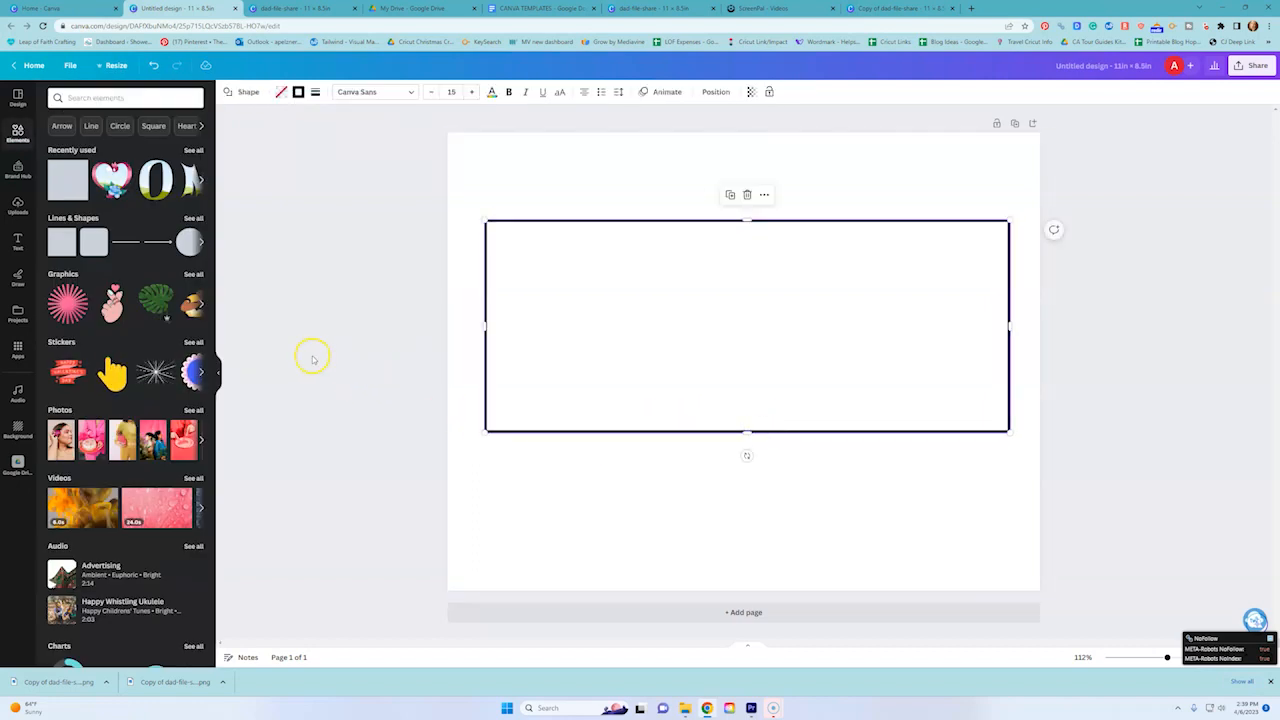
# - Browse the full Frames collection among the elements for letter frames, and search it for "m"
pyautogui.scroll(-2, 94, 338)
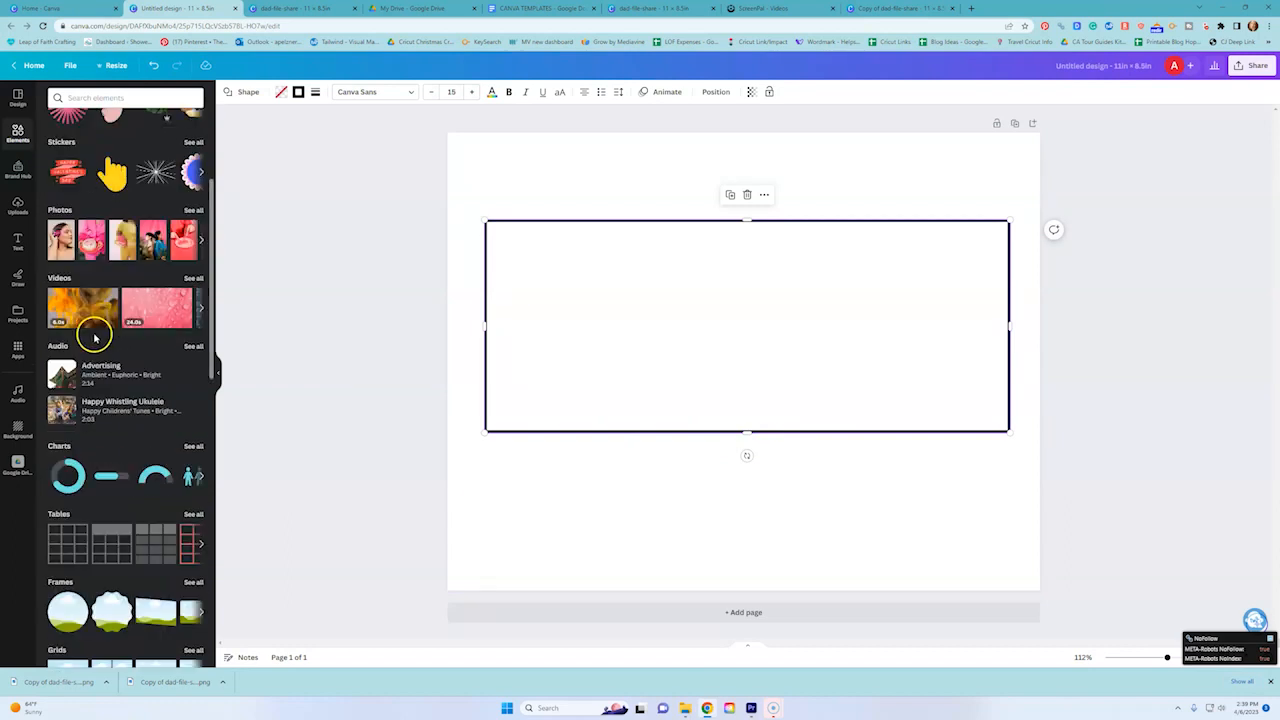
pyautogui.scroll(-3, 94, 338)
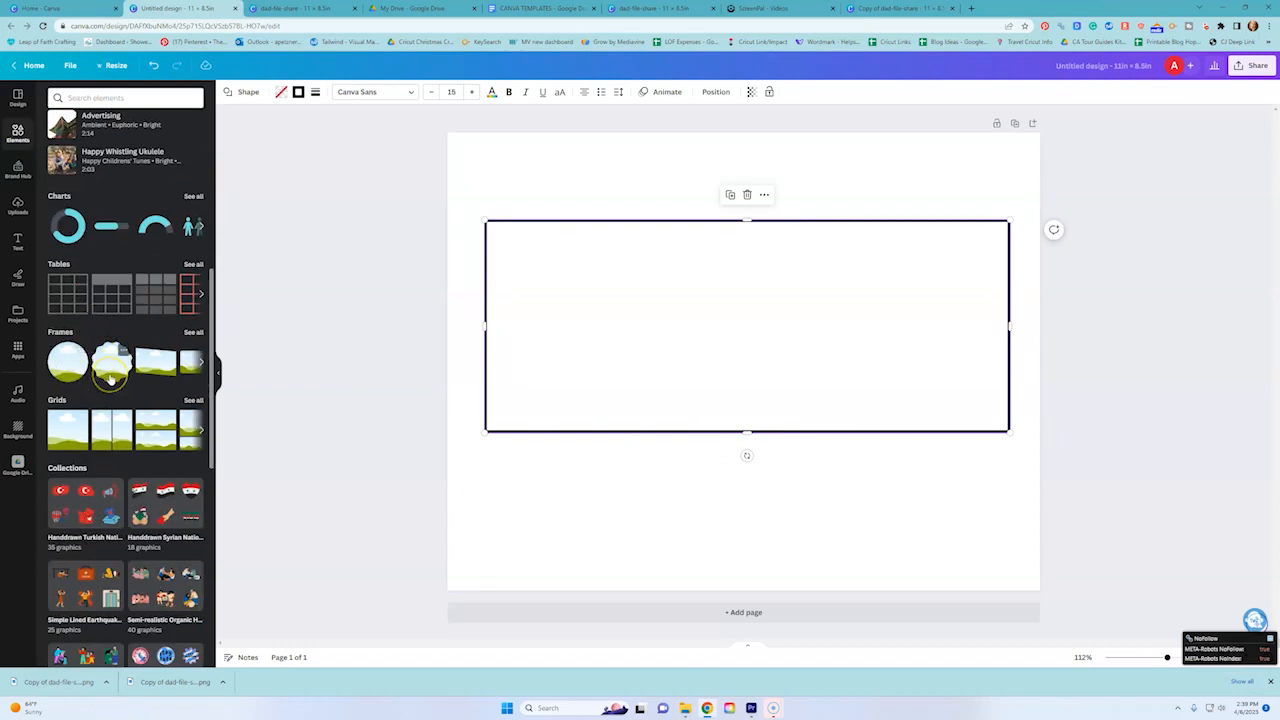
pyautogui.click(193, 332)
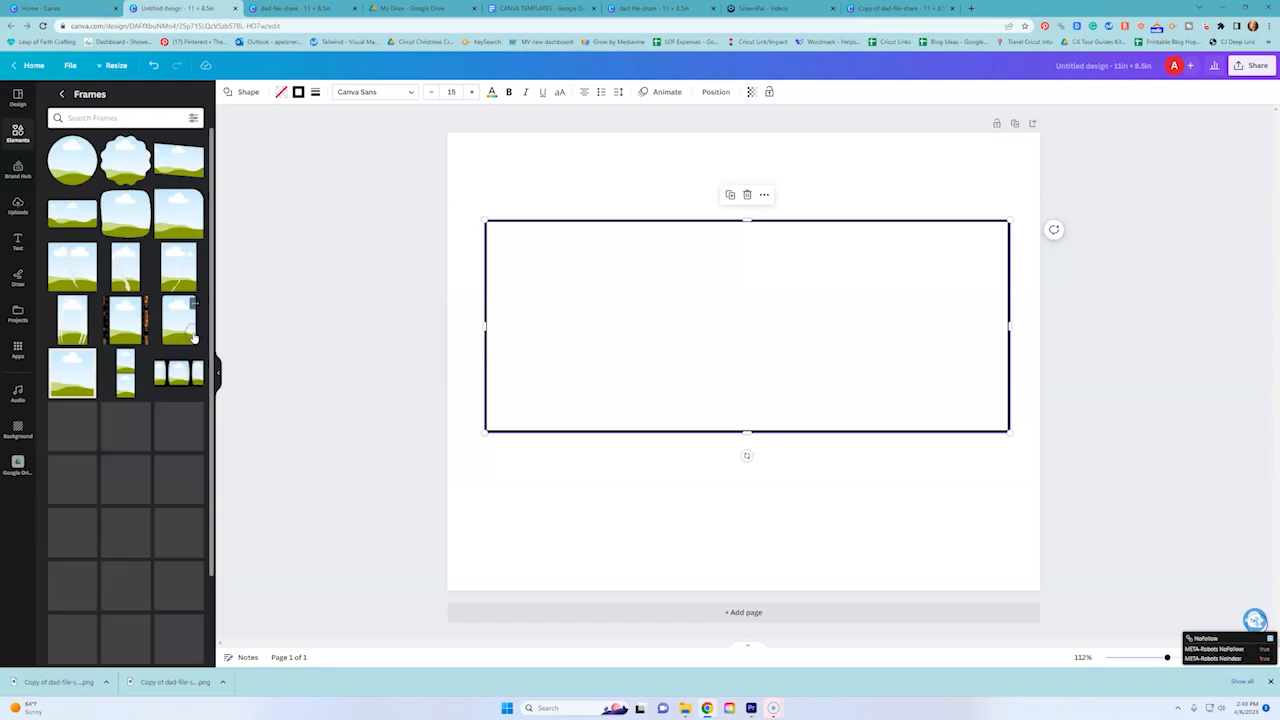
pyautogui.scroll(-5, 162, 305)
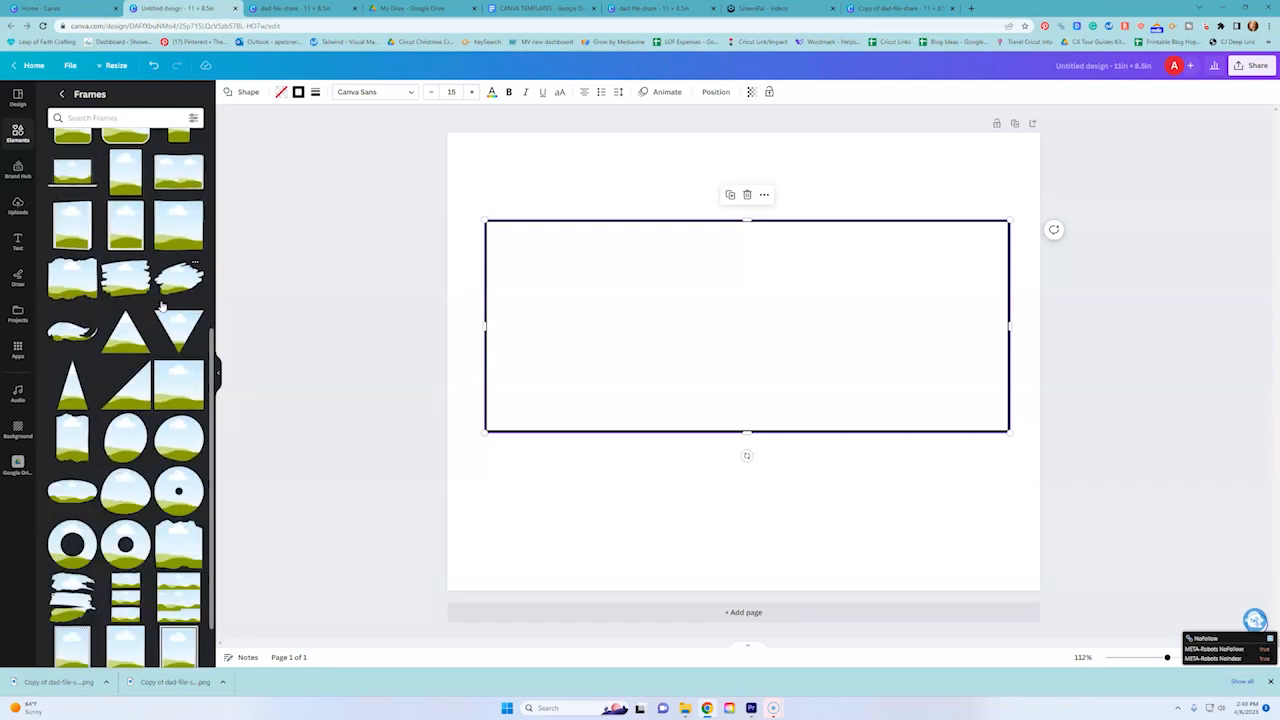
pyautogui.scroll(-5, 160, 310)
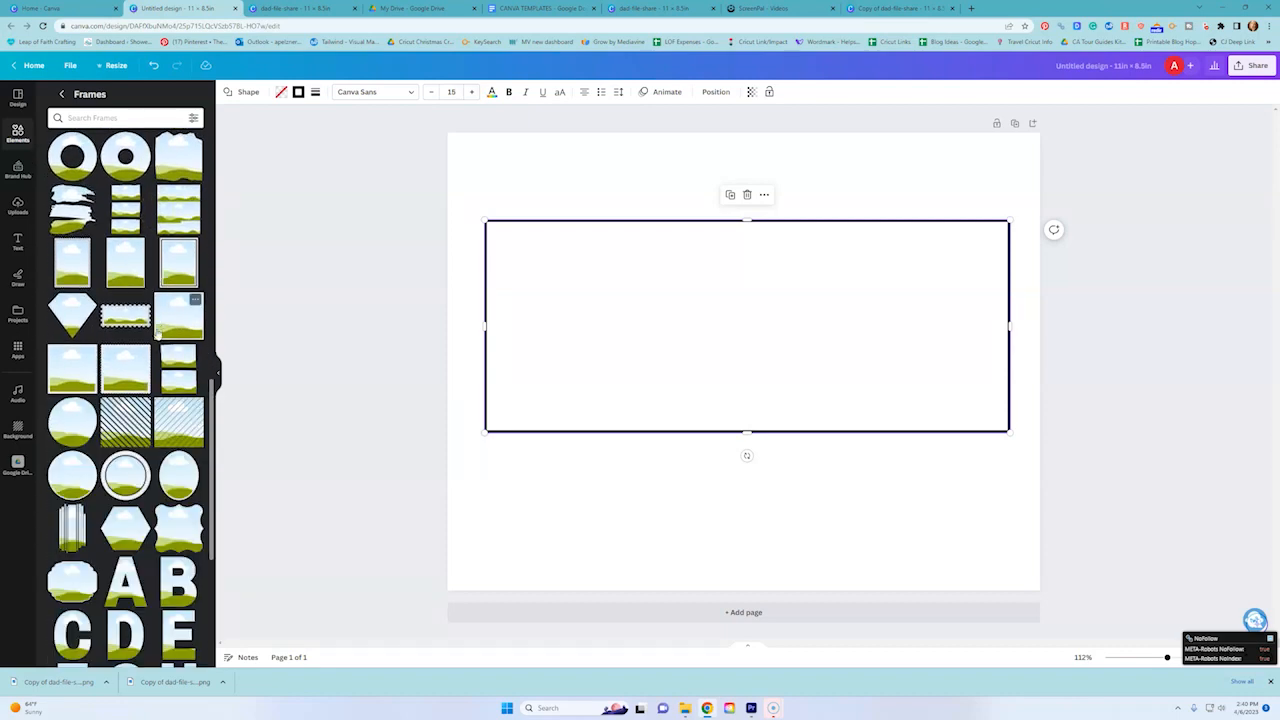
pyautogui.scroll(-3, 157, 335)
pyautogui.scroll(-4, 158, 400)
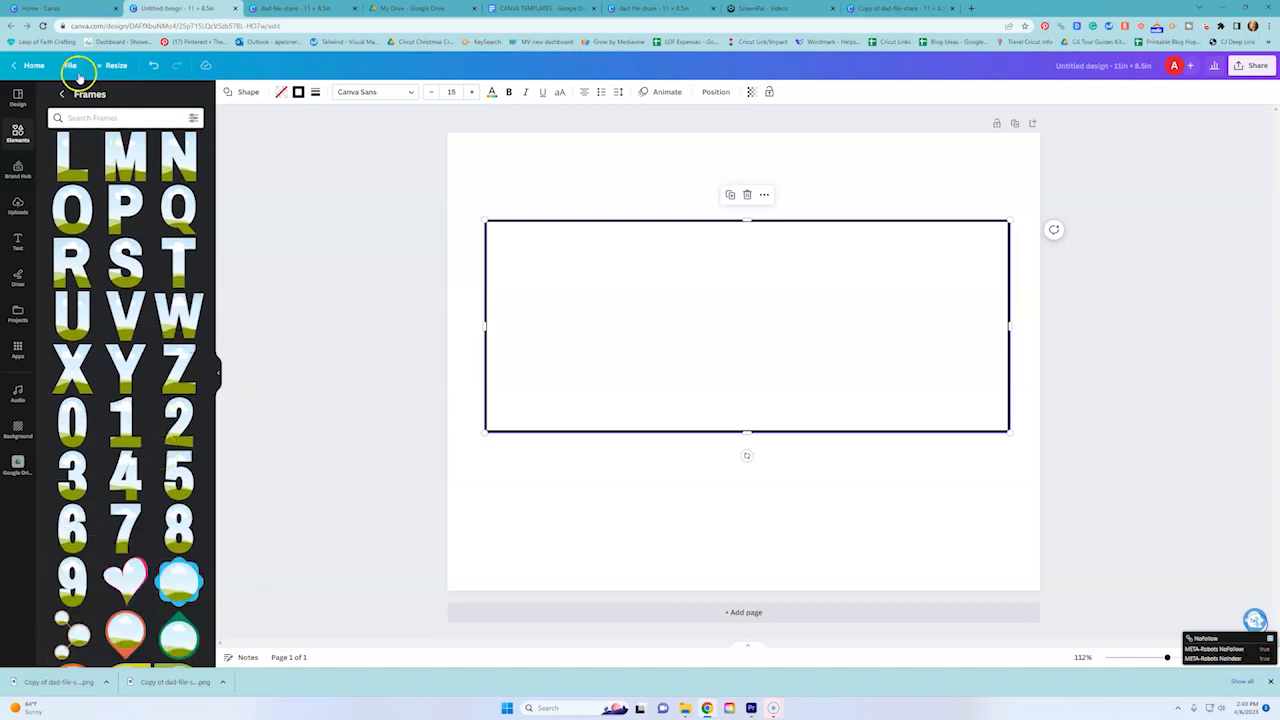
pyautogui.click(101, 119)
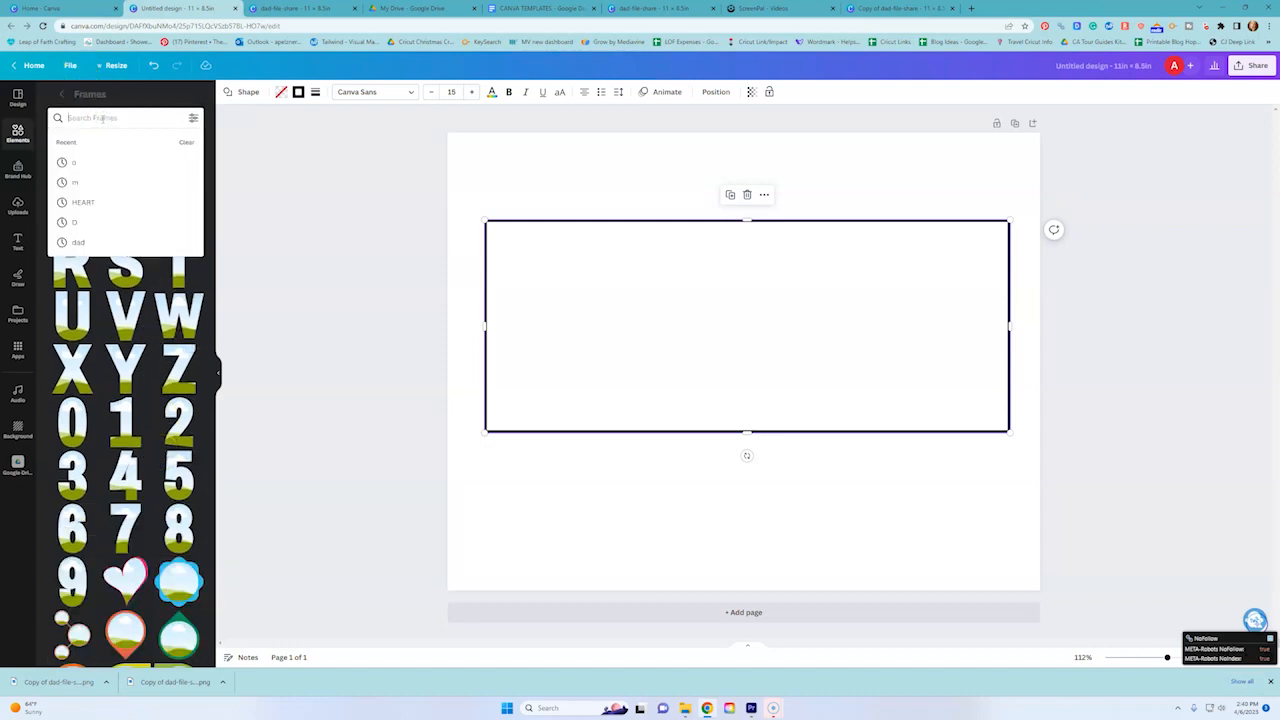
pyautogui.write('m')
pyautogui.press('Return')
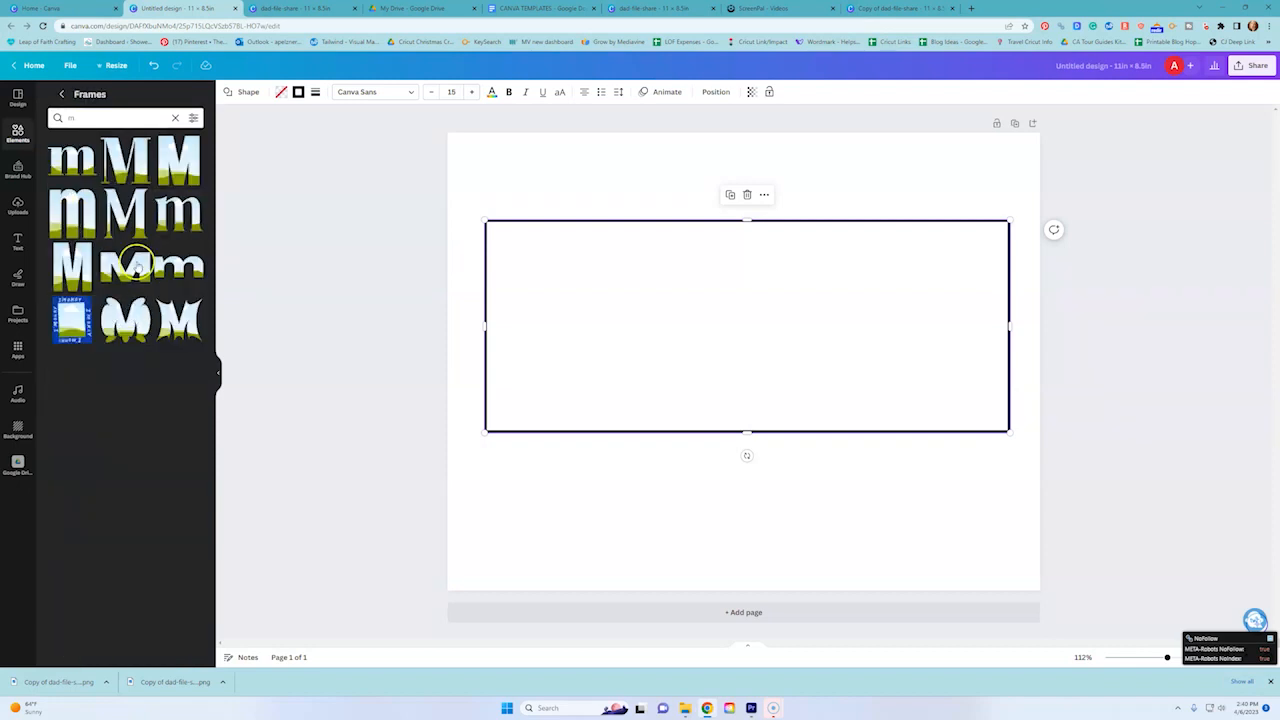
# - Add the petal-shaped M frame, shrink it to fit the rectangle's height and place it at the rectangle's left end
pyautogui.click(194, 118)
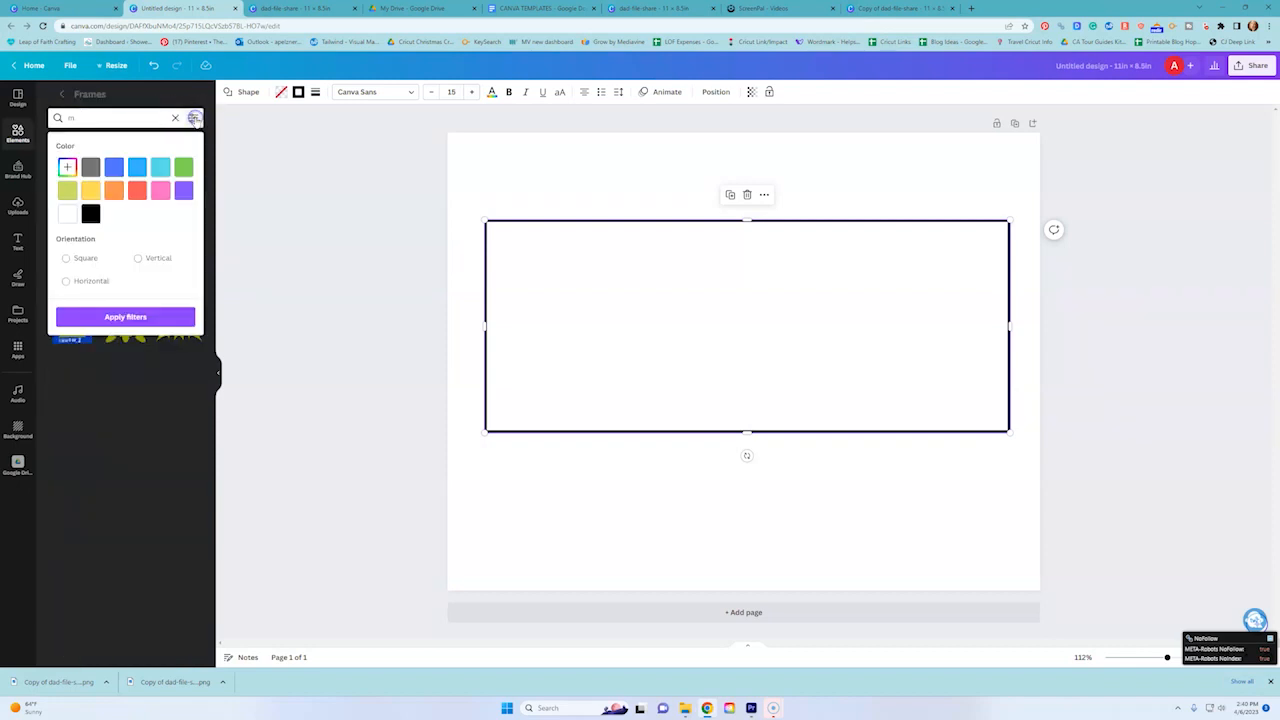
pyautogui.click(194, 118)
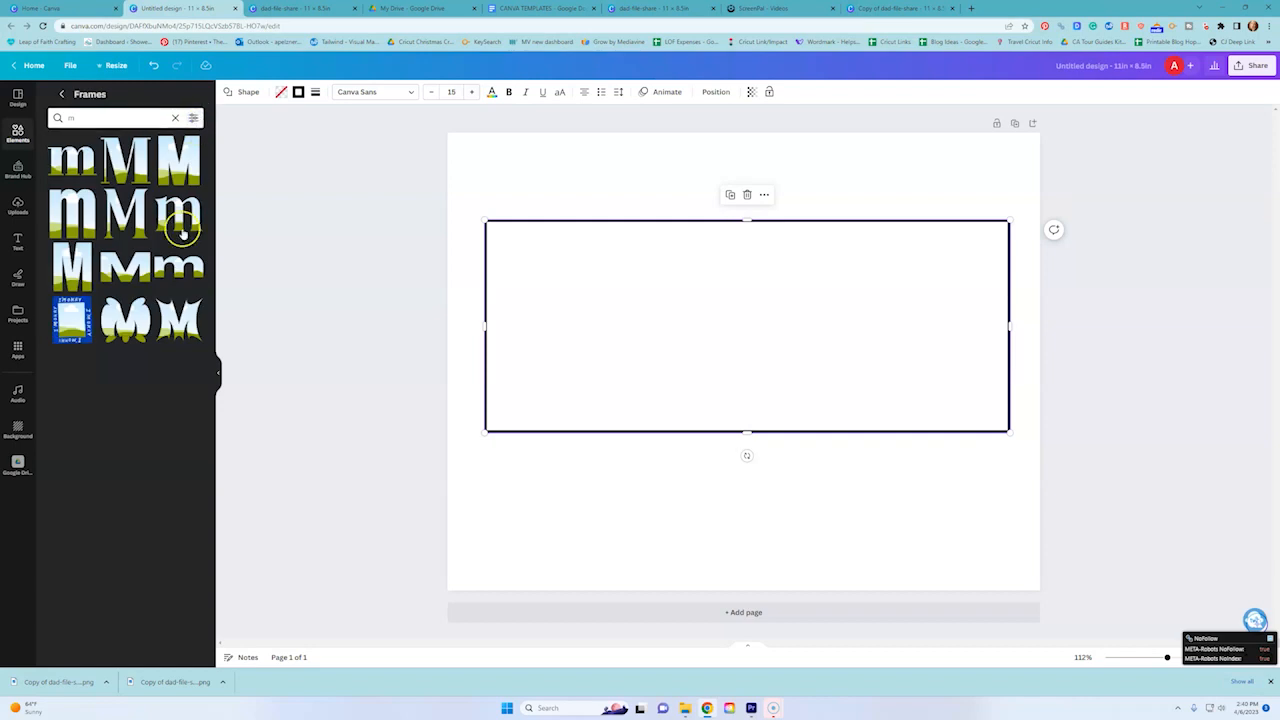
pyautogui.click(140, 320)
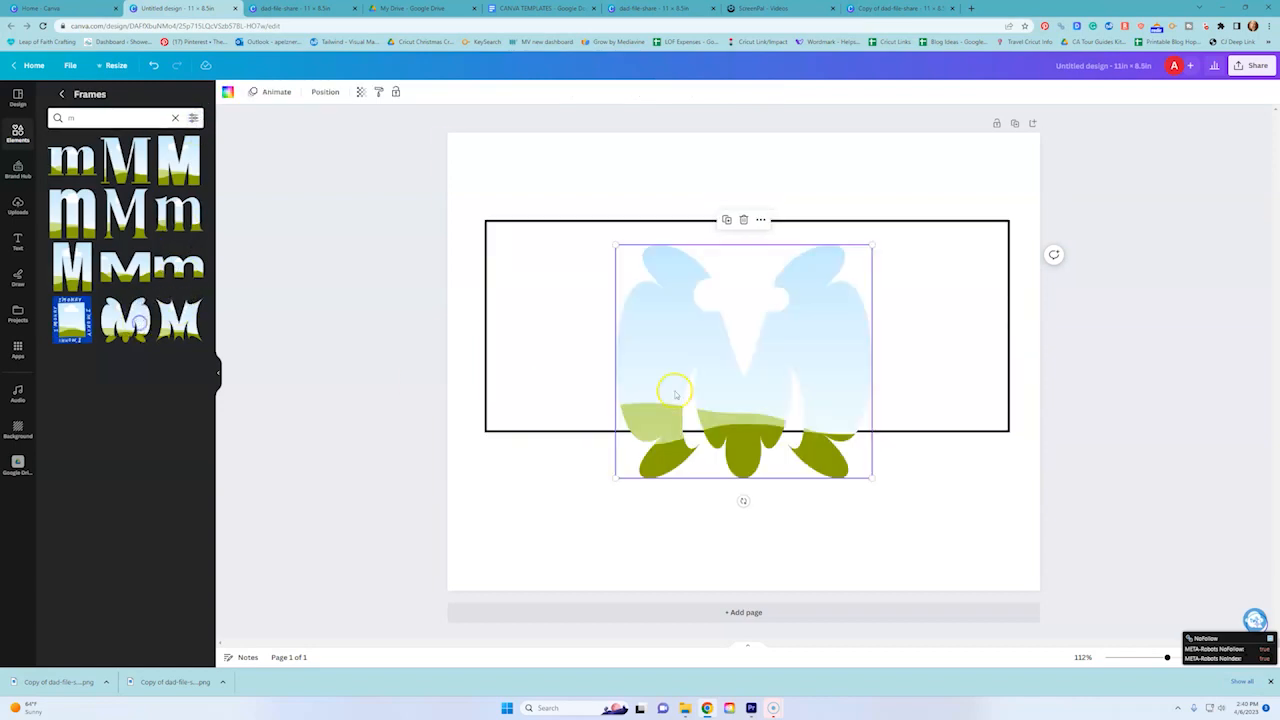
pyautogui.moveTo(871, 478); pyautogui.dragTo(806, 437)
pyautogui.moveTo(777, 360); pyautogui.dragTo(664, 355)
pyautogui.moveTo(700, 413); pyautogui.dragTo(672, 382)
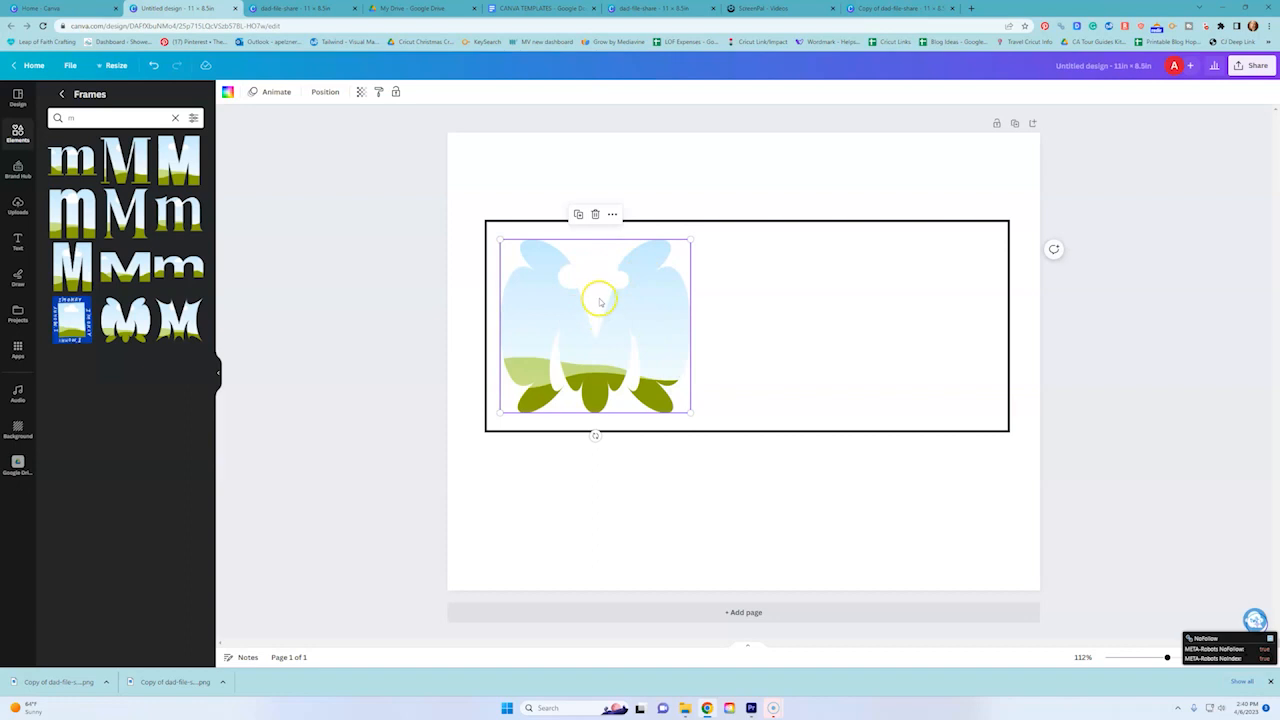
# - Duplicate the M frame and place the copy at the rectangle's right end, level with the original
pyautogui.click(613, 214)
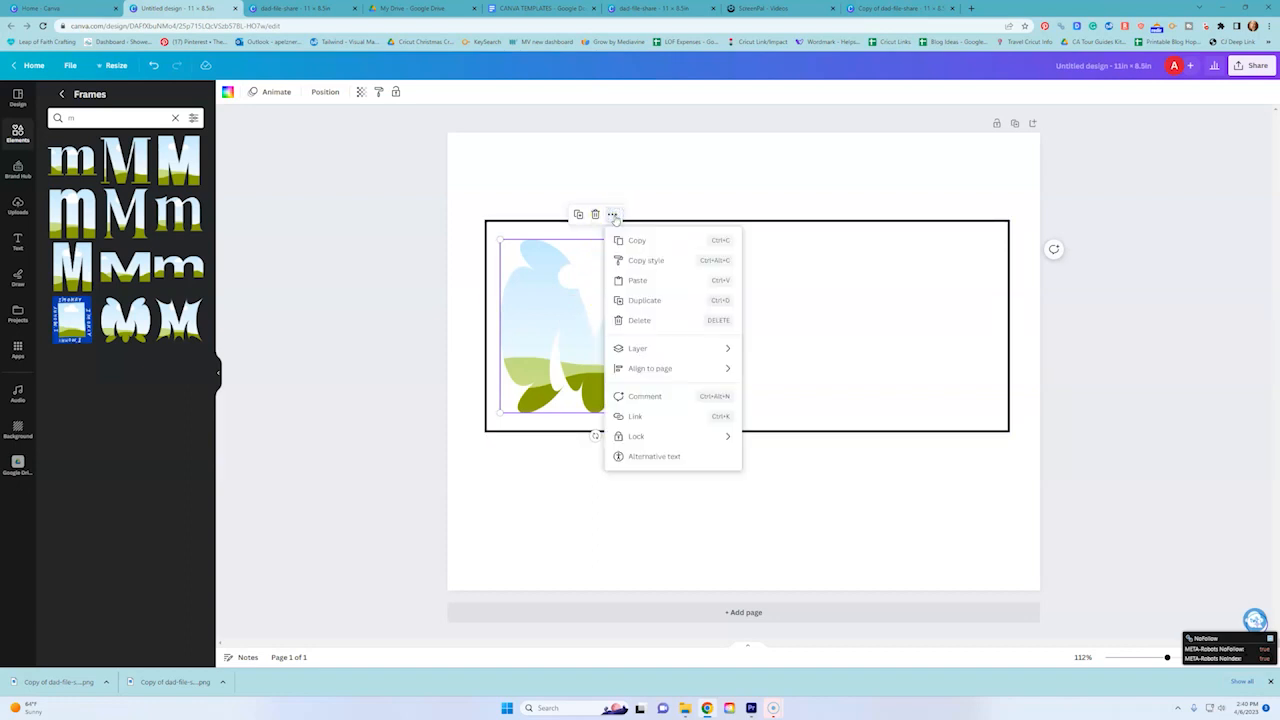
pyautogui.click(653, 297)
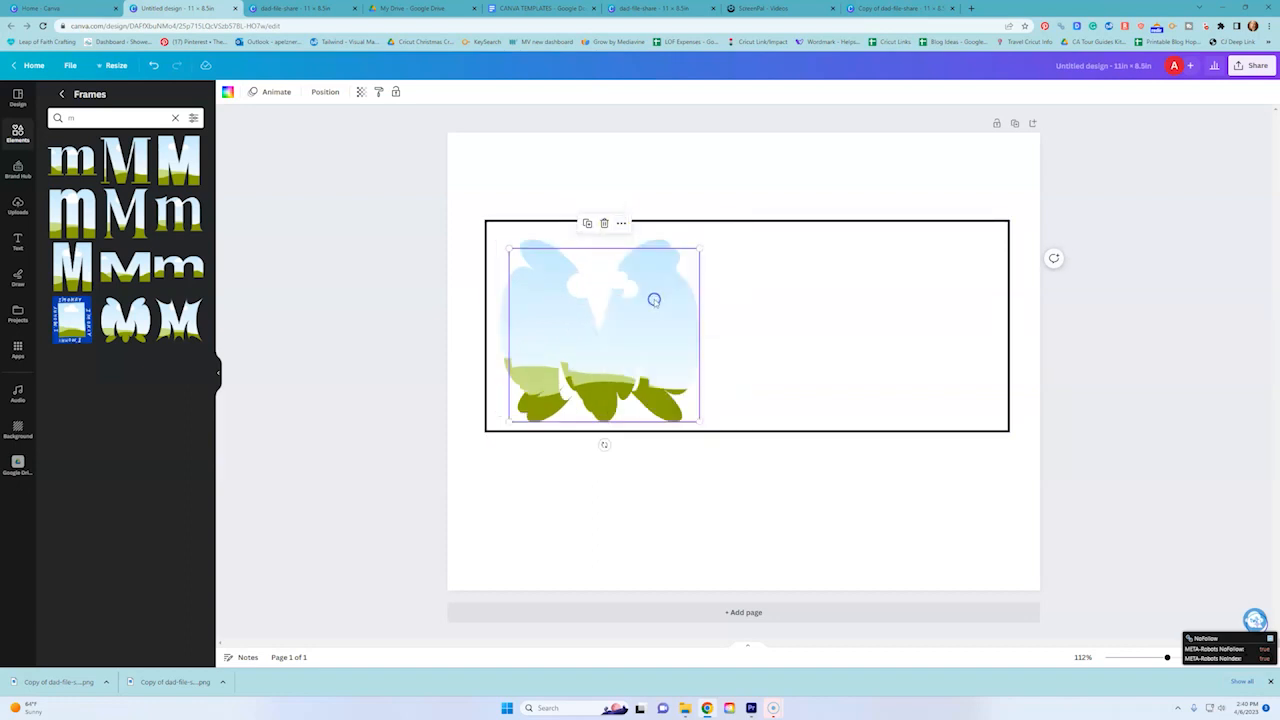
pyautogui.moveTo(646, 345); pyautogui.dragTo(939, 335)
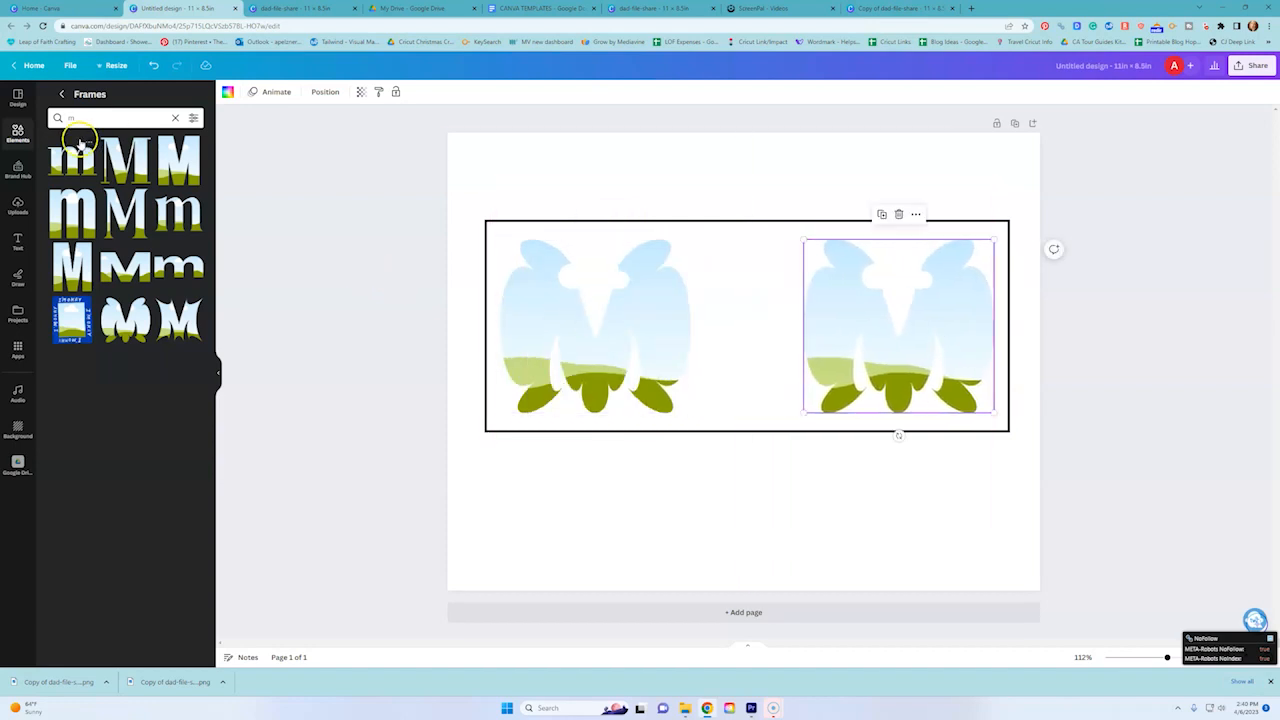
# - Search the frames for "o", add the slanted-centre O frame, shrink it to the M frames' height and place it midway between them
pyautogui.click(85, 121)
pyautogui.write('o')
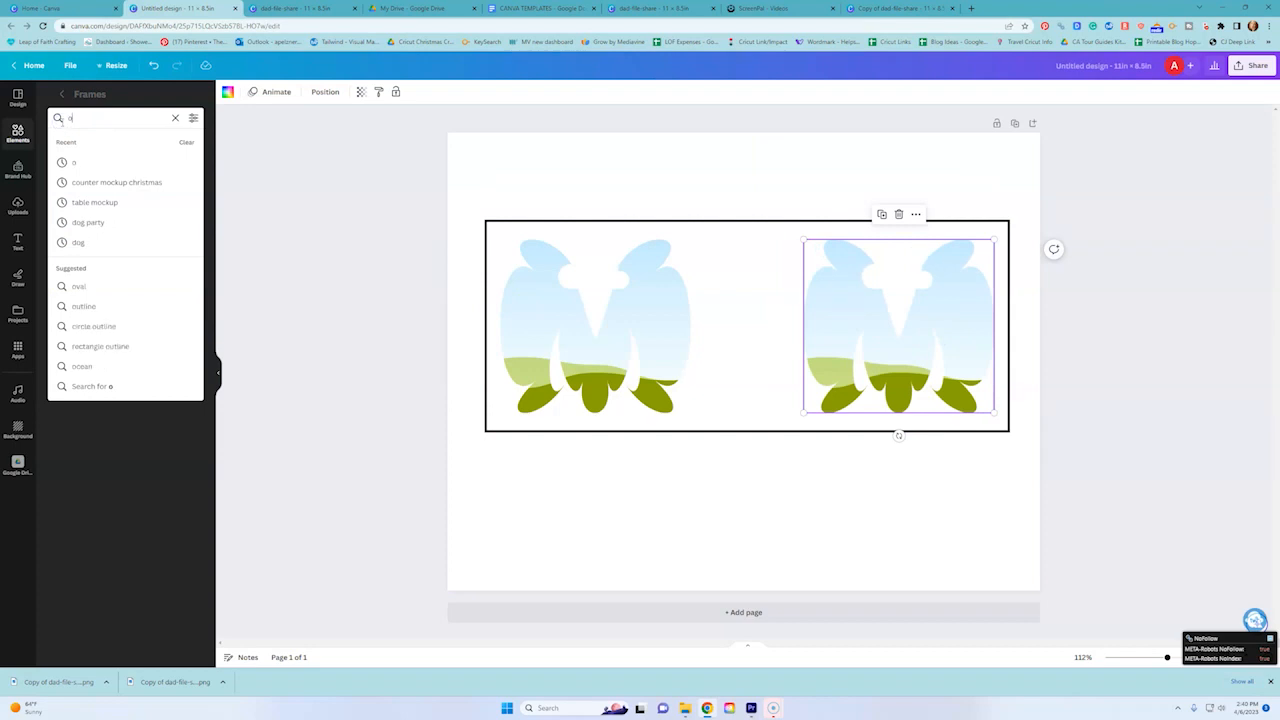
pyautogui.press('Return')
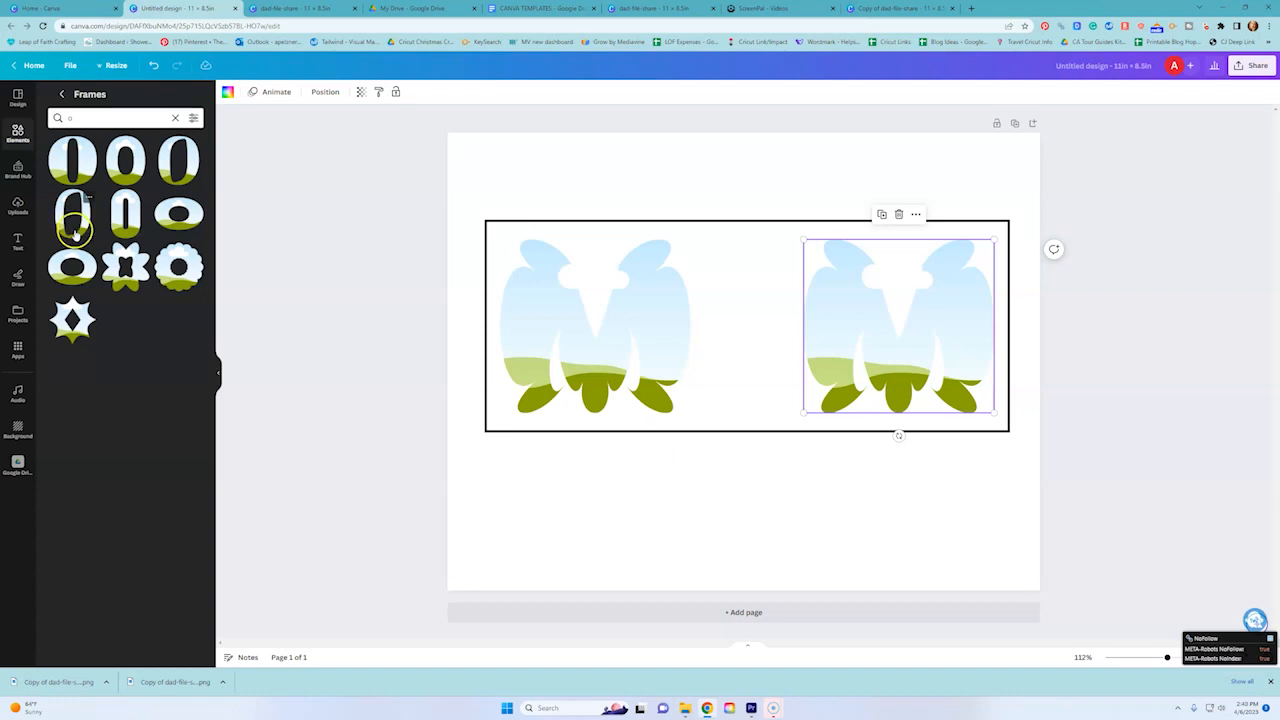
pyautogui.click(190, 182)
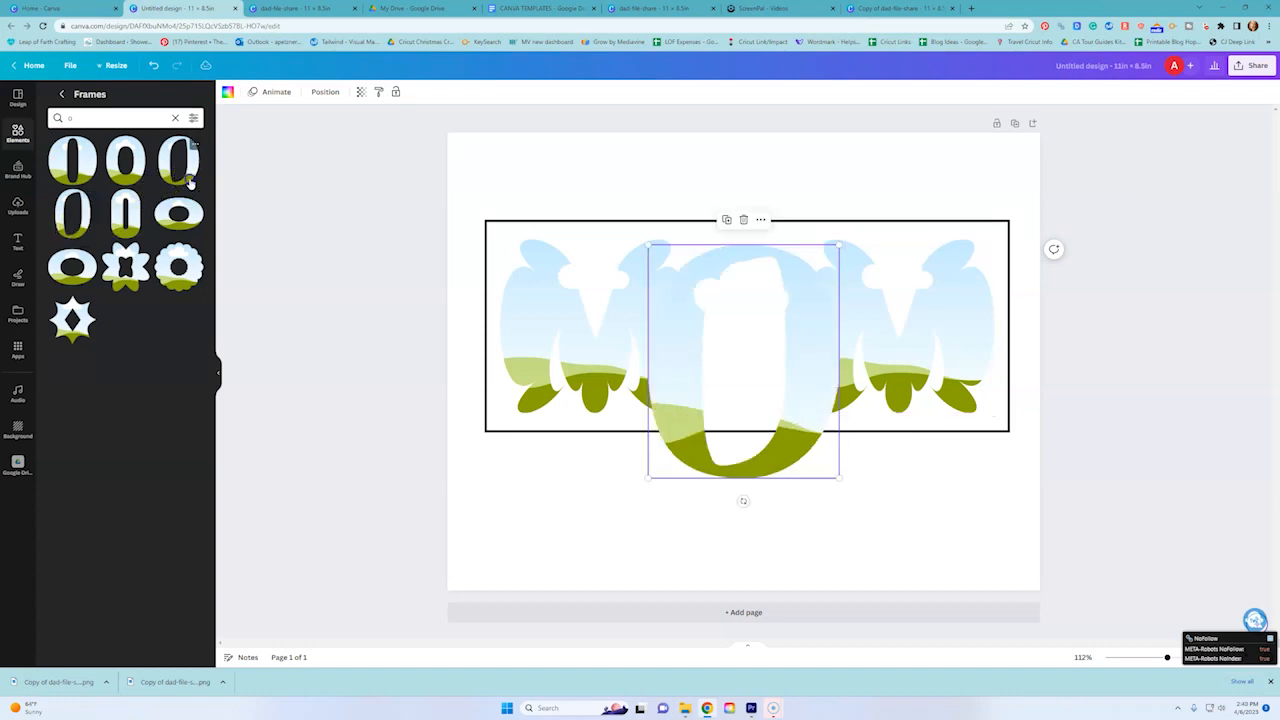
pyautogui.moveTo(838, 246); pyautogui.dragTo(791, 306)
pyautogui.moveTo(766, 363); pyautogui.dragTo(791, 306)
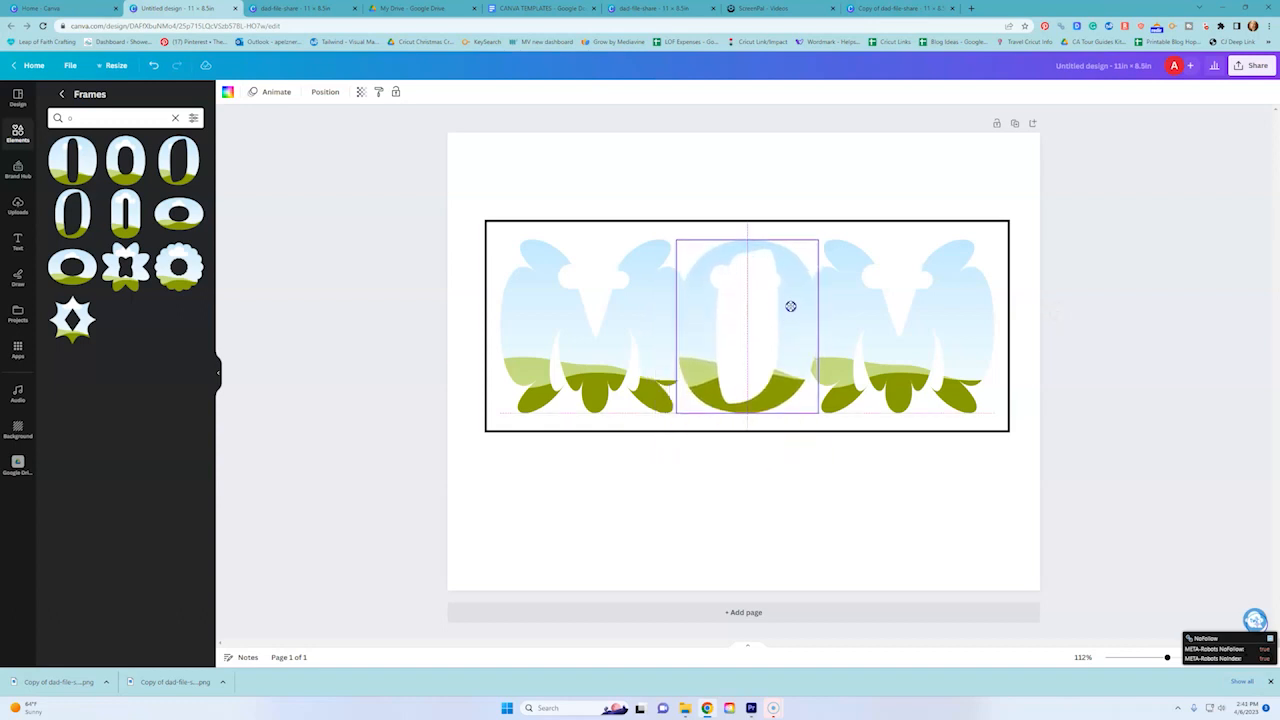
# - Move the left M slightly outward, then shrink all three letter frames together and re-centre them inside the border rectangle
pyautogui.moveTo(634, 323); pyautogui.dragTo(629, 318)
pyautogui.click(766, 320)
pyautogui.click(846, 317)
pyautogui.click(650, 315)
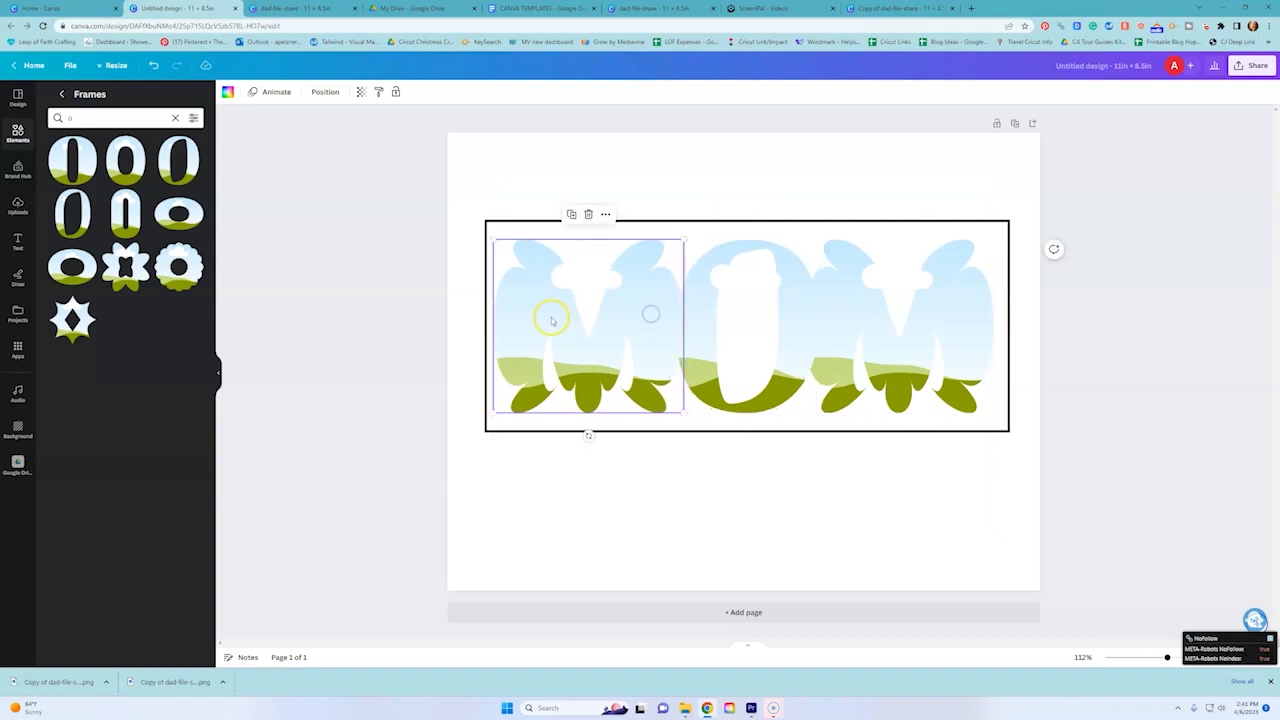
pyautogui.keyDown('shift'); pyautogui.click(702, 320); pyautogui.keyUp('shift')
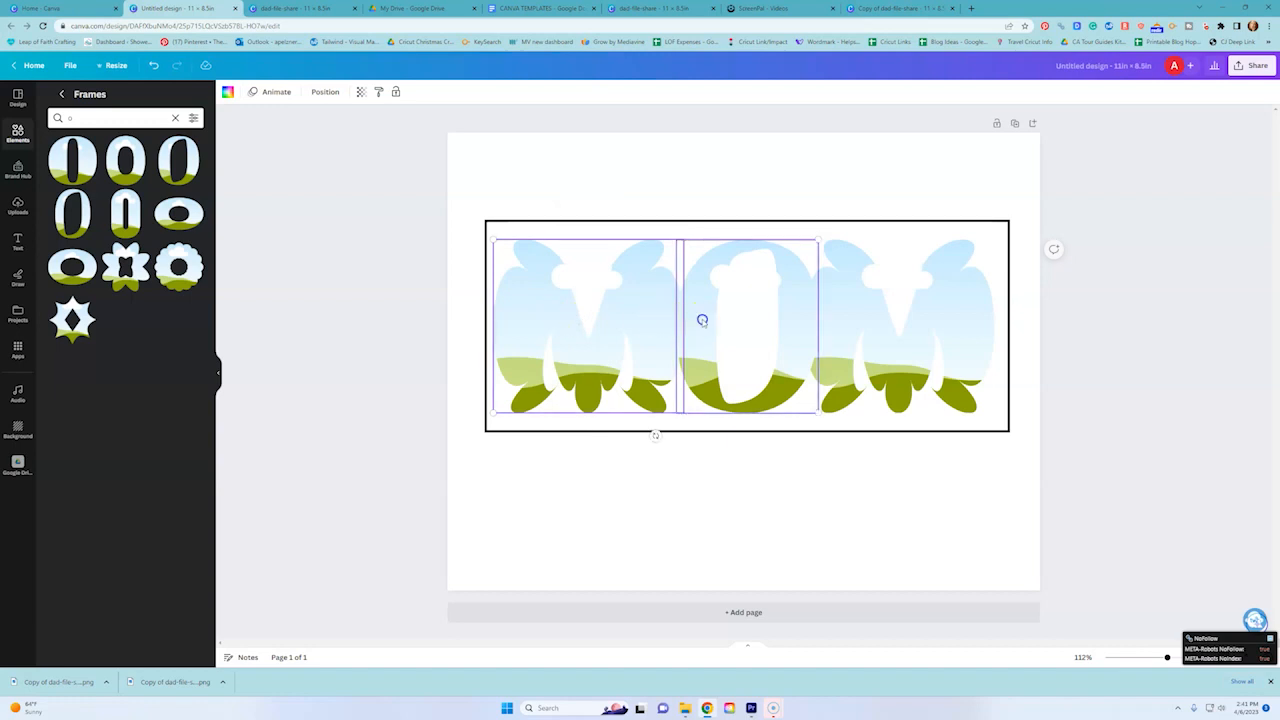
pyautogui.keyDown('shift'); pyautogui.click(852, 320); pyautogui.keyUp('shift')
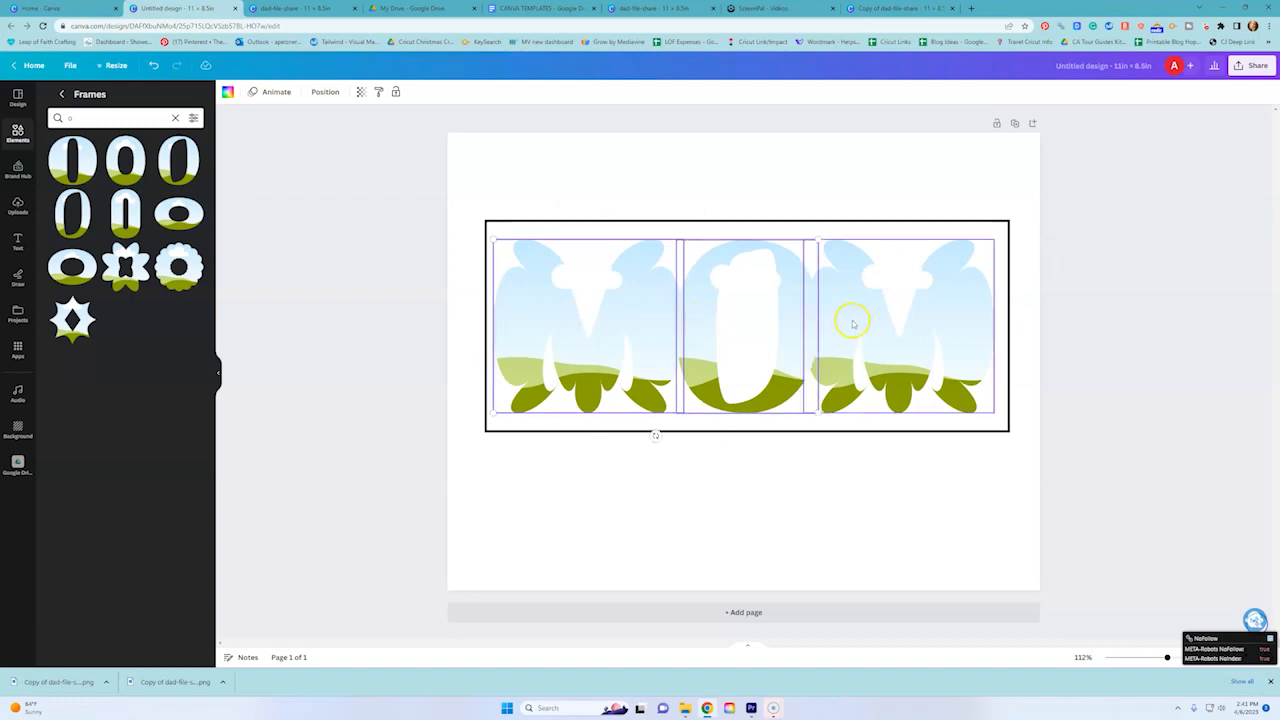
pyautogui.moveTo(993, 241); pyautogui.dragTo(958, 257)
pyautogui.moveTo(897, 323); pyautogui.dragTo(910, 318)
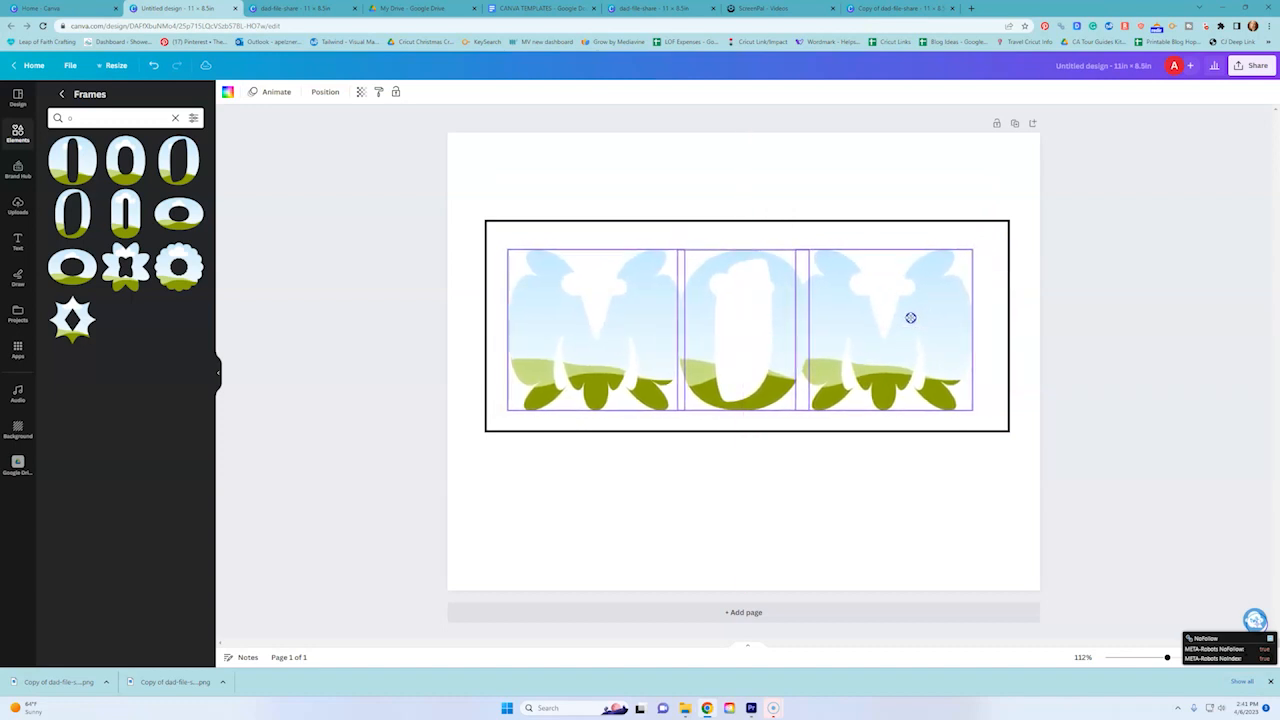
# - Move the left and right M frames outward to leave a small gap on each side of the O
pyautogui.click(786, 441)
pyautogui.click(657, 380)
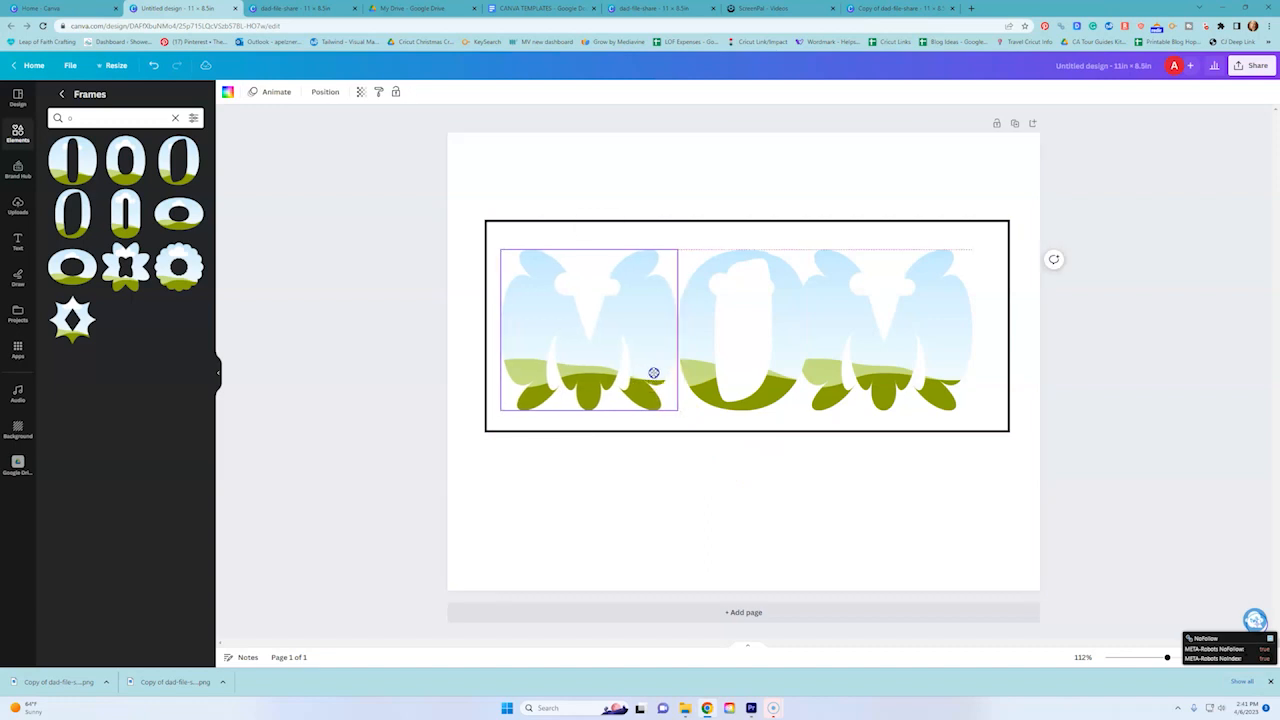
pyautogui.moveTo(649, 373); pyautogui.dragTo(645, 374)
pyautogui.moveTo(842, 354); pyautogui.dragTo(858, 357)
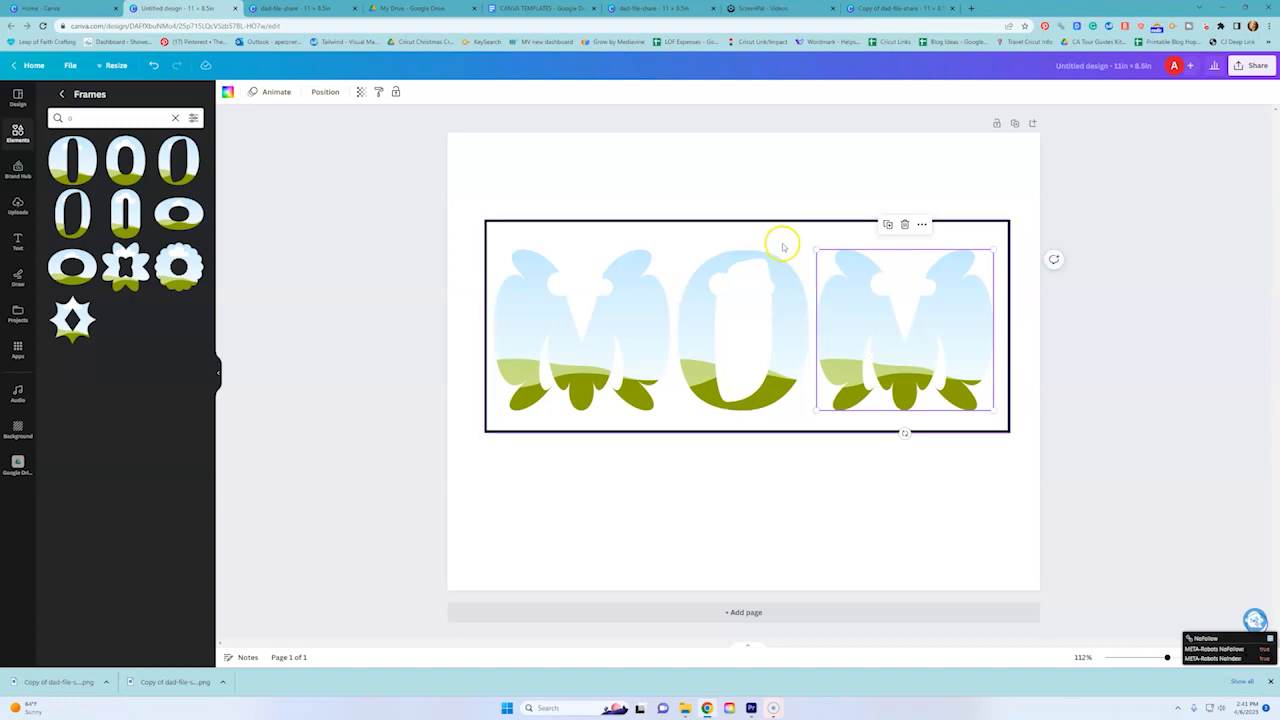
# - Tidy up the spacing of the three letter frames, group them and centre the group horizontally within the border rectangle
pyautogui.click(613, 369)
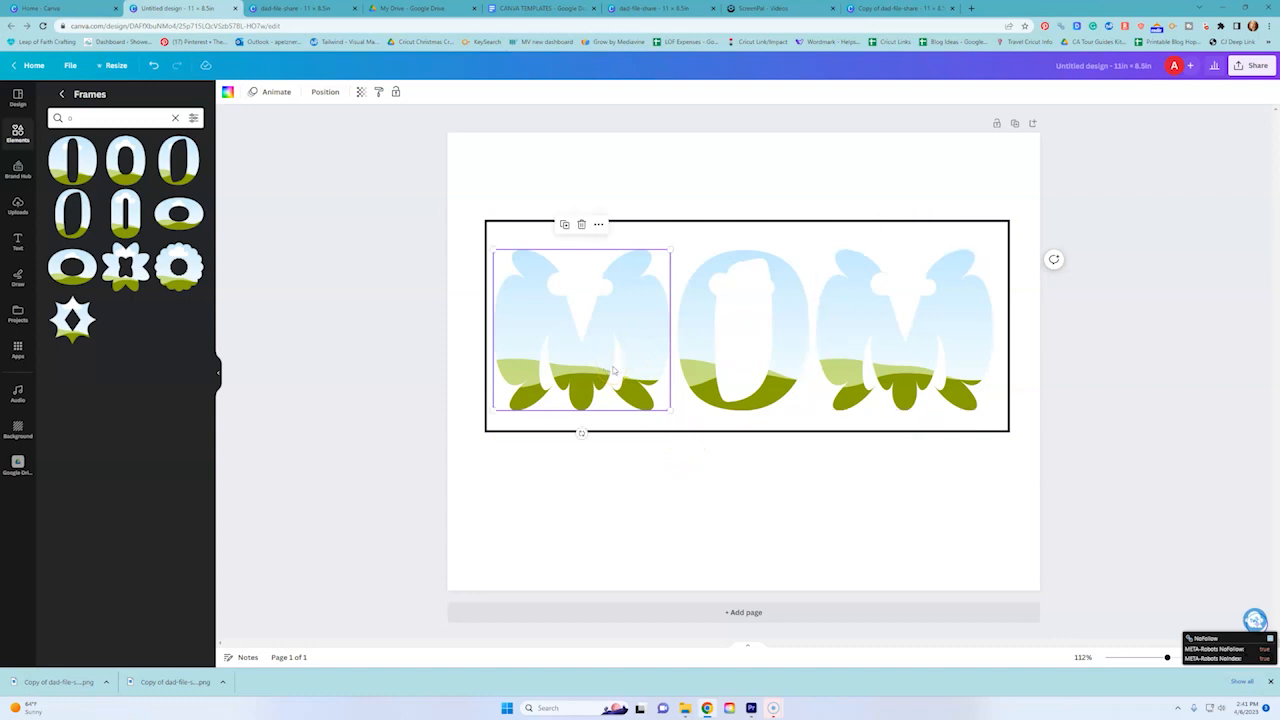
pyautogui.keyDown('shift'); pyautogui.click(730, 368); pyautogui.keyUp('shift')
pyautogui.keyDown('shift'); pyautogui.click(905, 370); pyautogui.keyUp('shift')
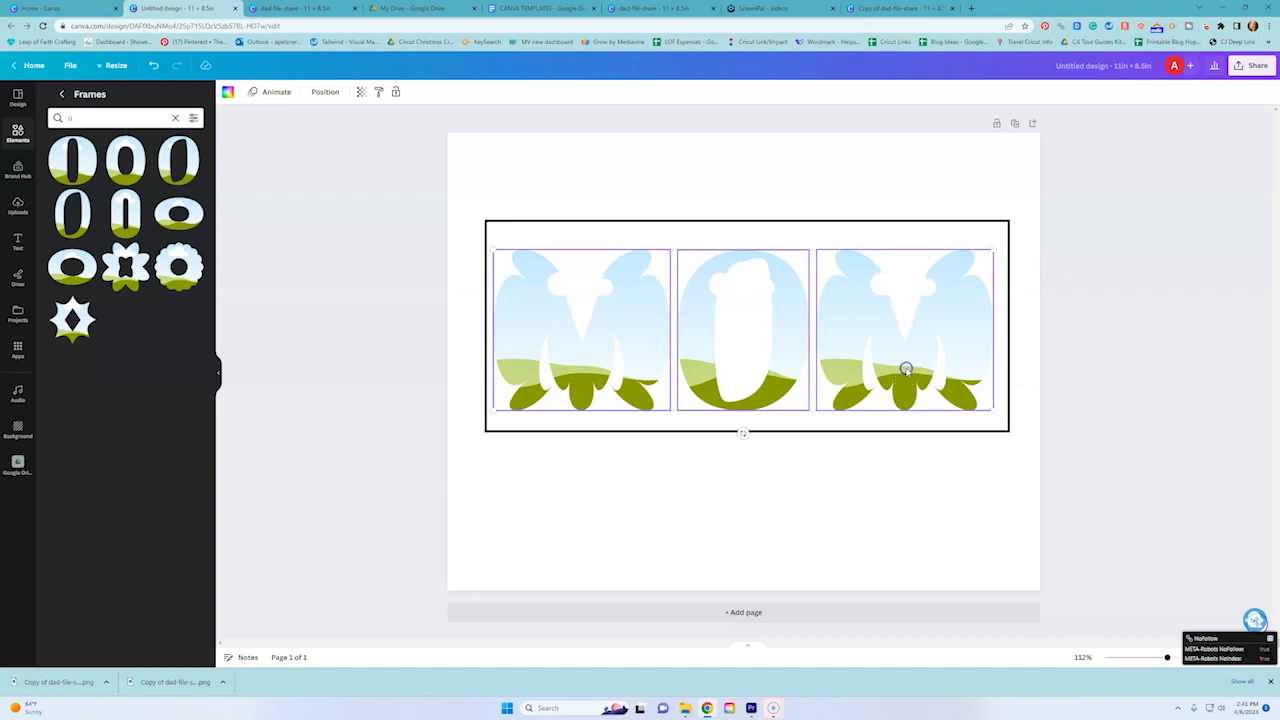
pyautogui.click(328, 94)
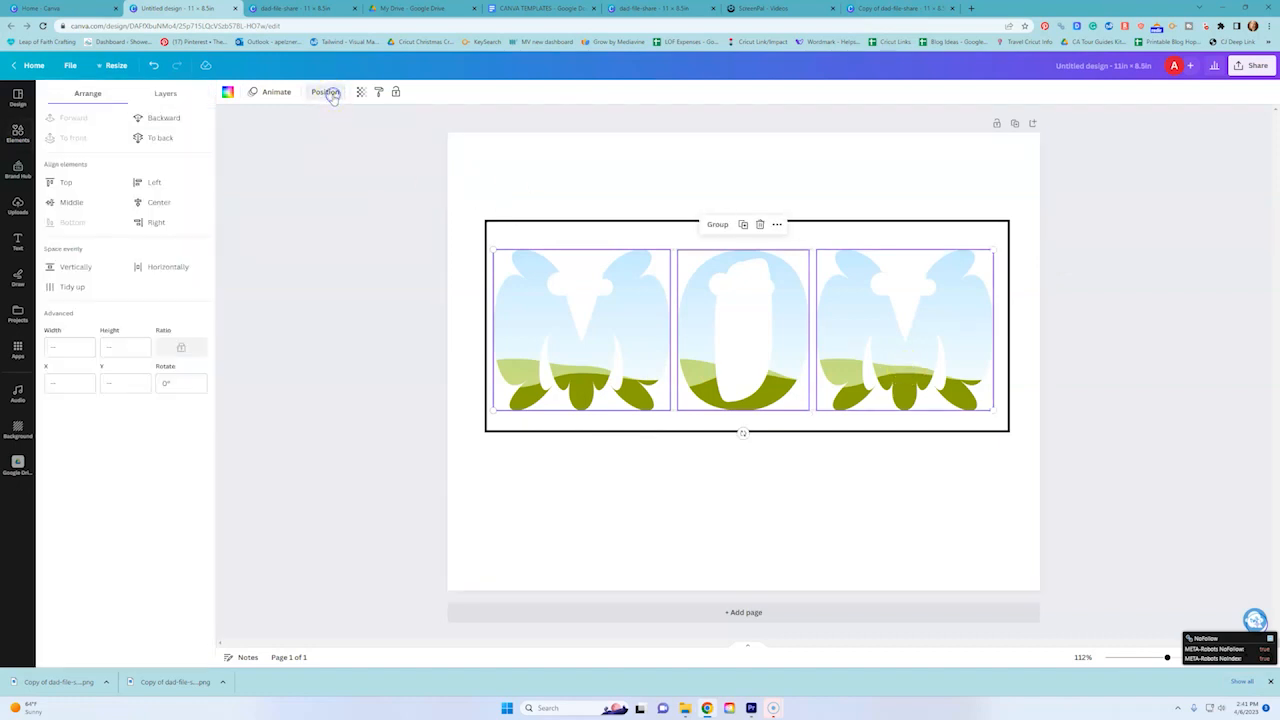
pyautogui.click(77, 289)
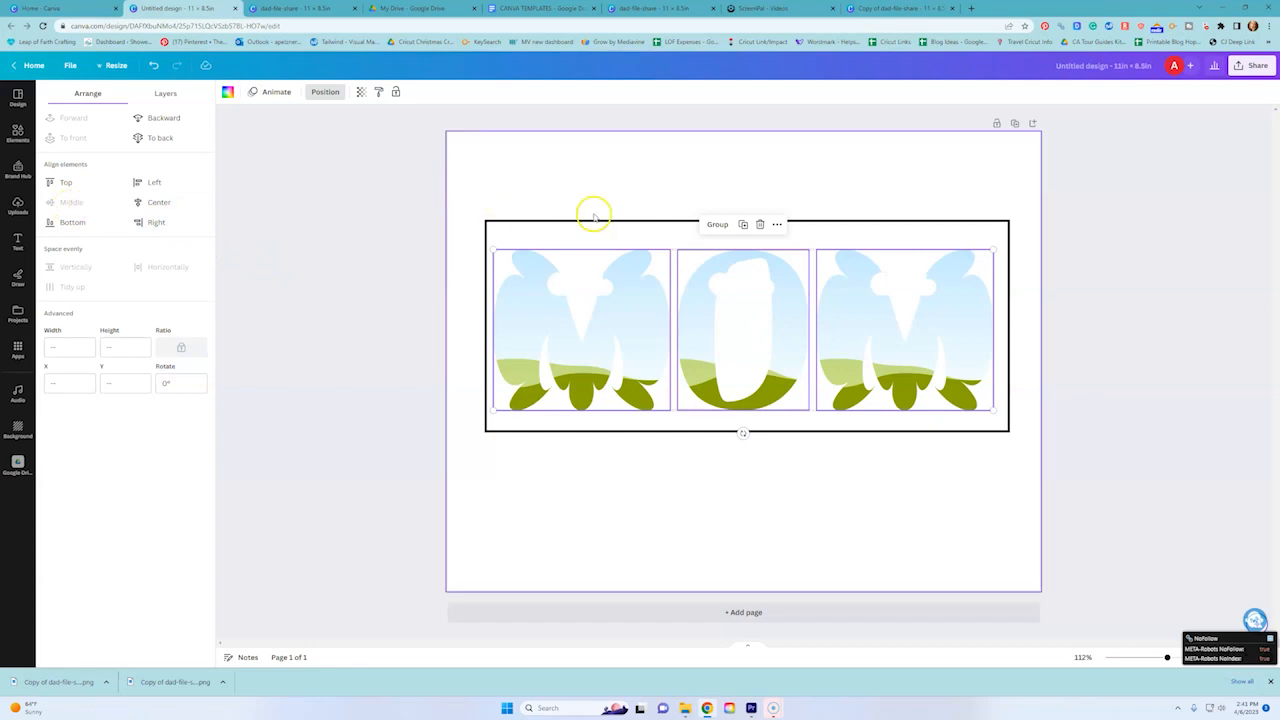
pyautogui.click(729, 226)
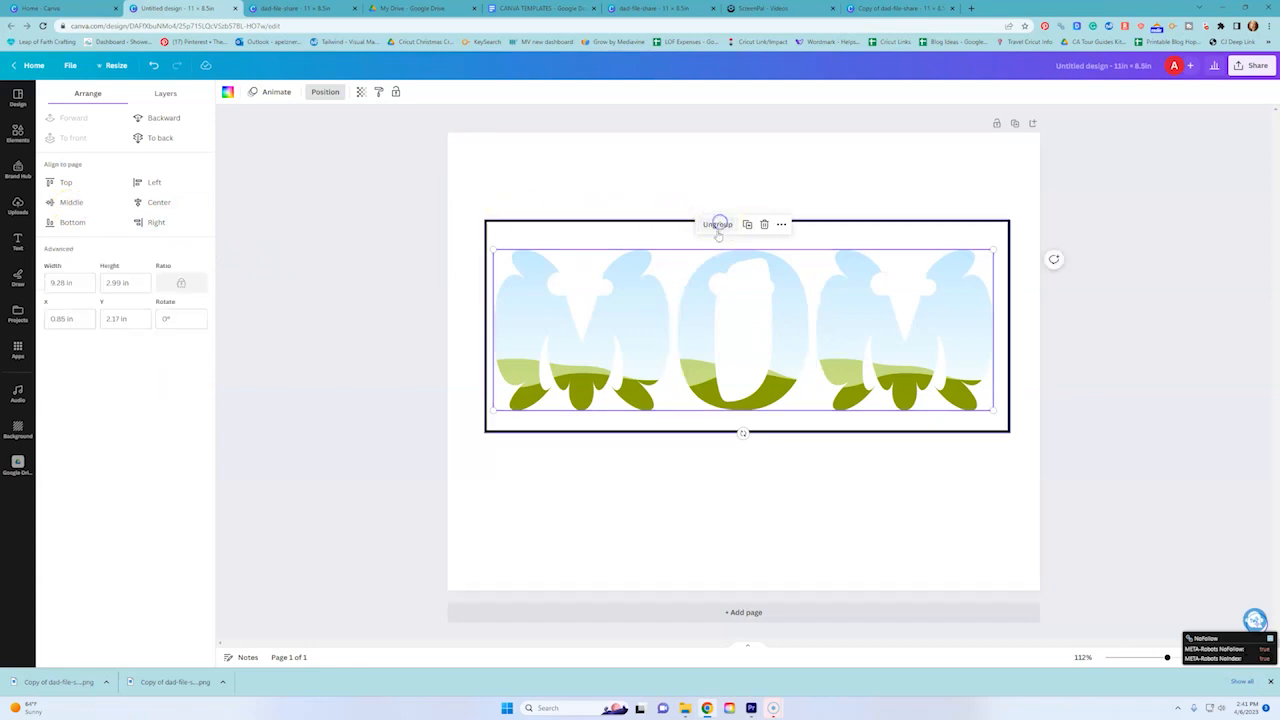
pyautogui.moveTo(689, 314); pyautogui.dragTo(699, 308)
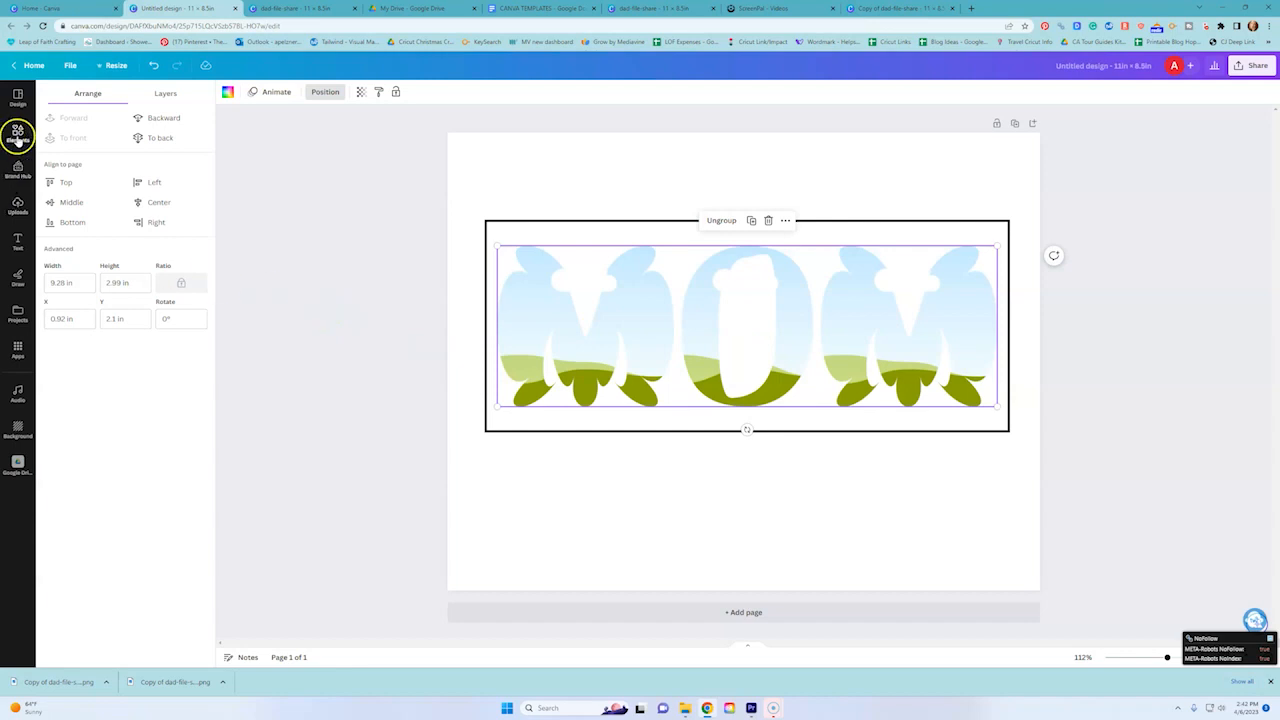
# - Browse the full Frames collection, add the pink ribbon heart frame with the blue rose and place it small between the first M and the O
pyautogui.click(18, 136)
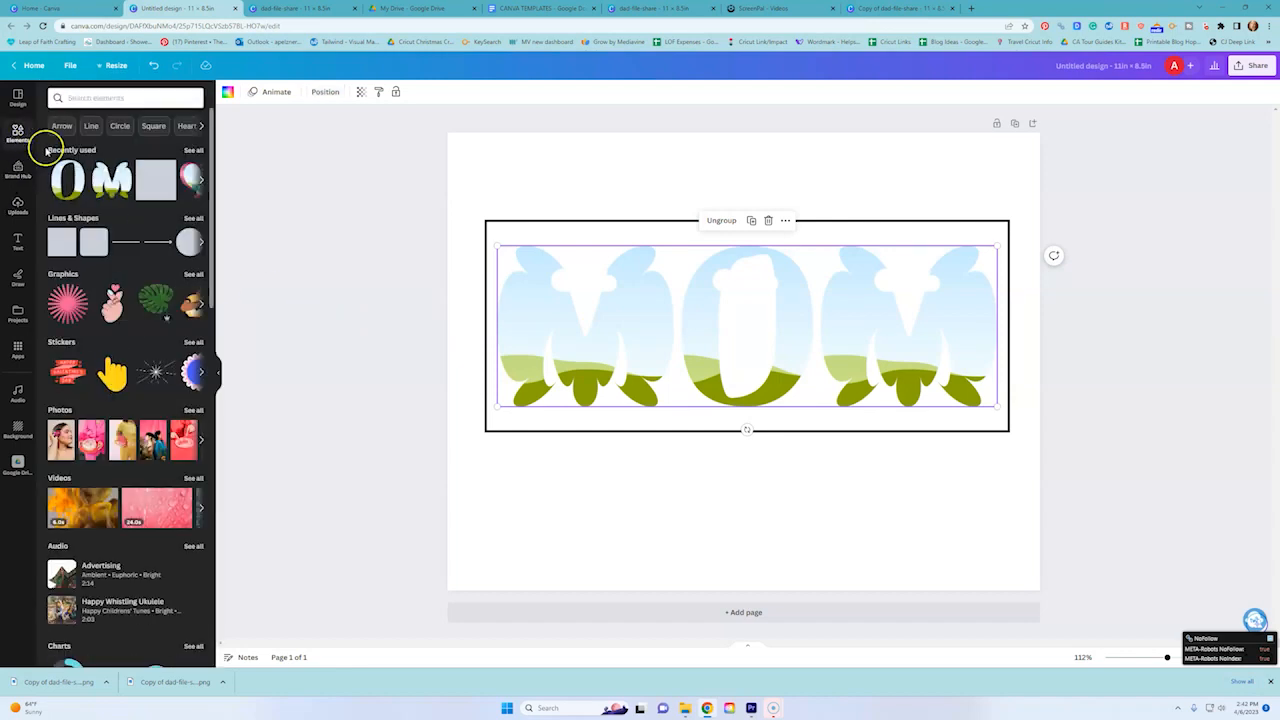
pyautogui.scroll(-4, 77, 297)
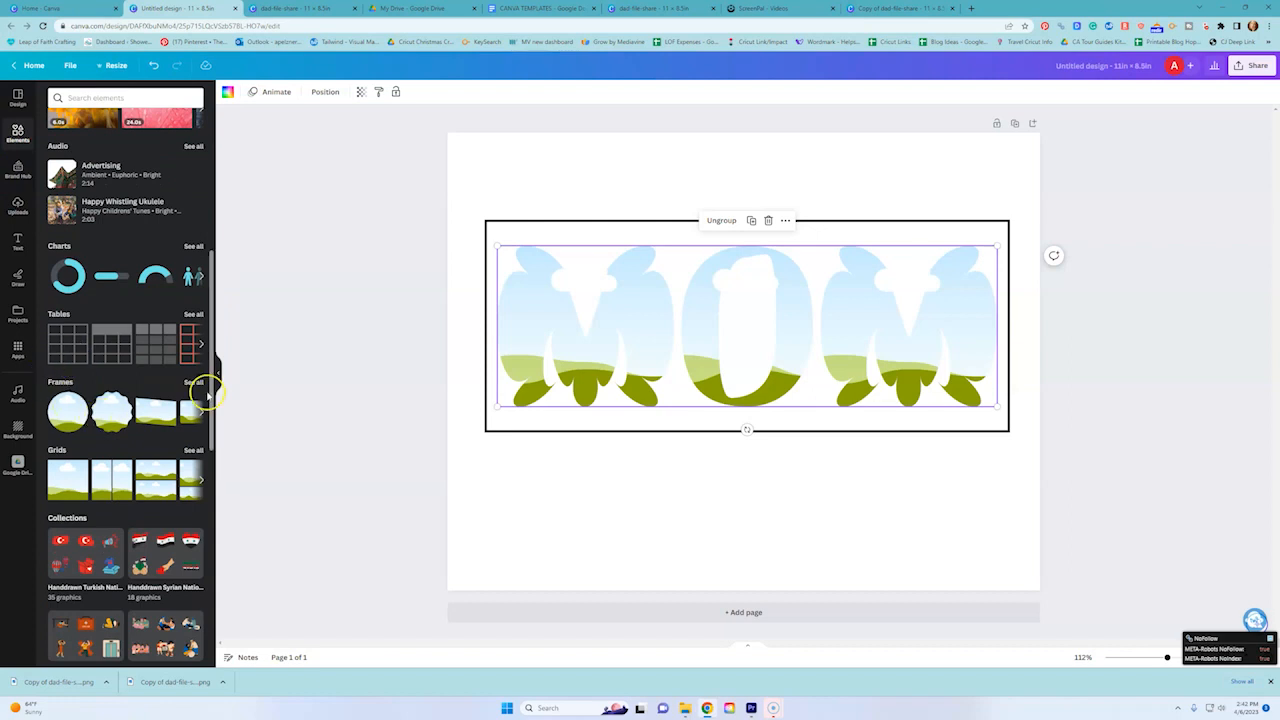
pyautogui.click(191, 385)
pyautogui.scroll(-5, 178, 393)
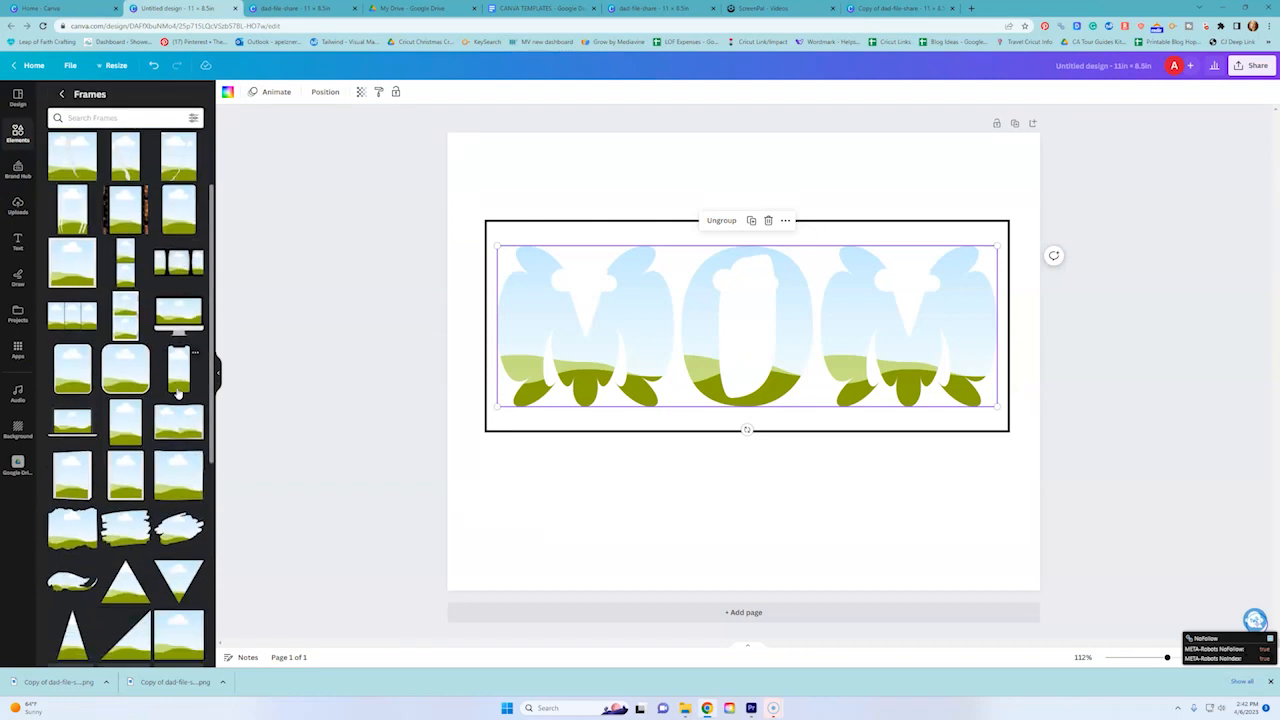
pyautogui.scroll(-5, 160, 393)
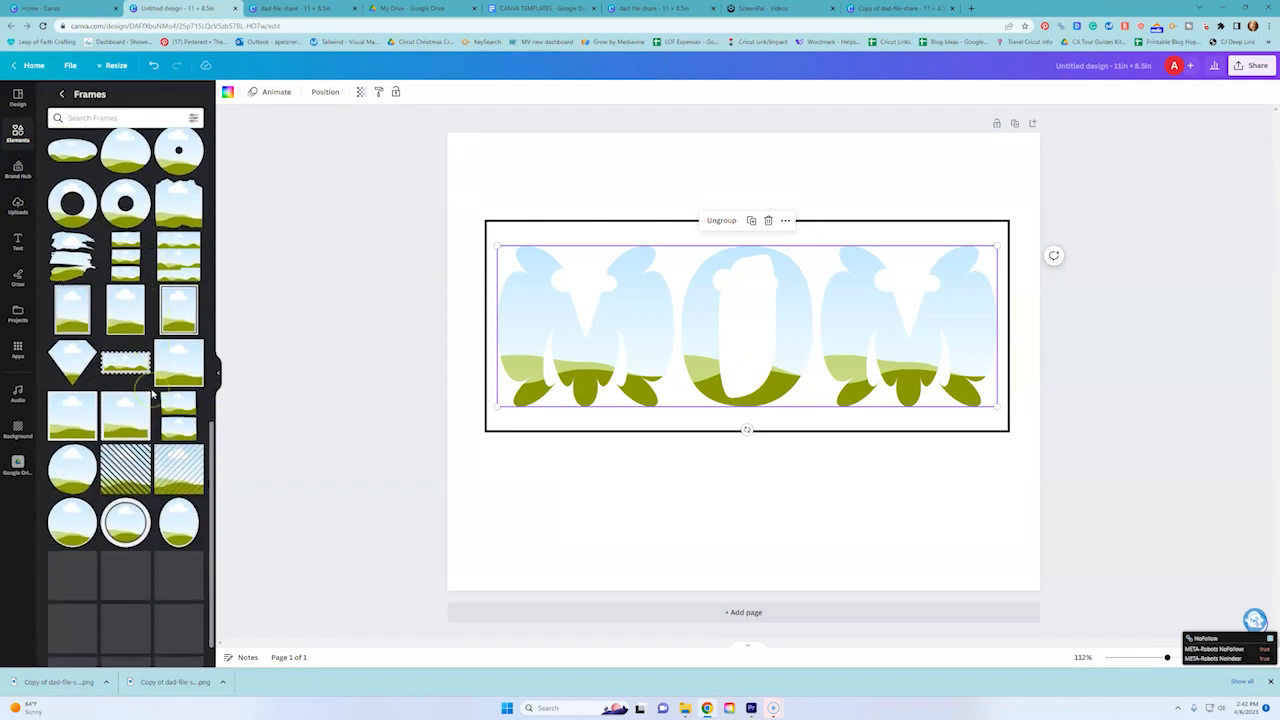
pyautogui.scroll(-4, 152, 393)
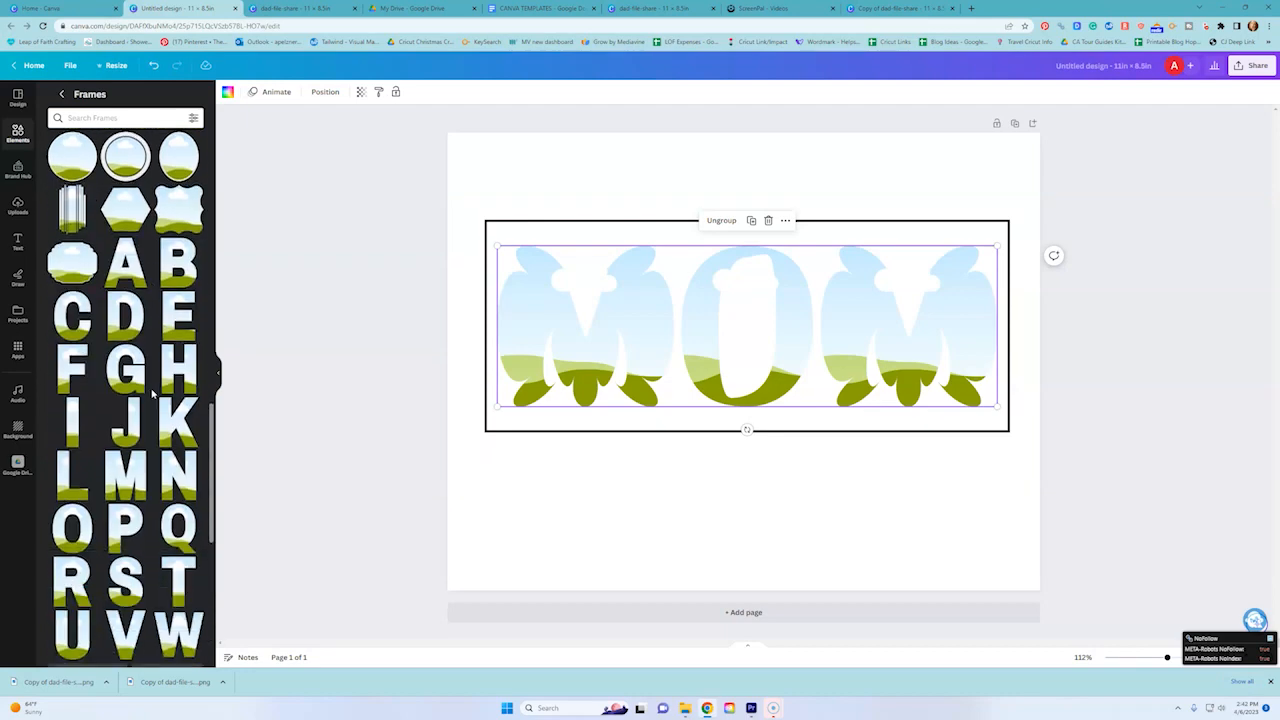
pyautogui.scroll(-4, 152, 393)
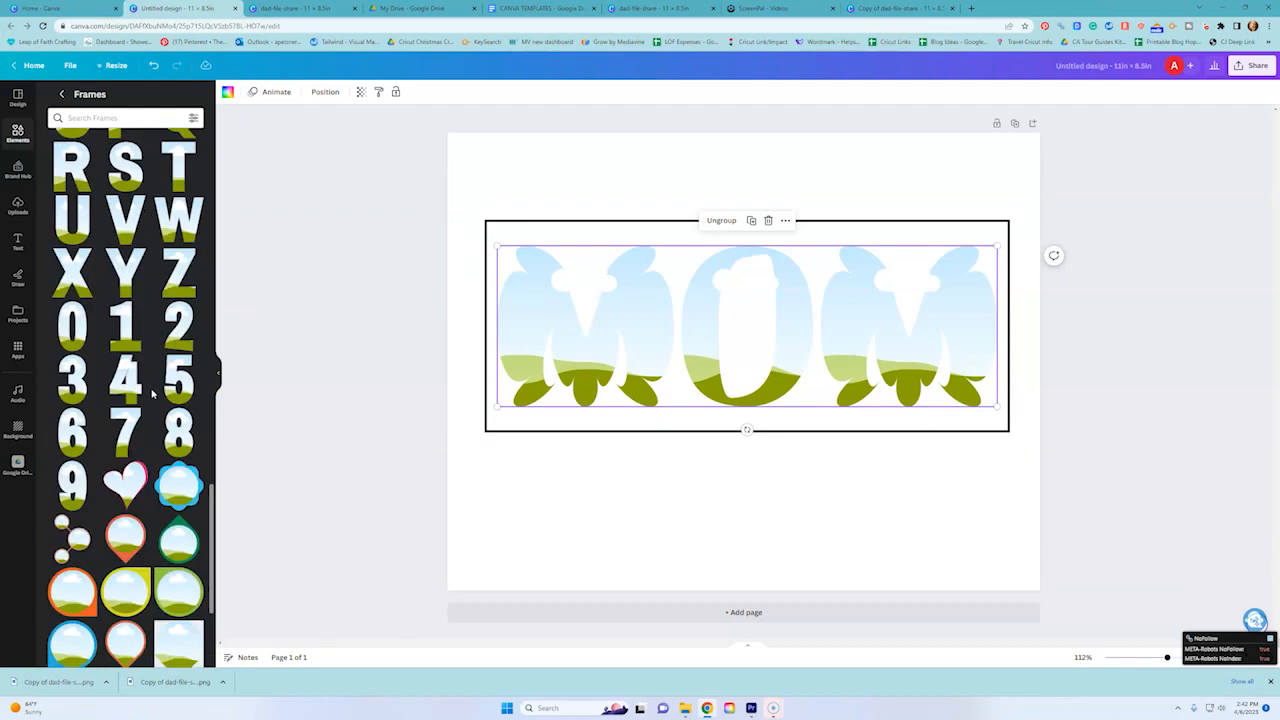
pyautogui.scroll(-5, 152, 393)
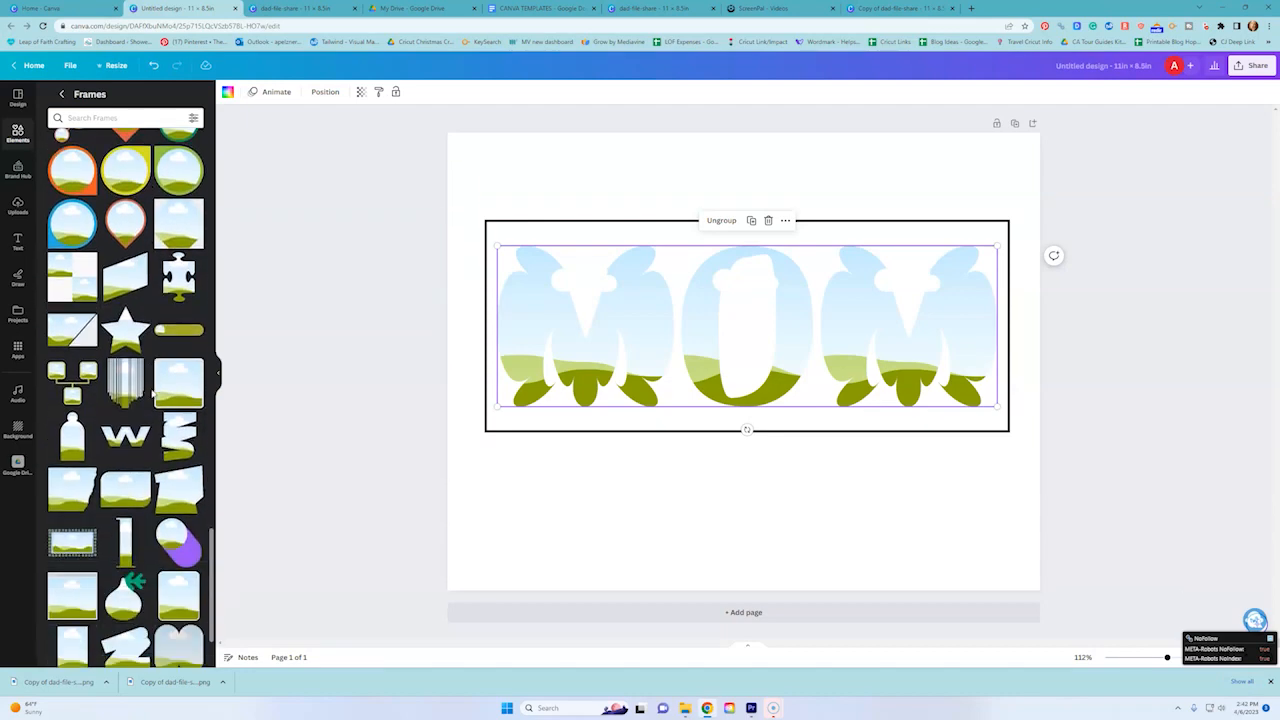
pyautogui.scroll(-5, 152, 393)
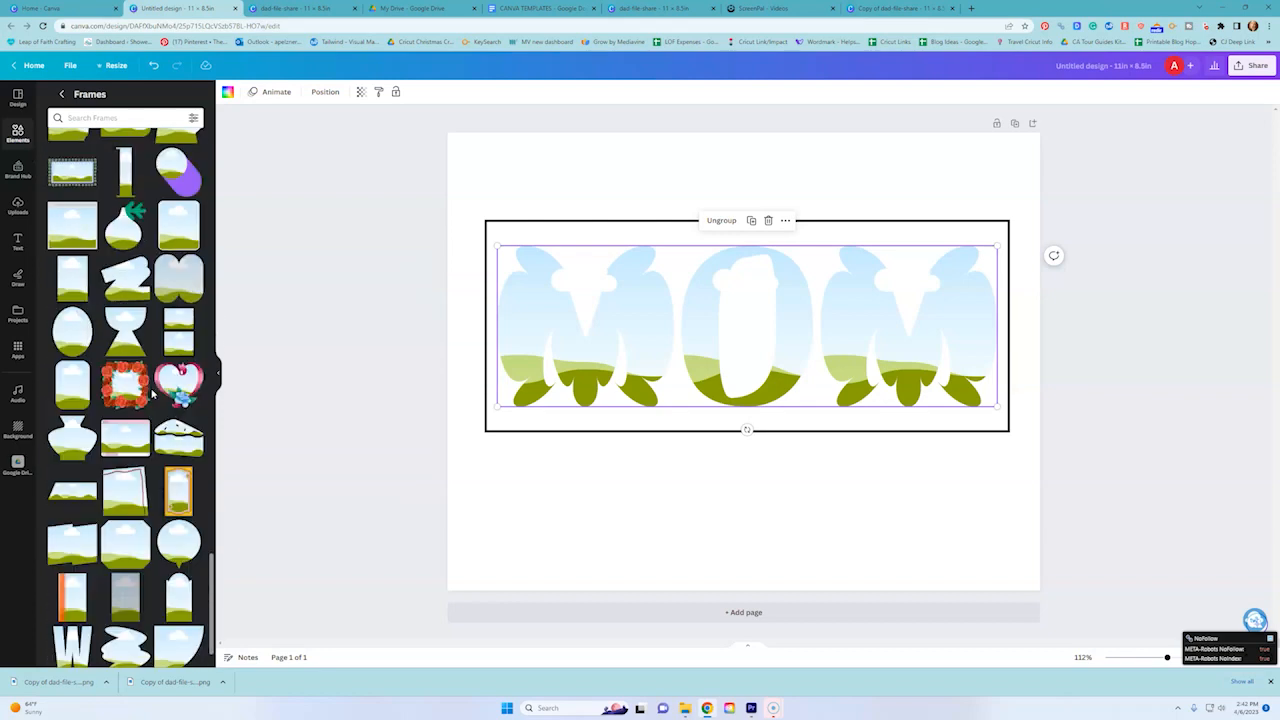
pyautogui.click(176, 385)
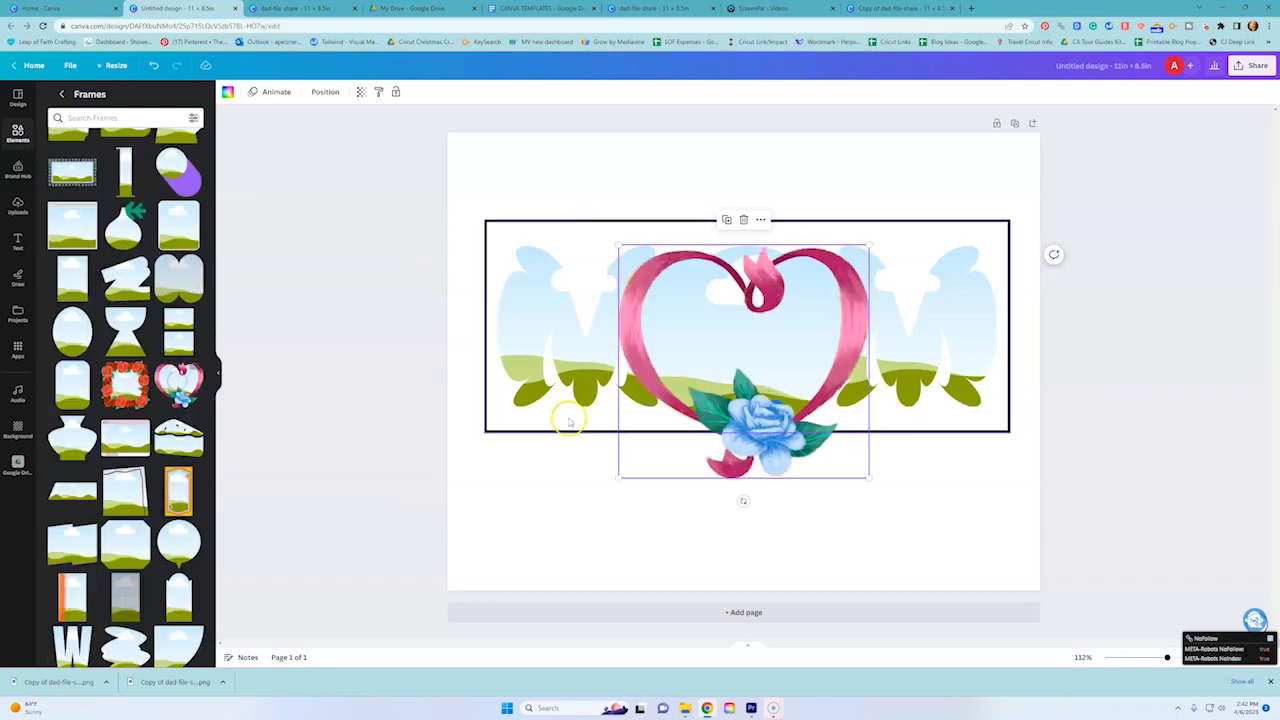
pyautogui.moveTo(870, 476); pyautogui.dragTo(703, 330)
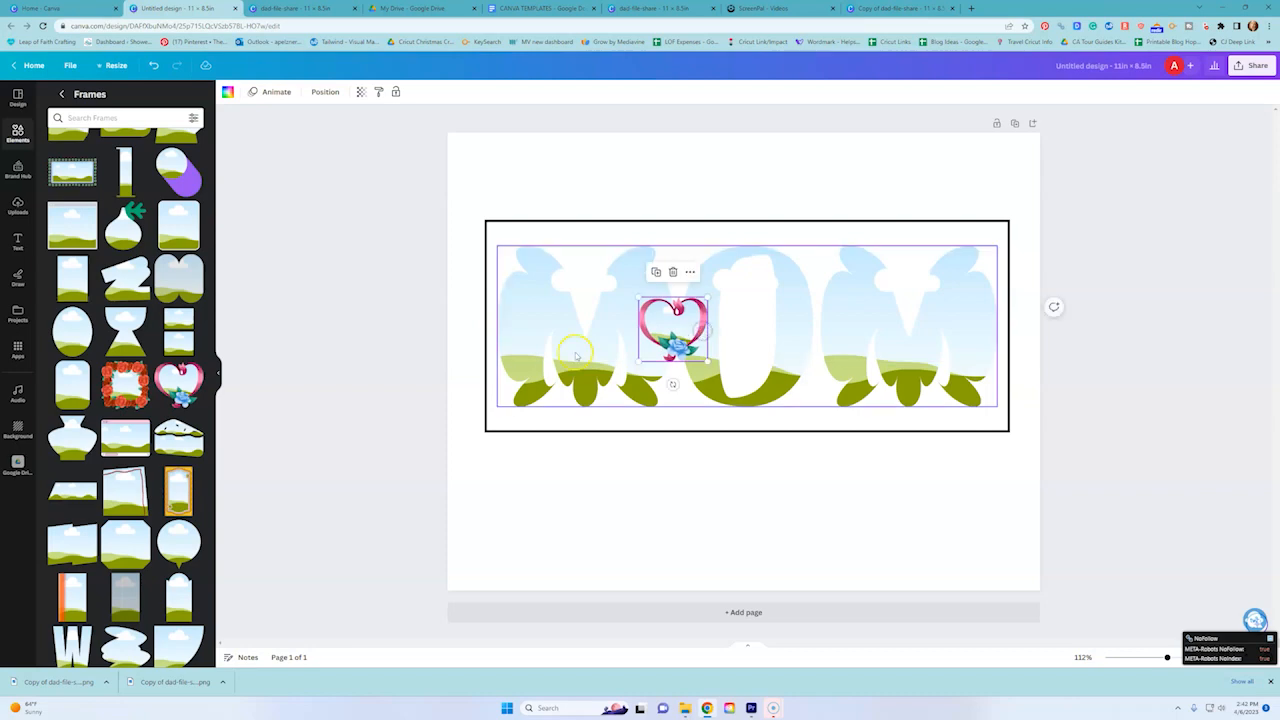
# - Add the jagged M-shaped frame from further down the collection, shrink it and place it over the lower middle of the left M
pyautogui.scroll(-1, 103, 450)
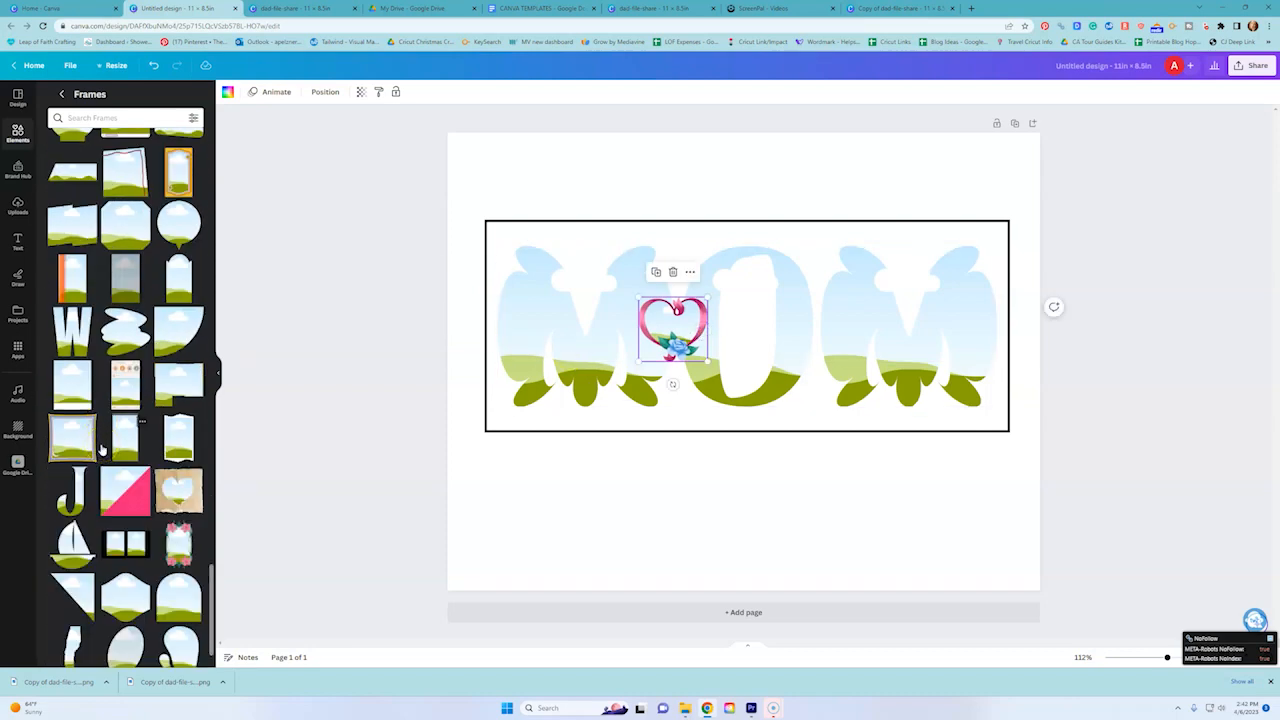
pyautogui.scroll(-5, 101, 450)
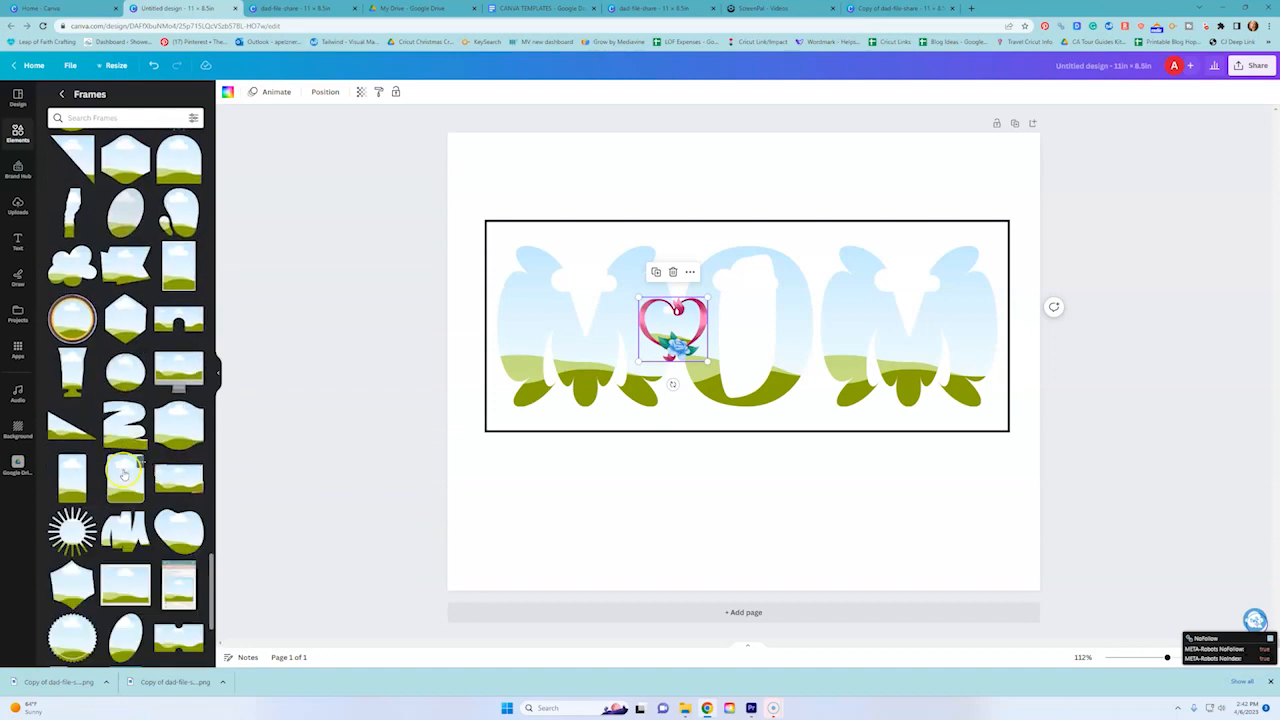
pyautogui.click(131, 514)
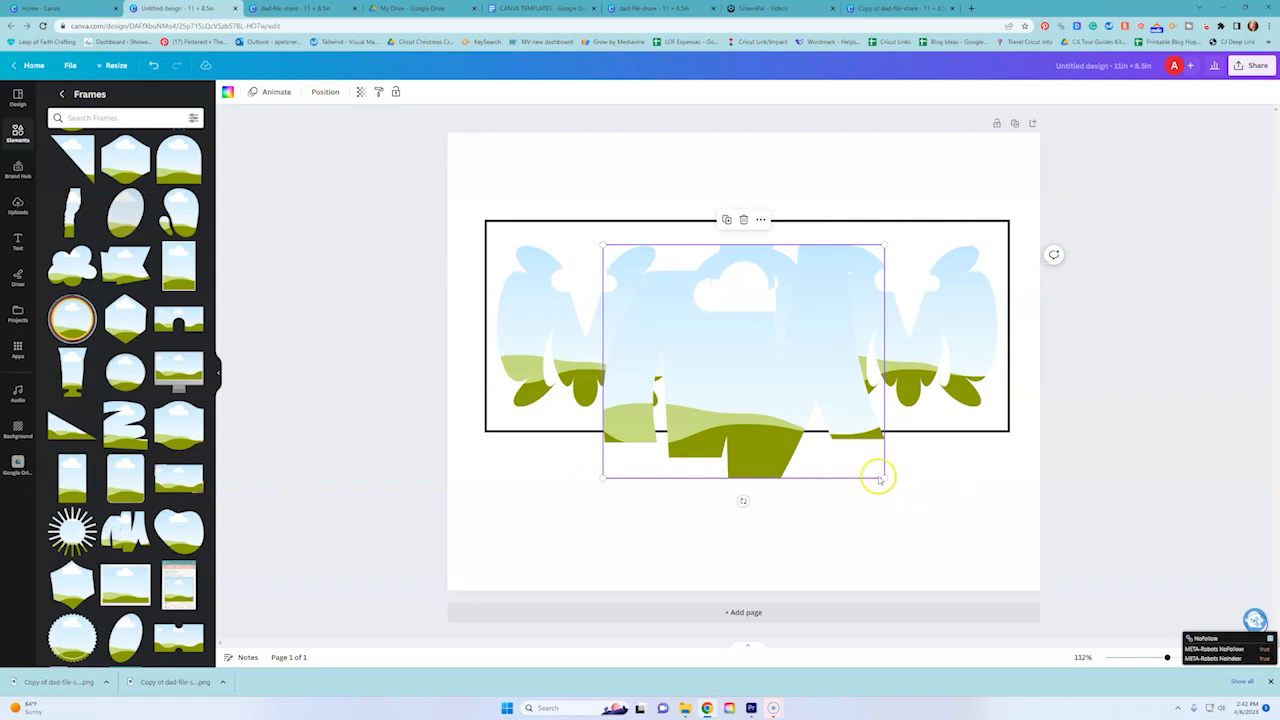
pyautogui.moveTo(880, 480); pyautogui.dragTo(588, 355)
pyautogui.click(426, 277)
# - Fill the left M frame with the uploaded close-up photo of three people
pyautogui.click(27, 177)
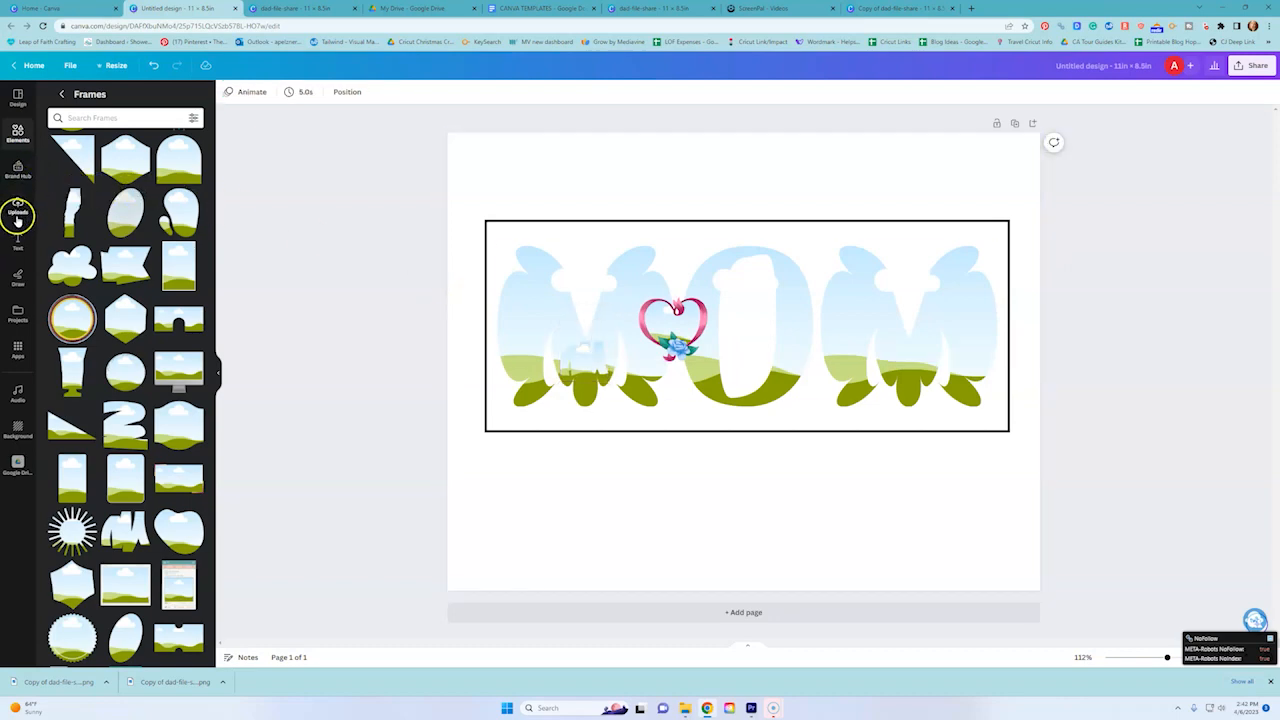
pyautogui.click(17, 130)
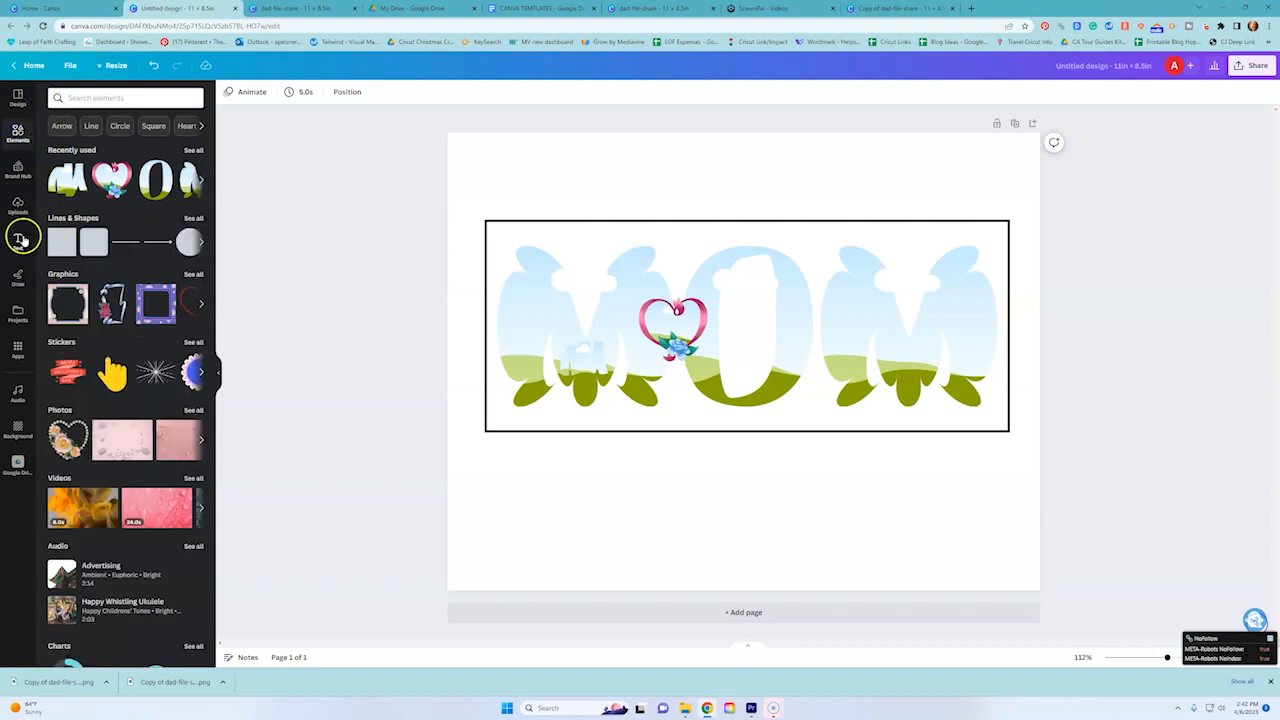
pyautogui.click(18, 206)
pyautogui.scroll(-5, 80, 265)
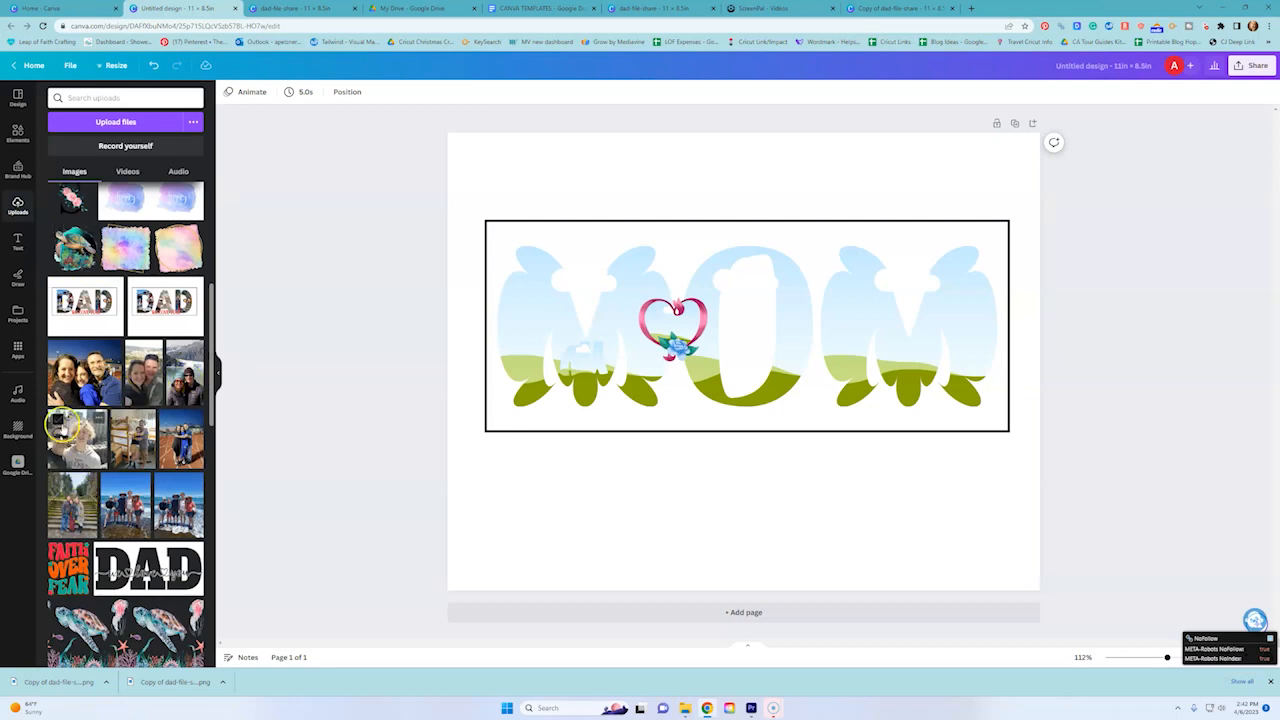
pyautogui.moveTo(85, 372); pyautogui.dragTo(530, 318)
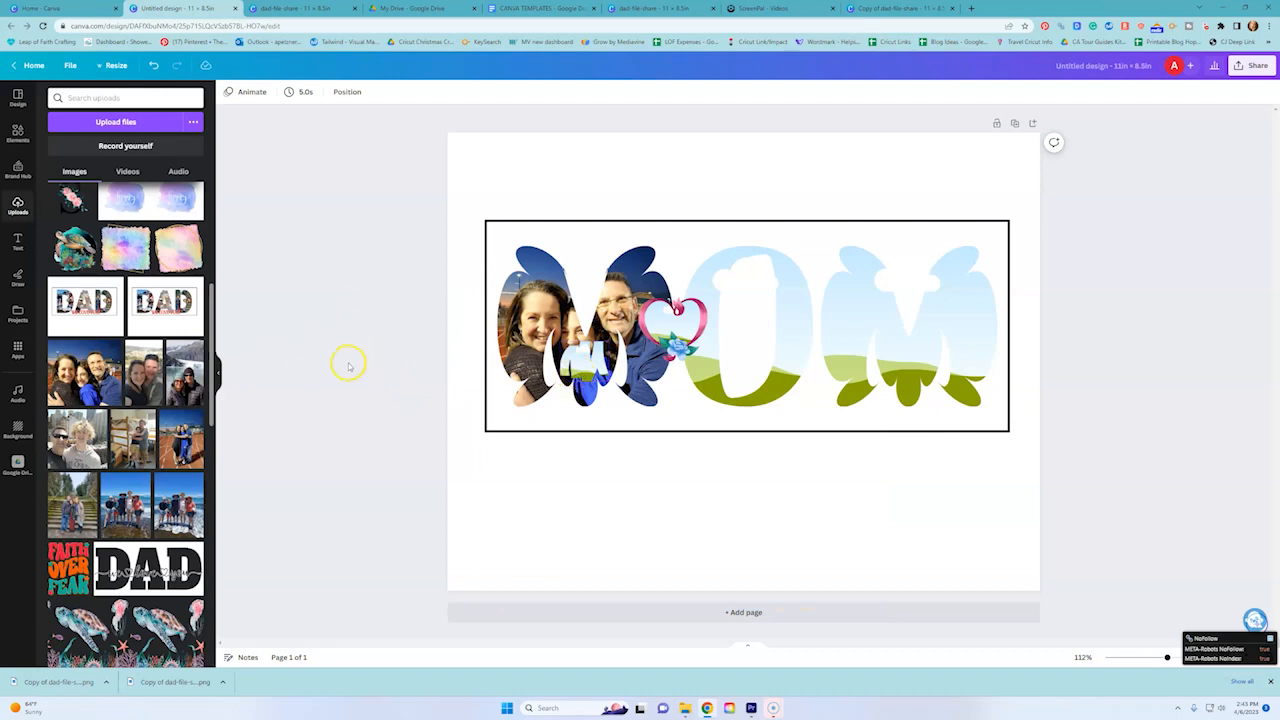
# - Fill the small frame on the left M with the photo of people in blue, then replace it with the outdoor steps photo
pyautogui.moveTo(185, 445); pyautogui.dragTo(575, 370)
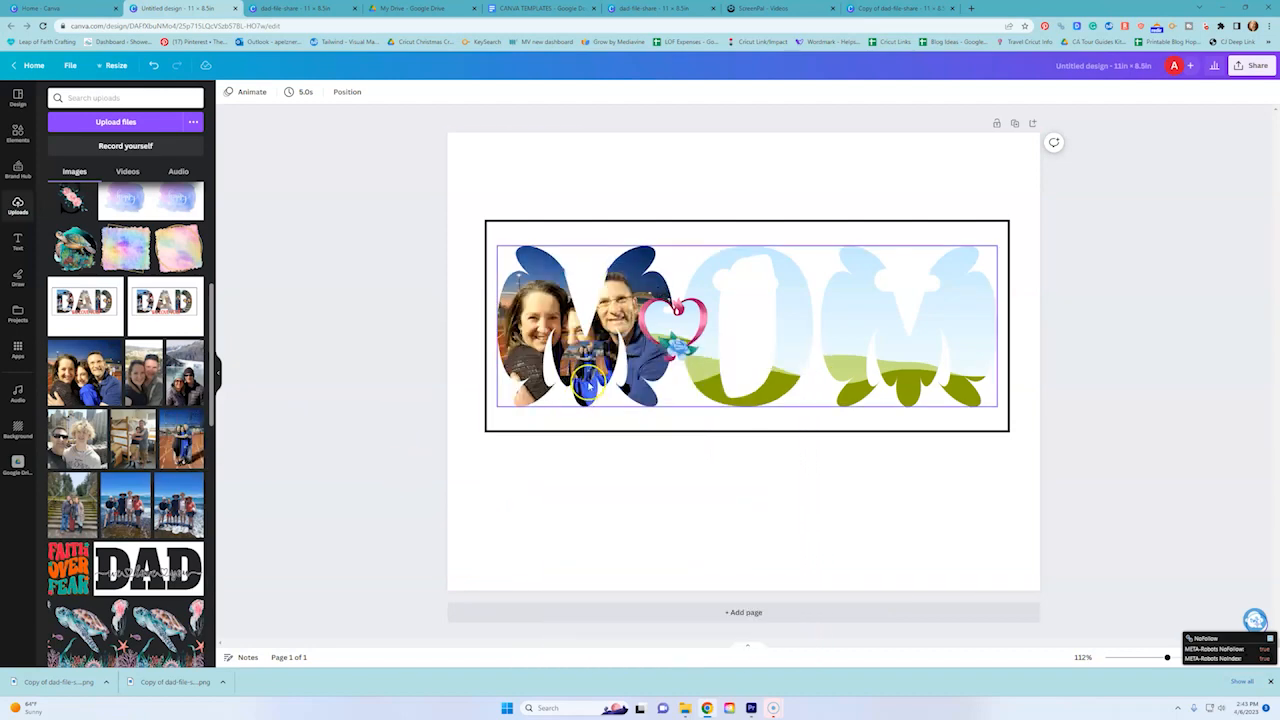
pyautogui.moveTo(76, 505); pyautogui.dragTo(569, 362)
pyautogui.click(383, 469)
# - Open and close the image-editing options for the small frame's photo, then delete the photo and its frame
pyautogui.click(590, 368)
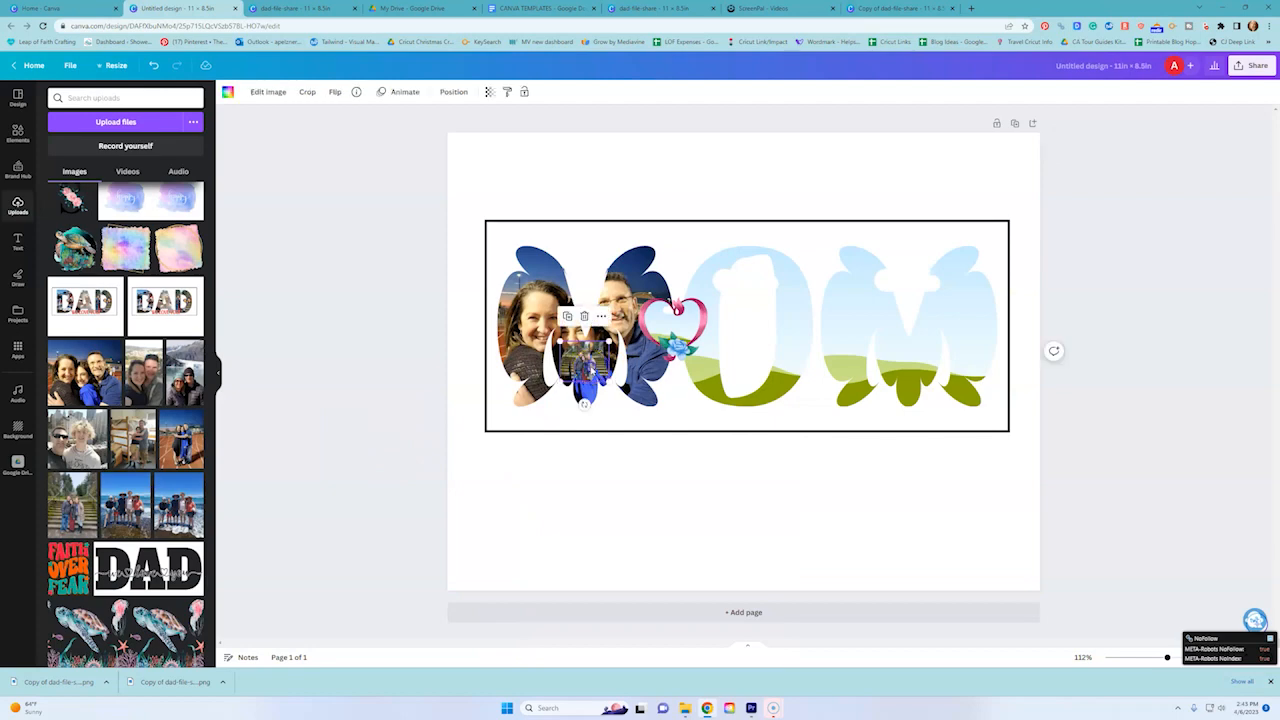
pyautogui.click(268, 92)
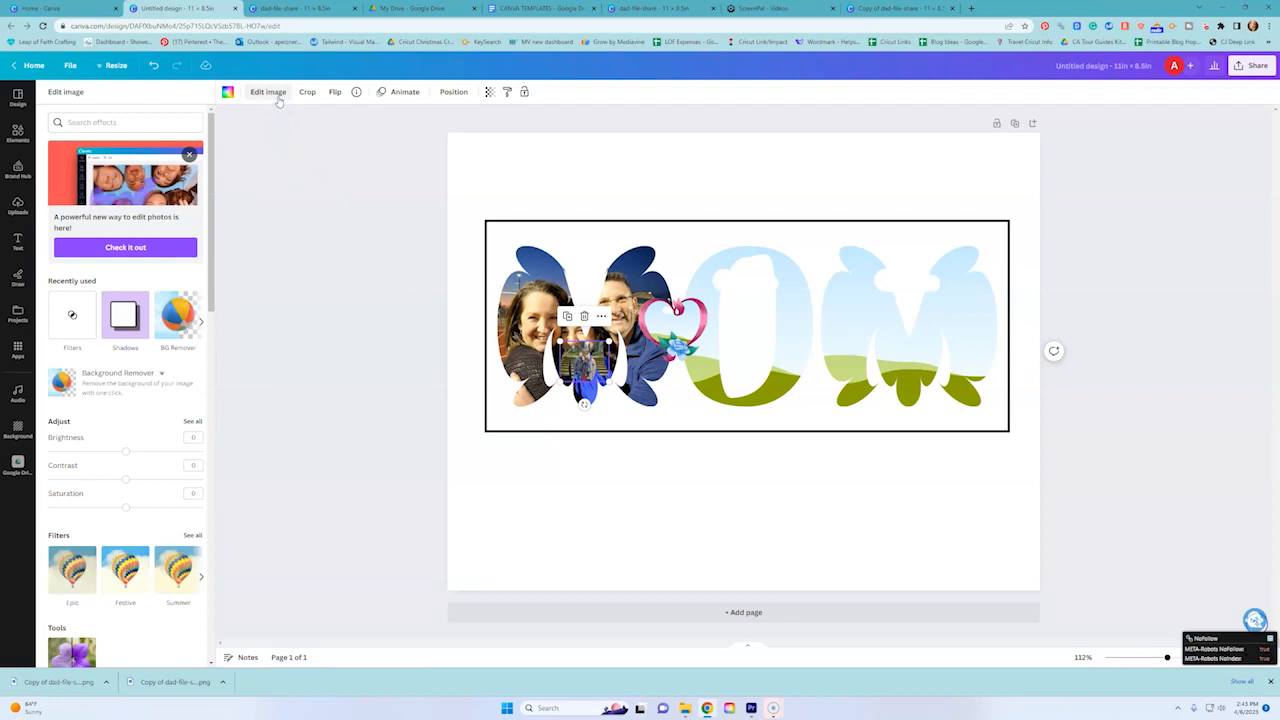
pyautogui.click(278, 95)
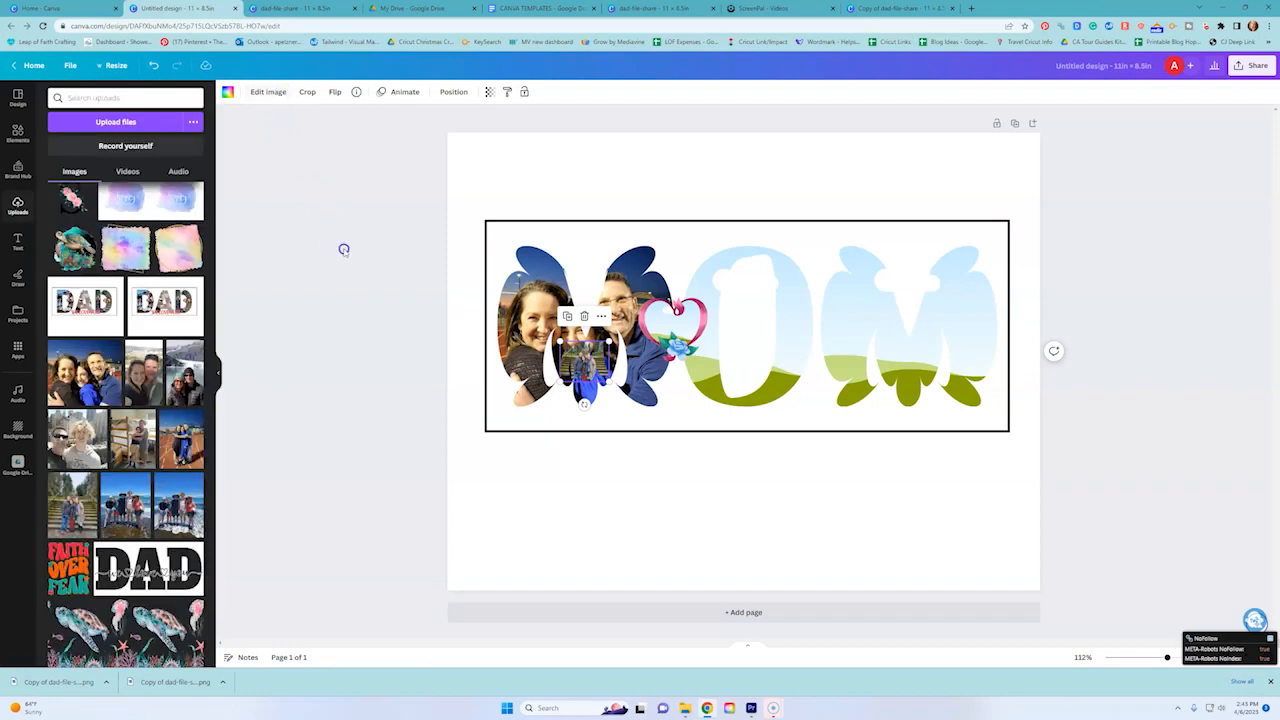
pyautogui.click(343, 251)
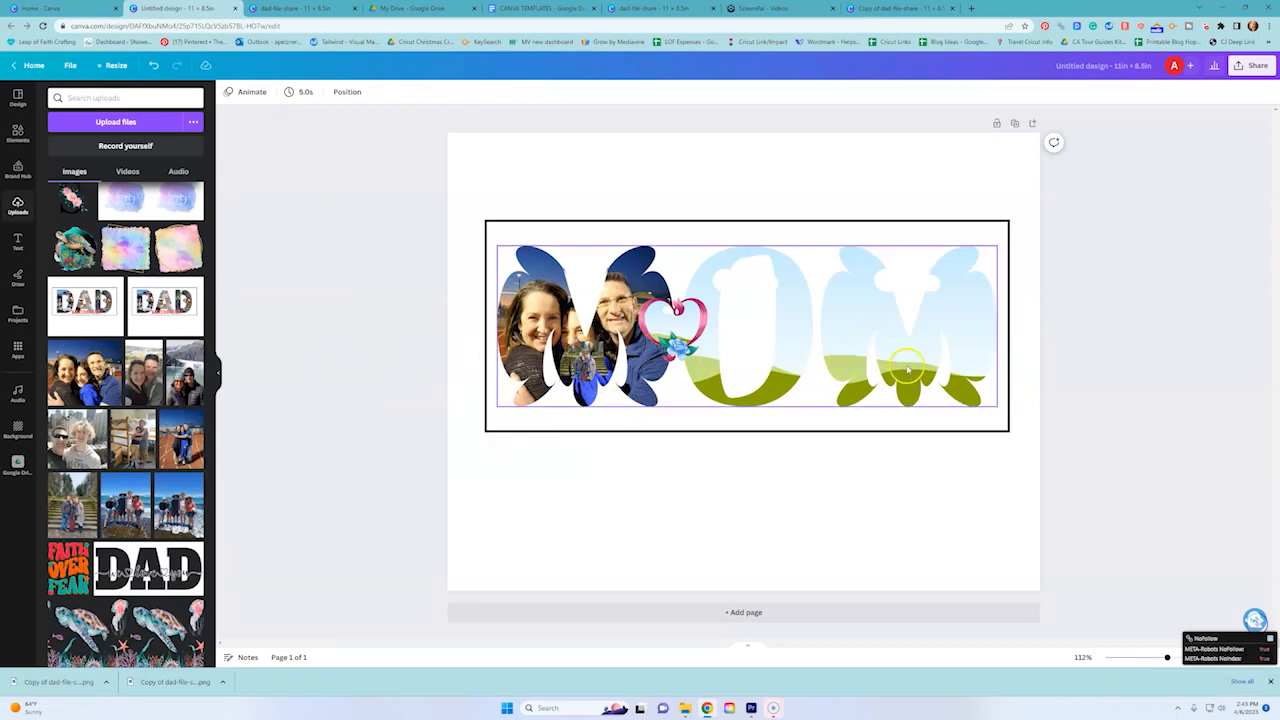
pyautogui.click(586, 372)
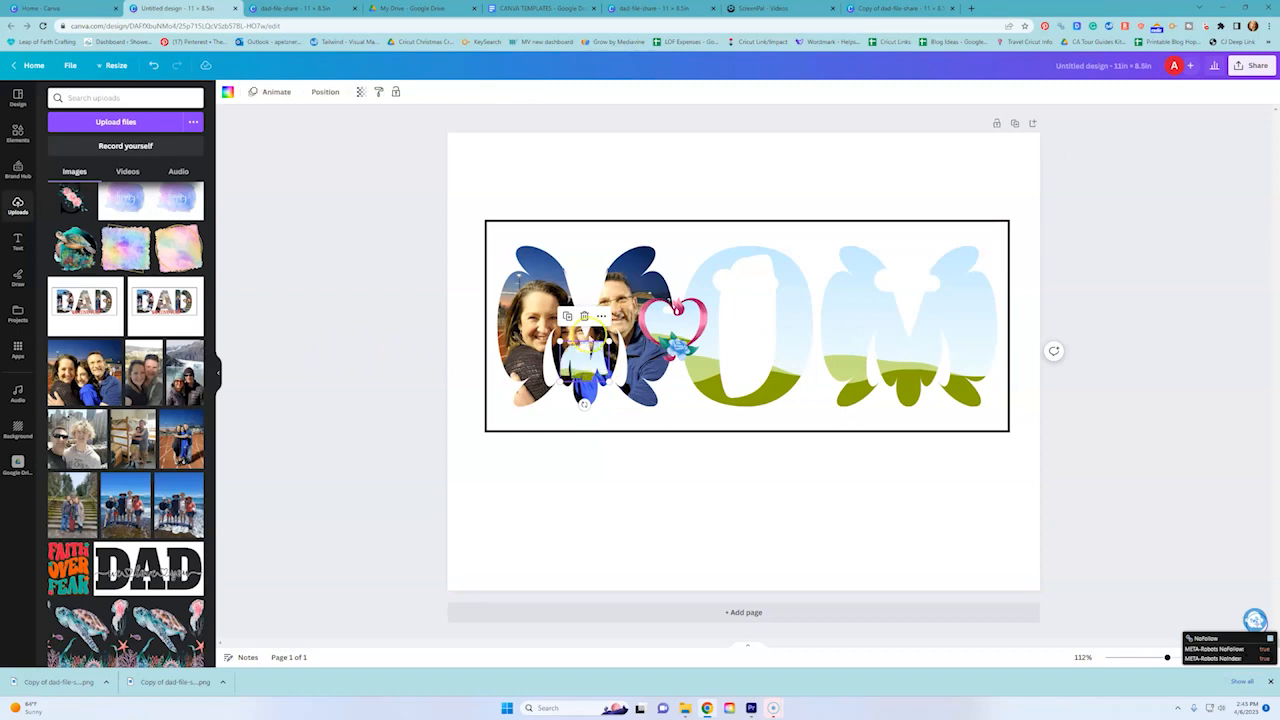
pyautogui.press('Delete')
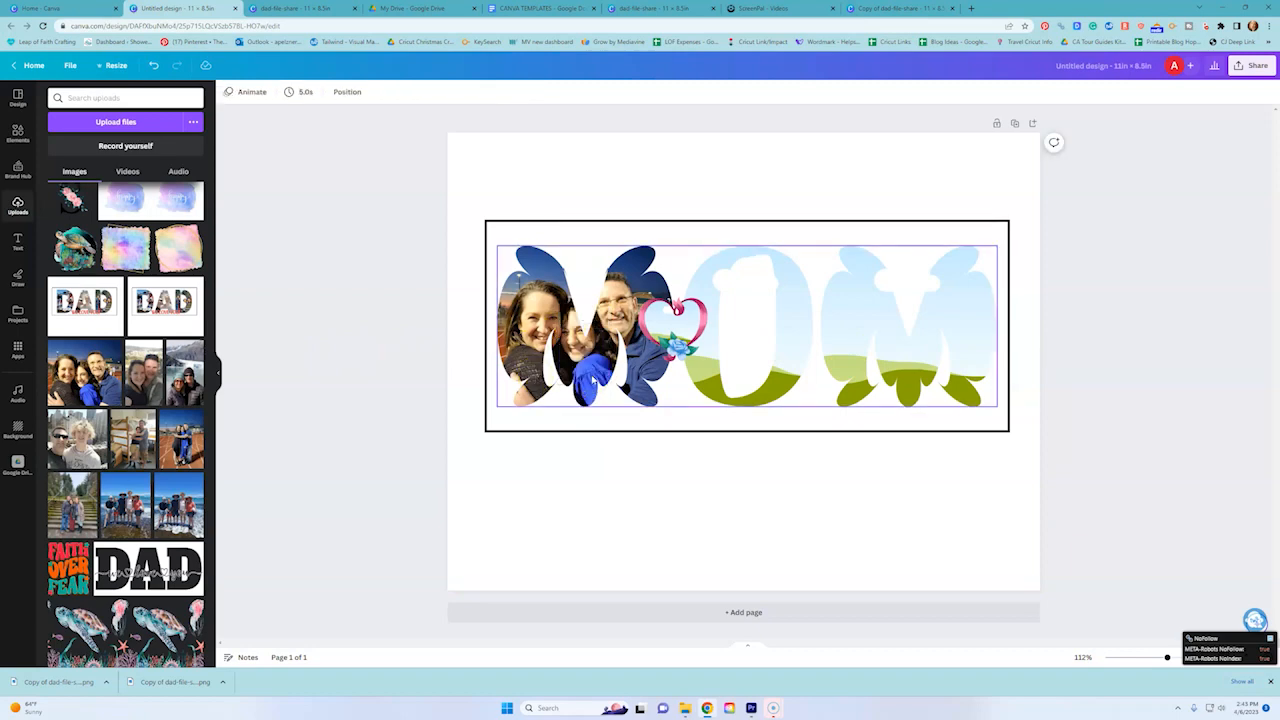